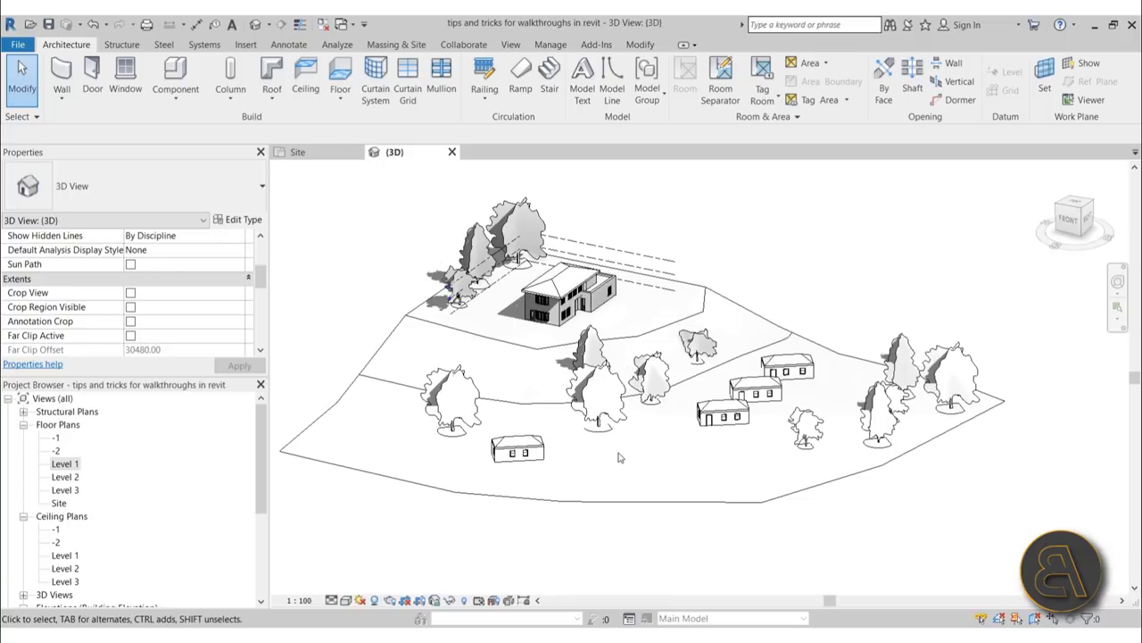
# Step: Examine the stepped terrain, main house, small buildings and trees of the site model in the 3D view
pyautogui.keyDown('shift'); pyautogui.moveTo(589, 470); pyautogui.dragTo(660, 472, button='middle'); pyautogui.keyUp('shift')
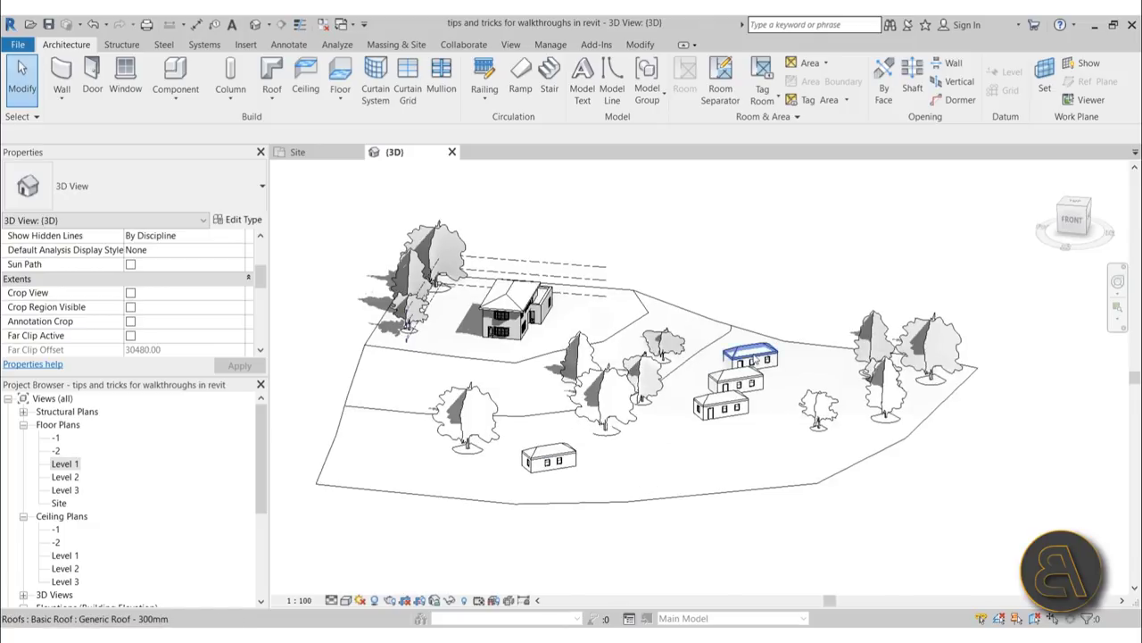
pyautogui.keyDown('shift'); pyautogui.moveTo(671, 527); pyautogui.dragTo(413, 437, button='middle'); pyautogui.keyUp('shift')
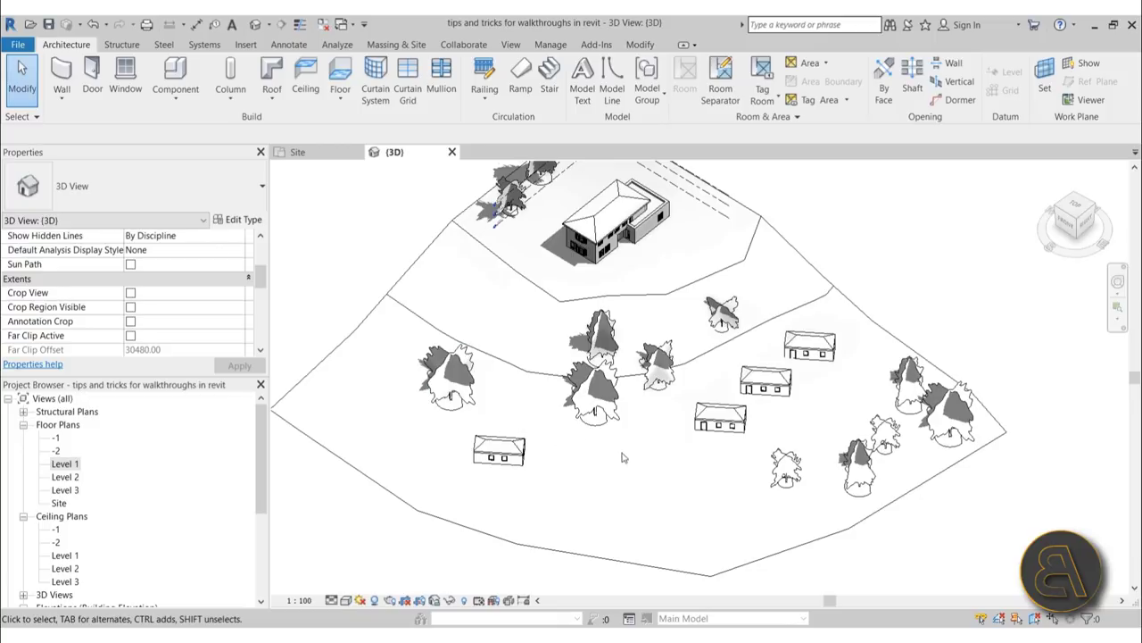
pyautogui.keyDown('shift'); pyautogui.moveTo(847, 402); pyautogui.dragTo(848, 375, button='middle'); pyautogui.keyUp('shift')
pyautogui.scroll(5, 846, 321)
pyautogui.scroll(-6, 845, 320)
pyautogui.keyDown('shift'); pyautogui.moveTo(846, 321); pyautogui.dragTo(842, 406, button='middle'); pyautogui.keyUp('shift')
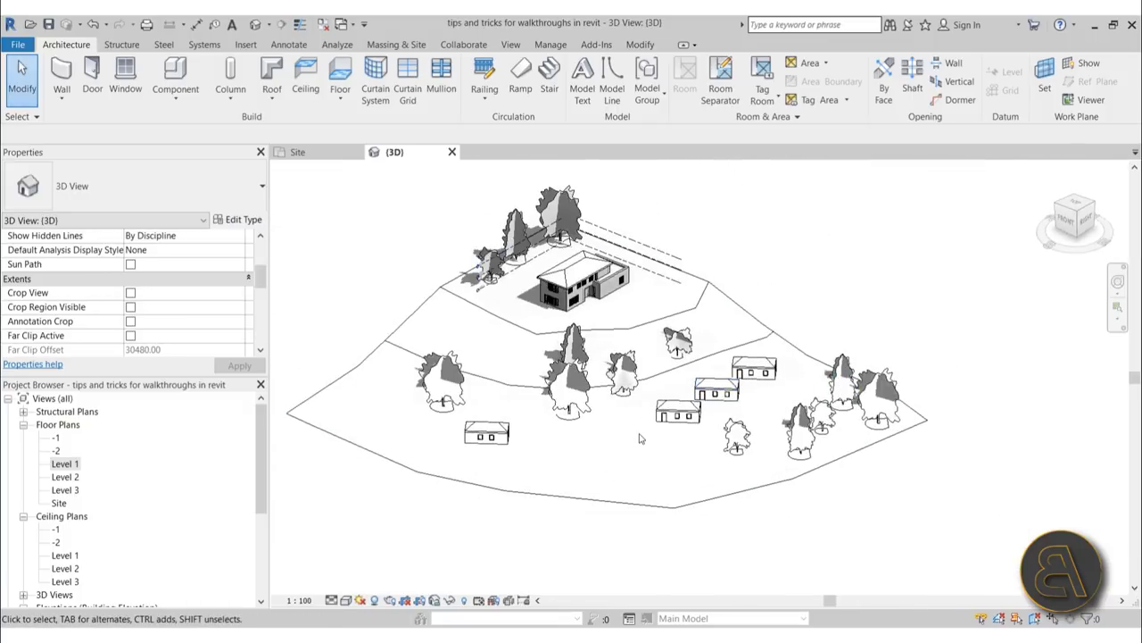
pyautogui.moveTo(660, 432); pyautogui.dragTo(708, 451, button='middle')
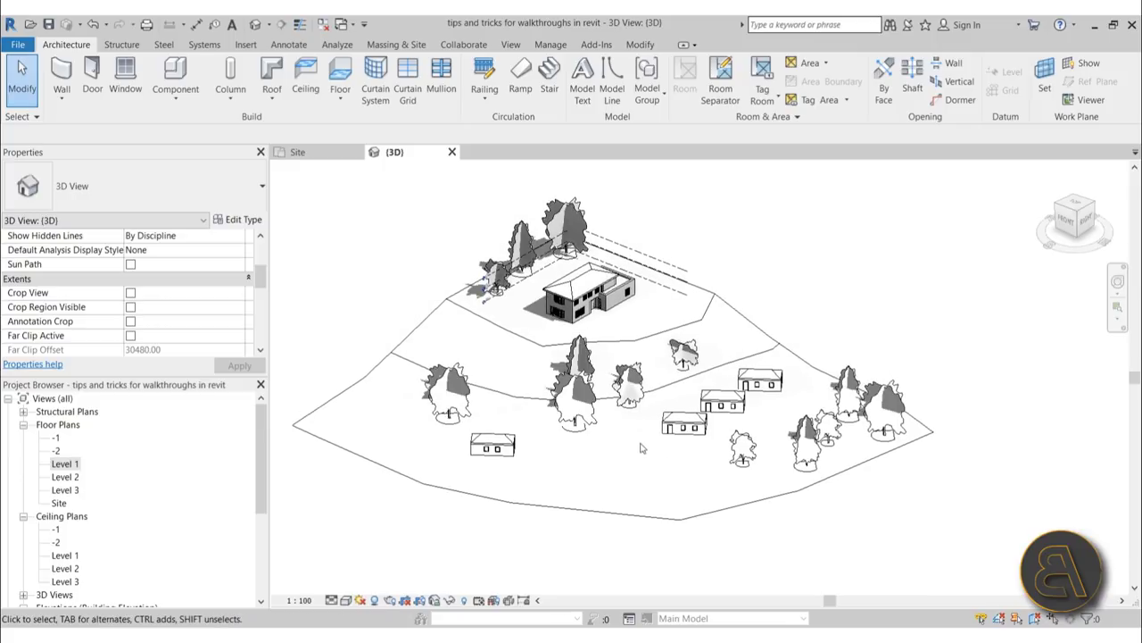
pyautogui.click(710, 307)
pyautogui.moveTo(710, 306)
pyautogui.keyDown('shift'); pyautogui.mouseDown(button='middle')
pyautogui.moveTo(716, 374)
pyautogui.moveTo(640, 454)
pyautogui.mouseUp(button='middle'); pyautogui.keyUp('shift')
pyautogui.press('Escape')
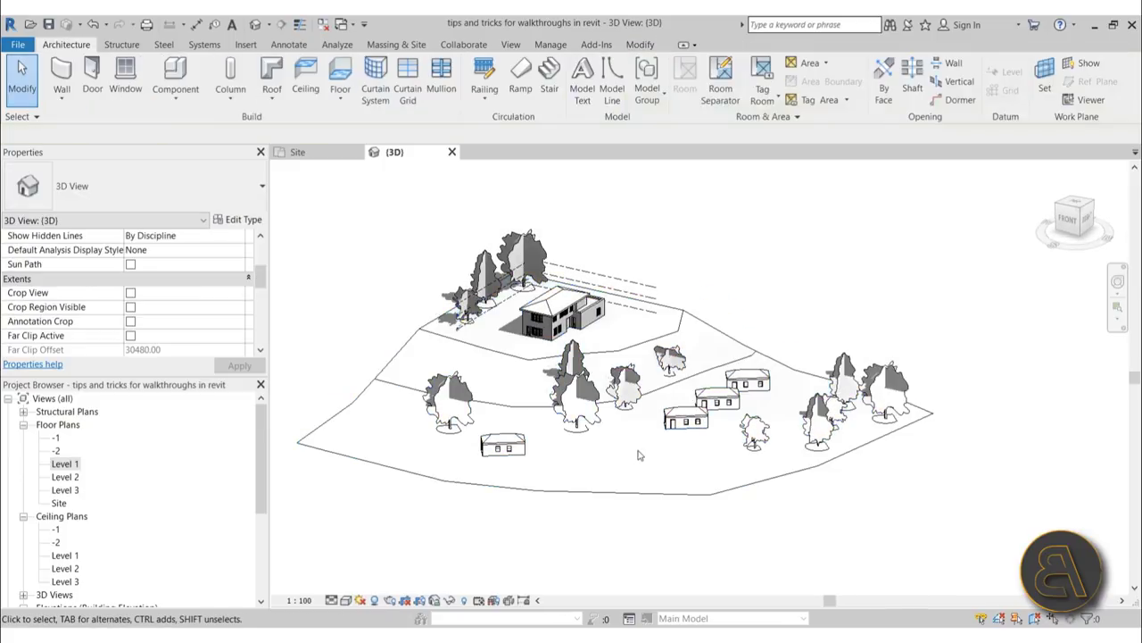
pyautogui.scroll(4, 629, 452)
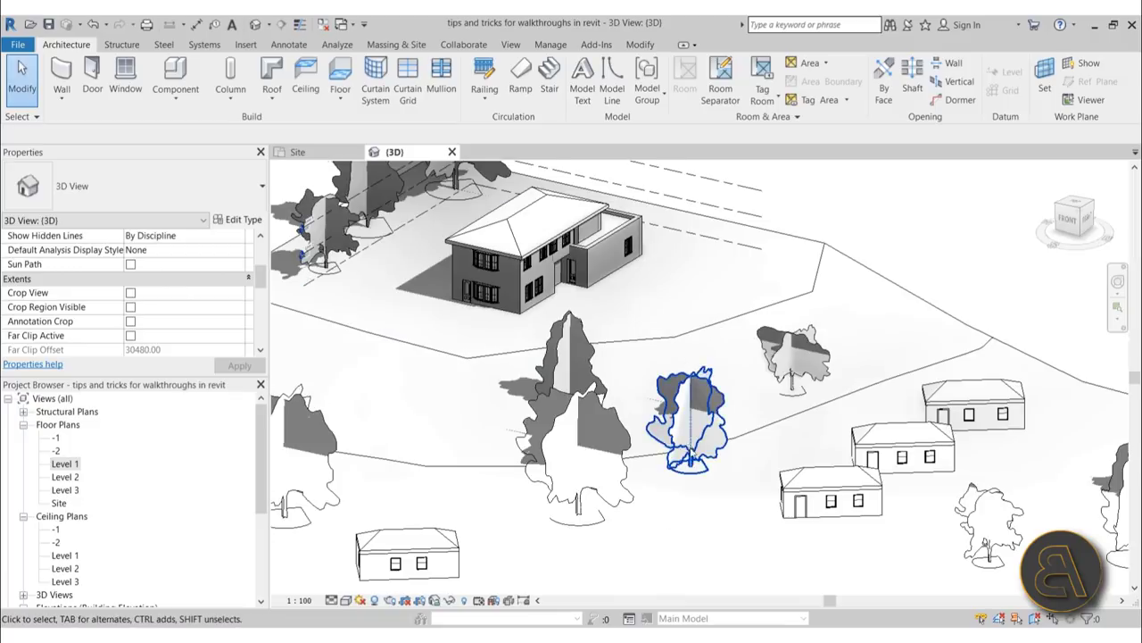
pyautogui.keyDown('shift'); pyautogui.moveTo(670, 521); pyautogui.dragTo(779, 483, button='middle'); pyautogui.keyUp('shift')
pyautogui.keyDown('shift'); pyautogui.moveTo(321, 319); pyautogui.dragTo(487, 517, button='middle'); pyautogui.keyUp('shift')
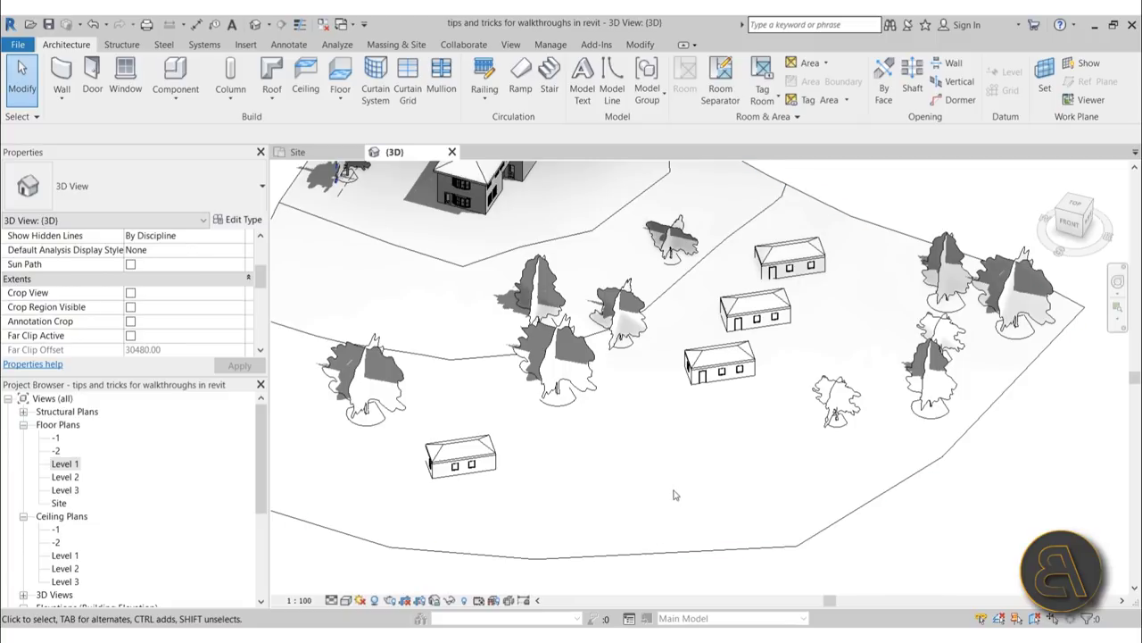
# Step: Compare the Site plan with the Level 1 floor plan and find the Level 1 view range property
pyautogui.click(330, 154)
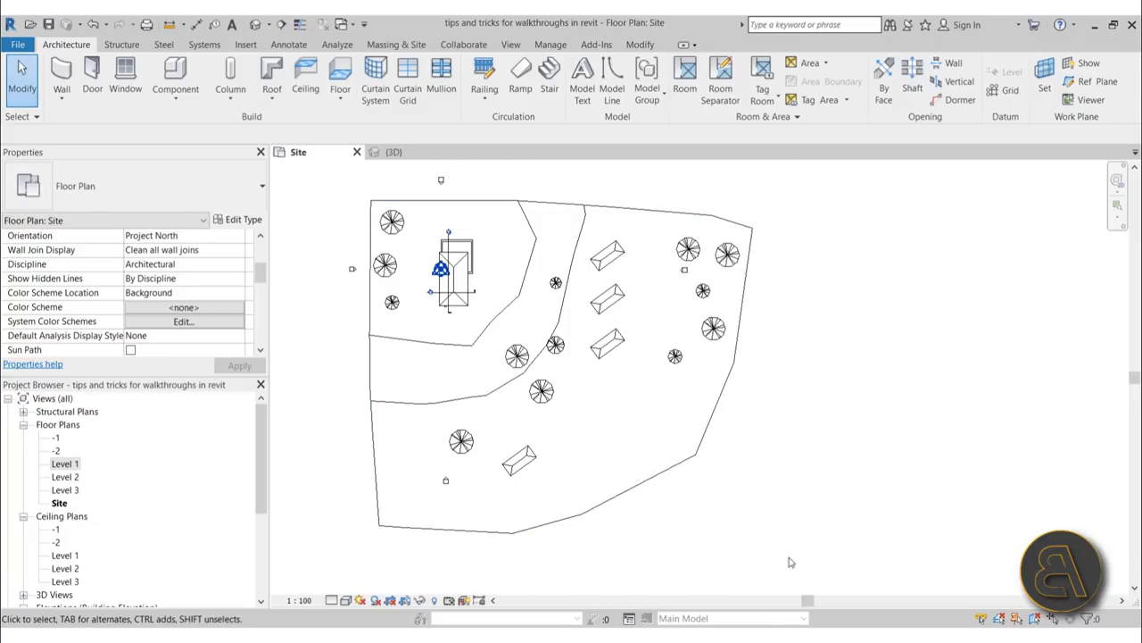
pyautogui.scroll(1, 525, 406)
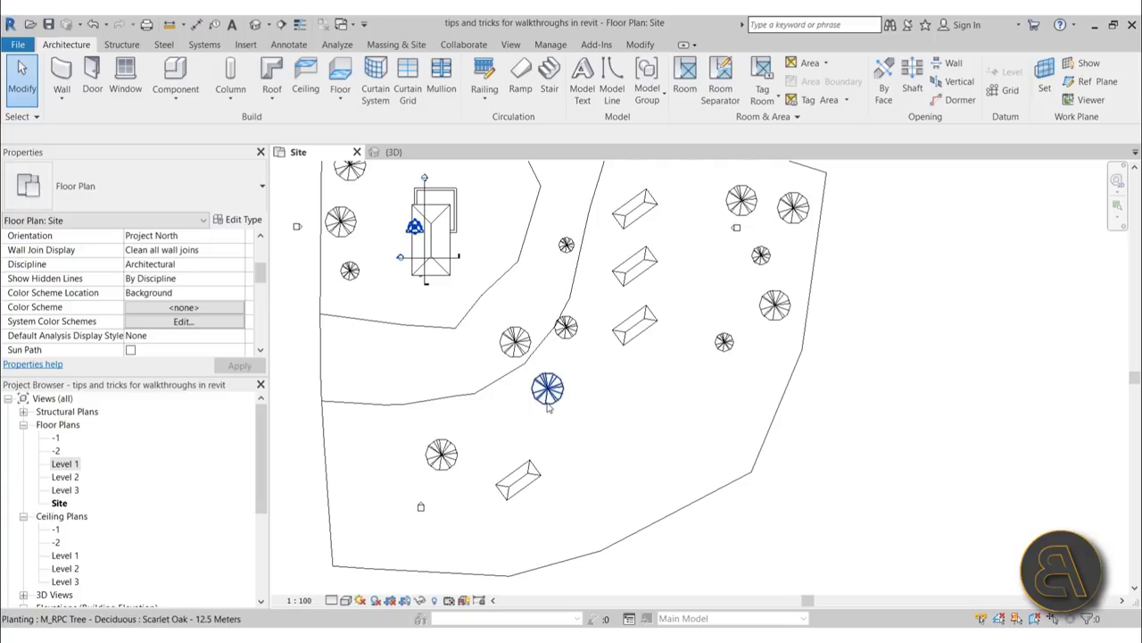
pyautogui.doubleClick(77, 466)
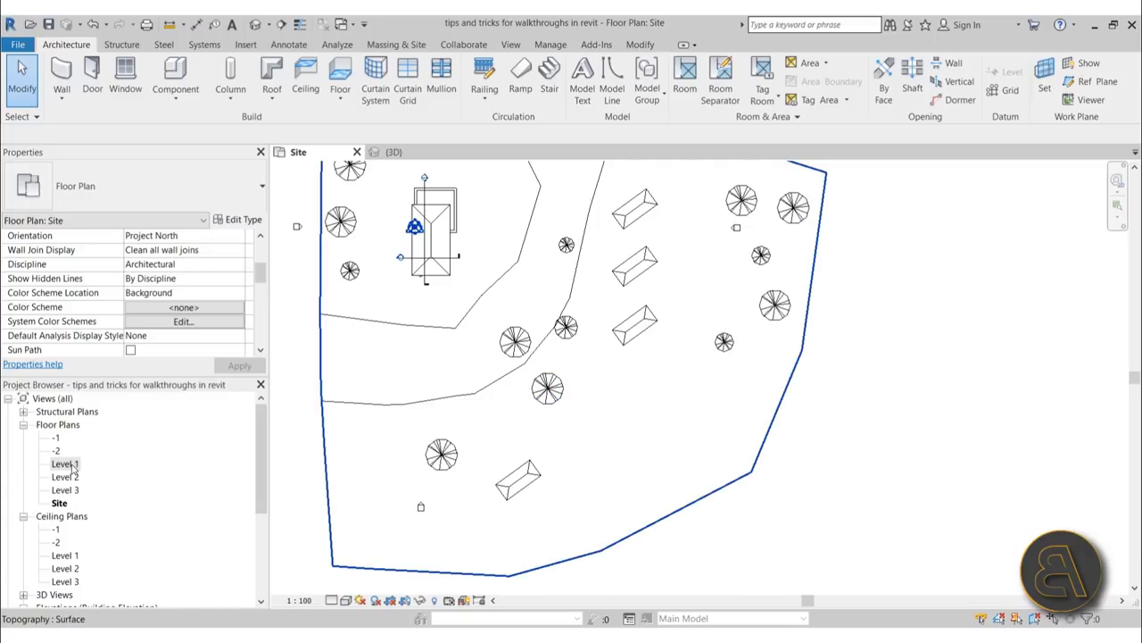
pyautogui.scroll(-2, 580, 380)
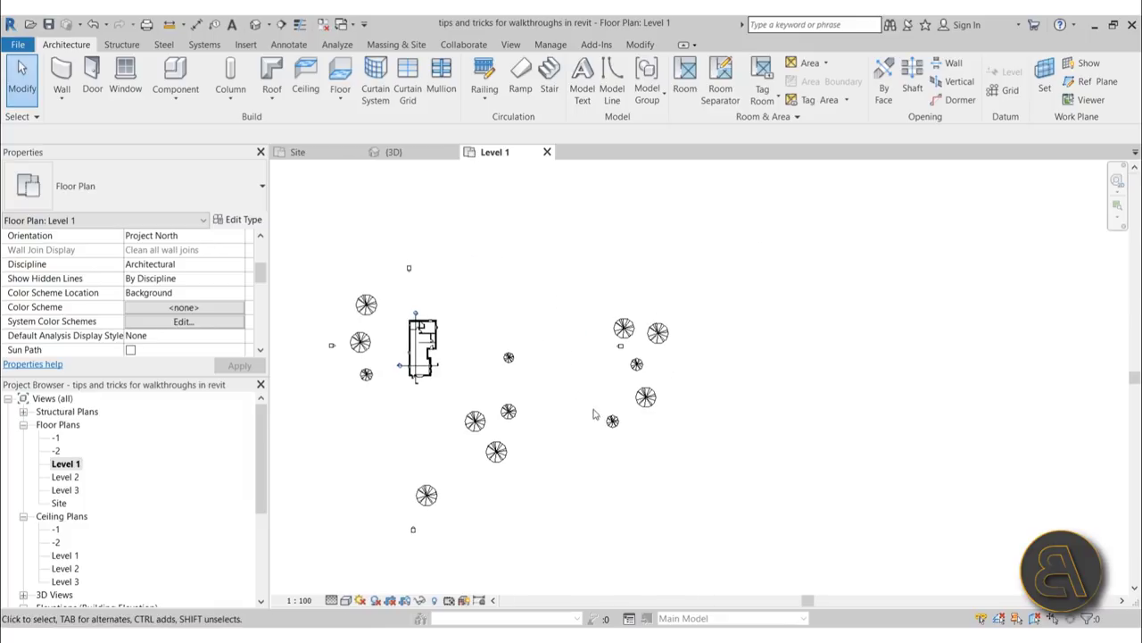
pyautogui.scroll(1, 412, 311)
pyautogui.scroll(1, 411, 311)
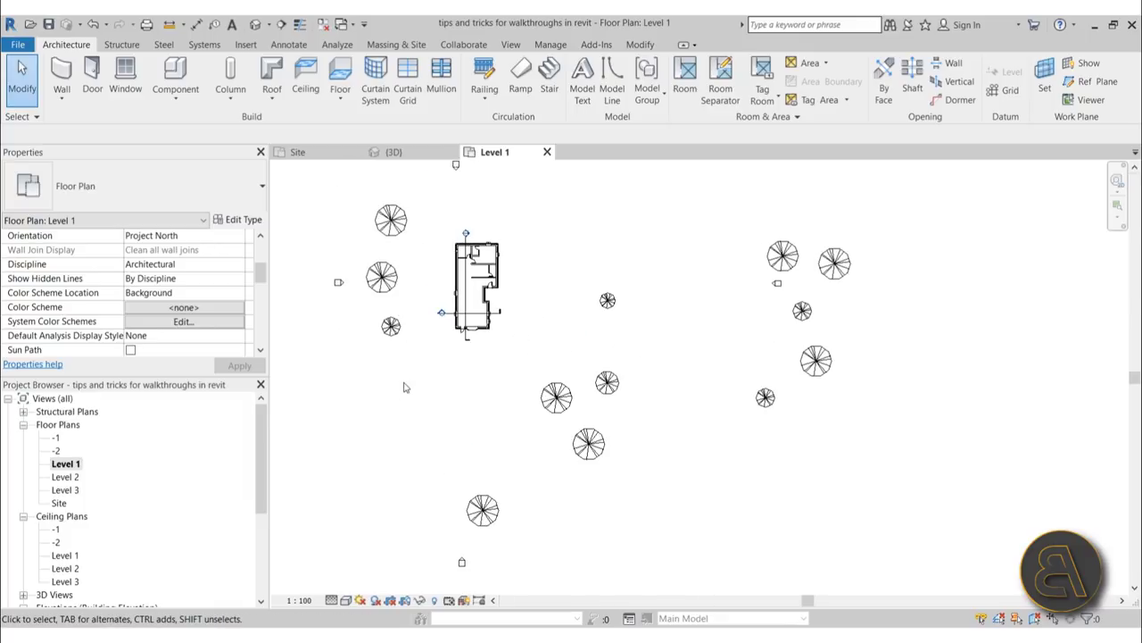
pyautogui.scroll(3, 202, 292)
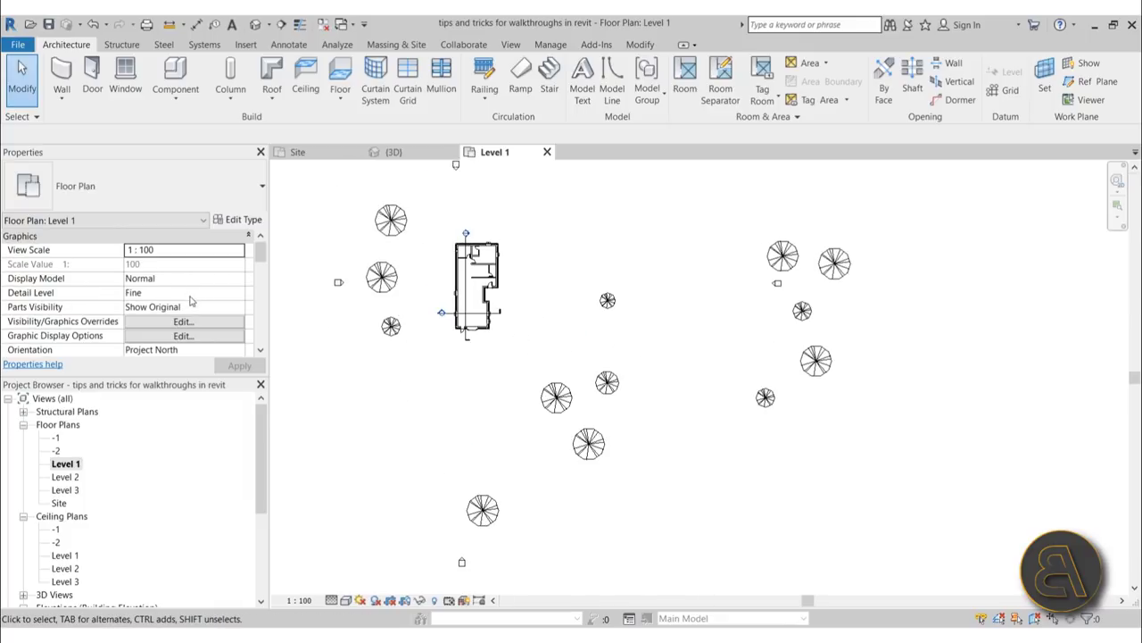
pyautogui.scroll(-4, 141, 339)
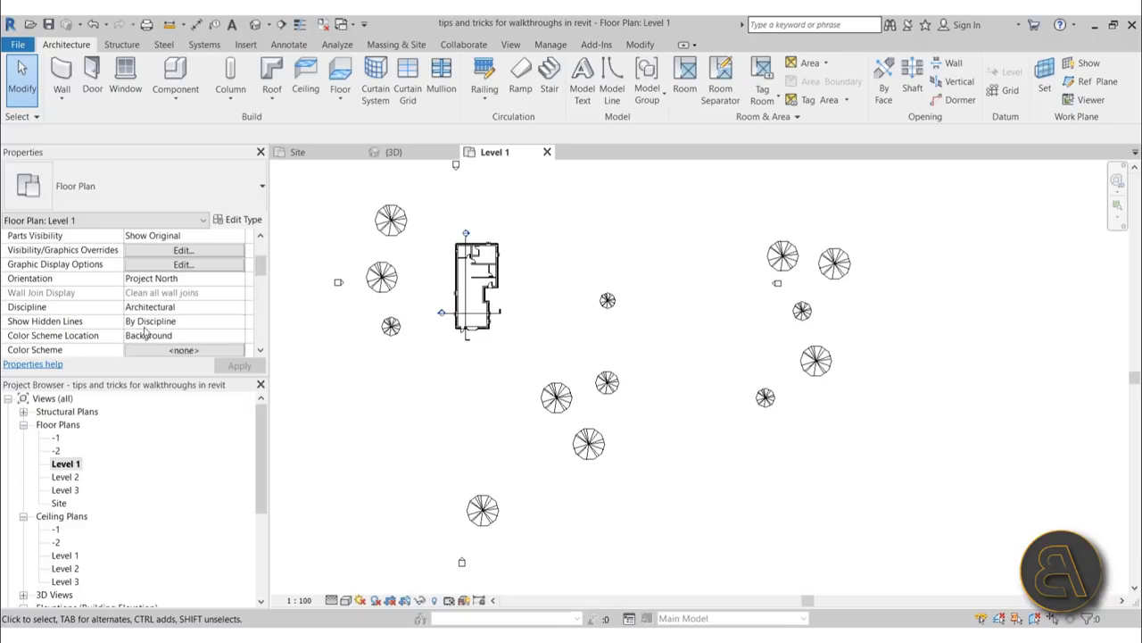
pyautogui.scroll(-3, 45, 308)
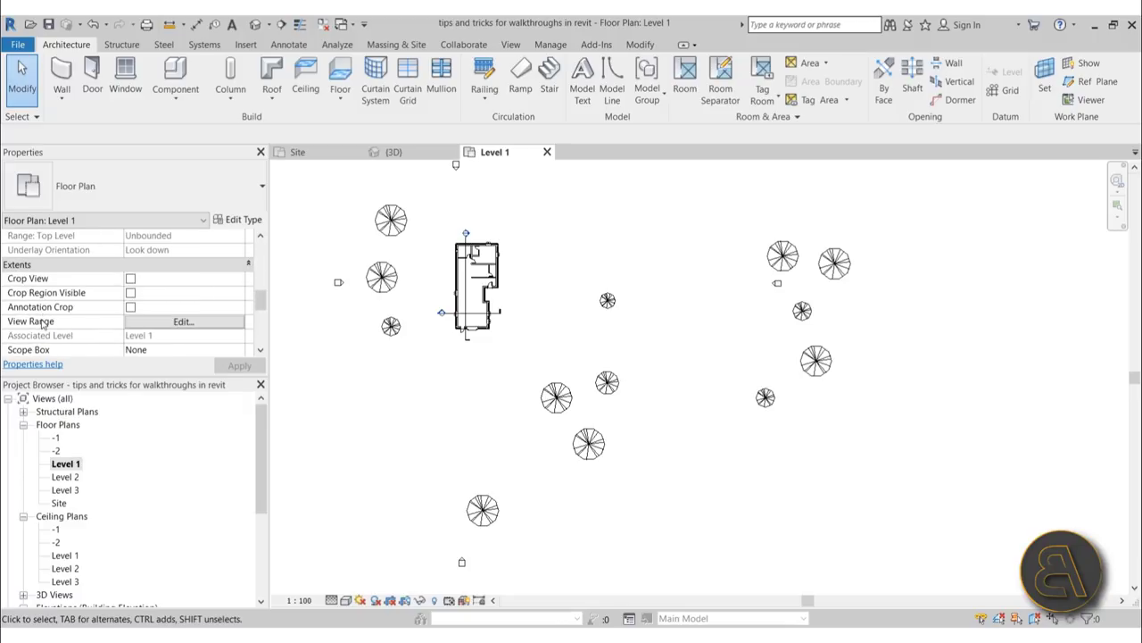
# Step: Return to the Site floor plan with the whole terrain in view
pyautogui.doubleClick(58, 502)
pyautogui.scroll(-3, 567, 457)
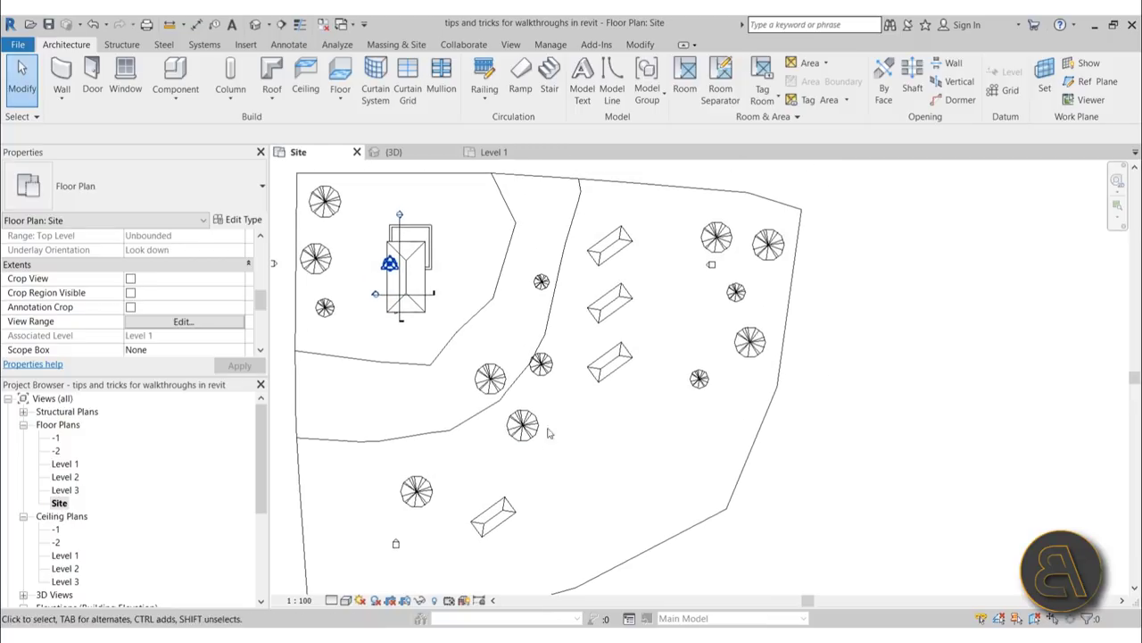
pyautogui.moveTo(569, 462)
pyautogui.mouseDown(button='middle')
pyautogui.moveTo(541, 484)
pyautogui.moveTo(565, 443)
pyautogui.mouseUp(button='middle')
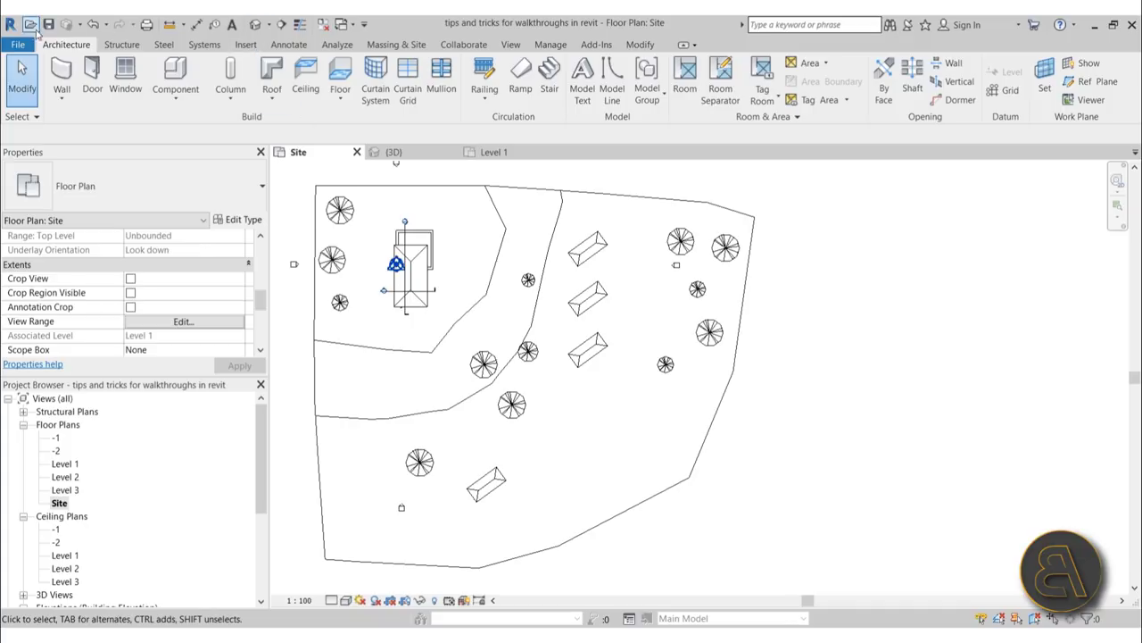
# Step: Start a walkthrough on the site plan and set the base level of its key frames to -2
pyautogui.click(269, 26)
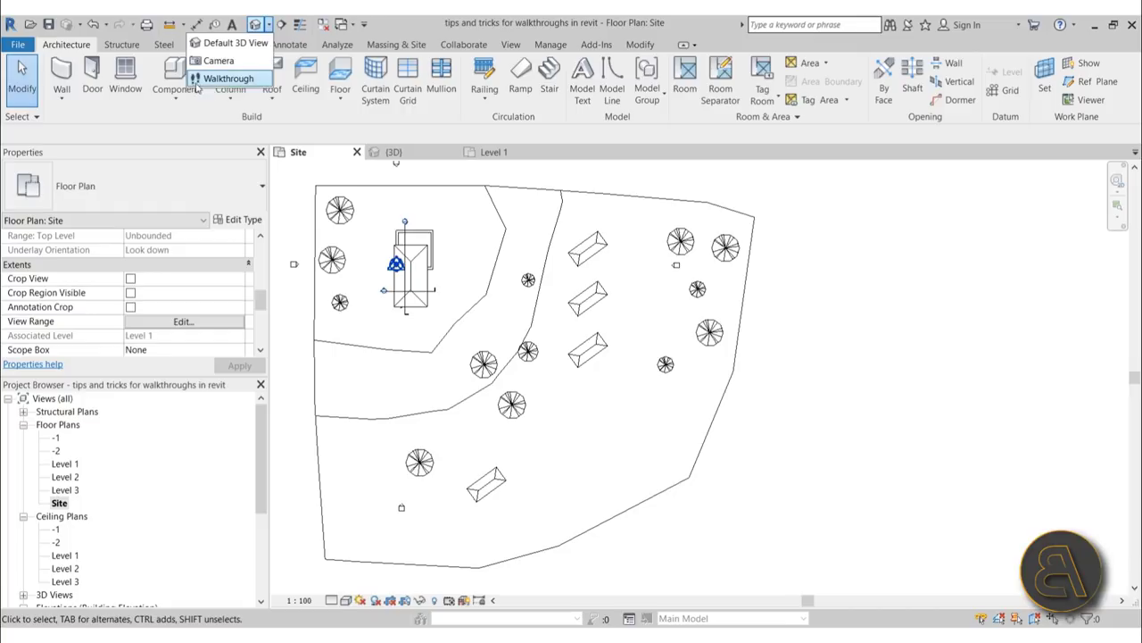
pyautogui.click(517, 47)
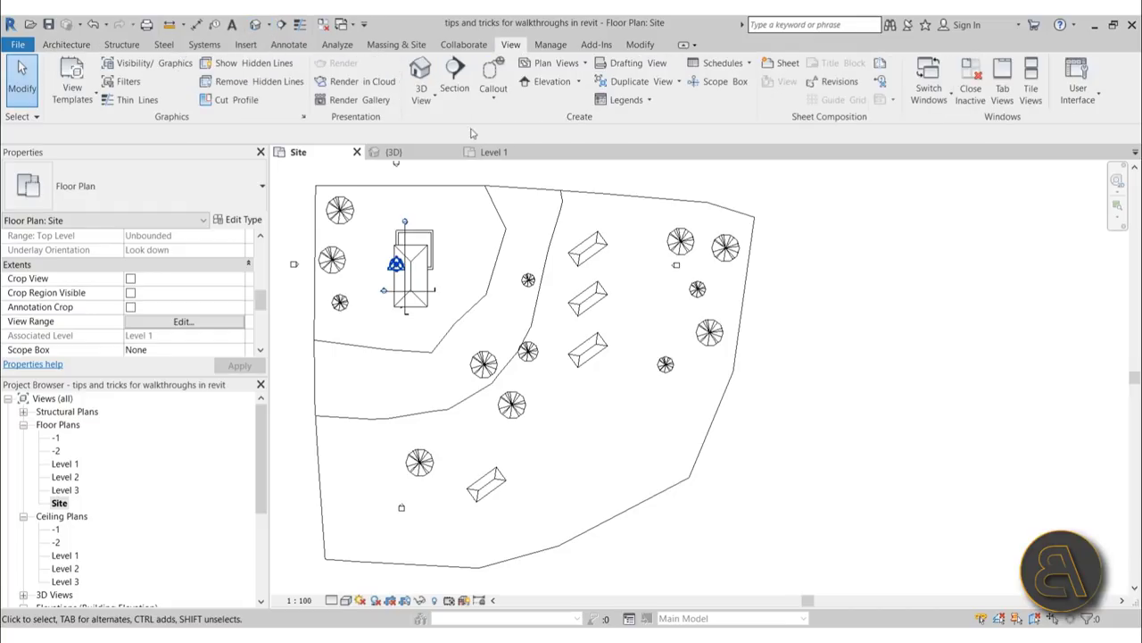
pyautogui.click(421, 95)
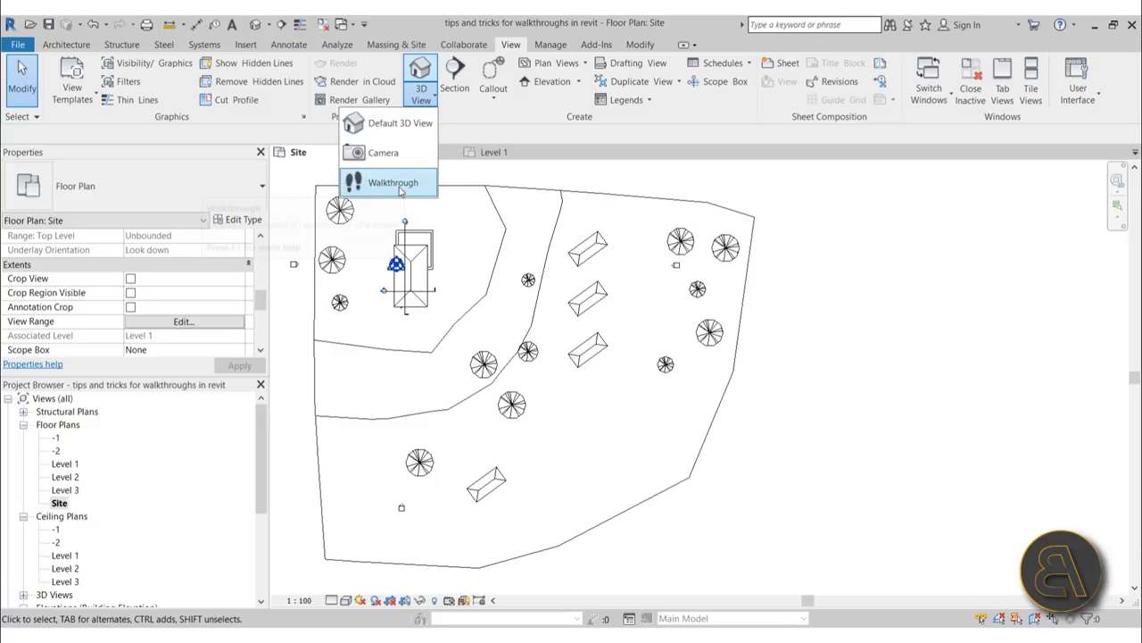
pyautogui.click(267, 27)
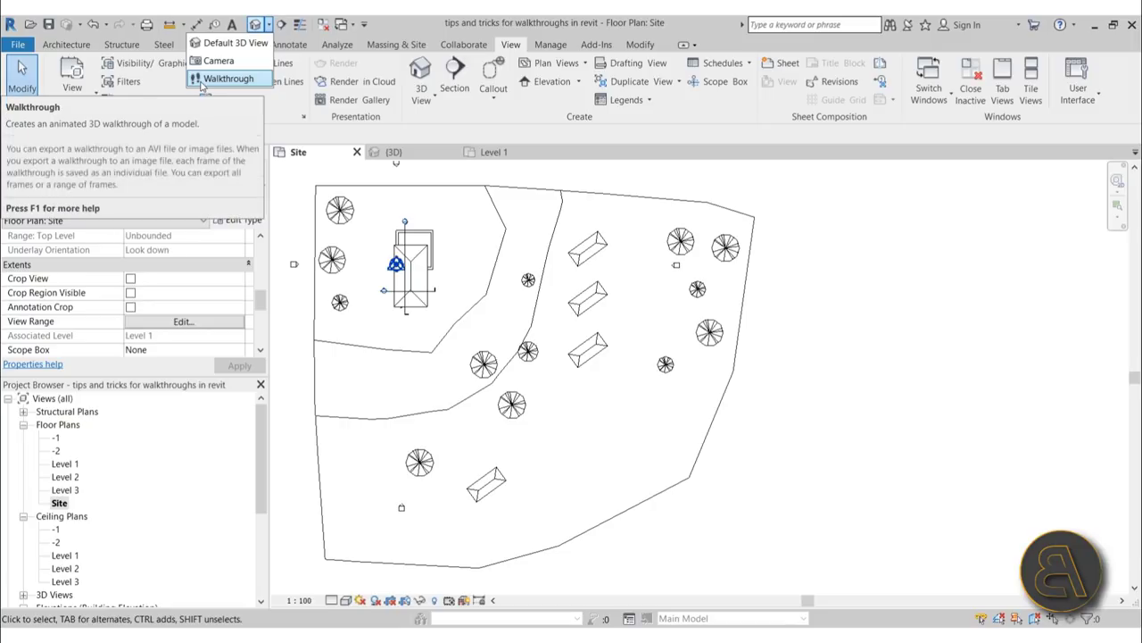
pyautogui.click(202, 83)
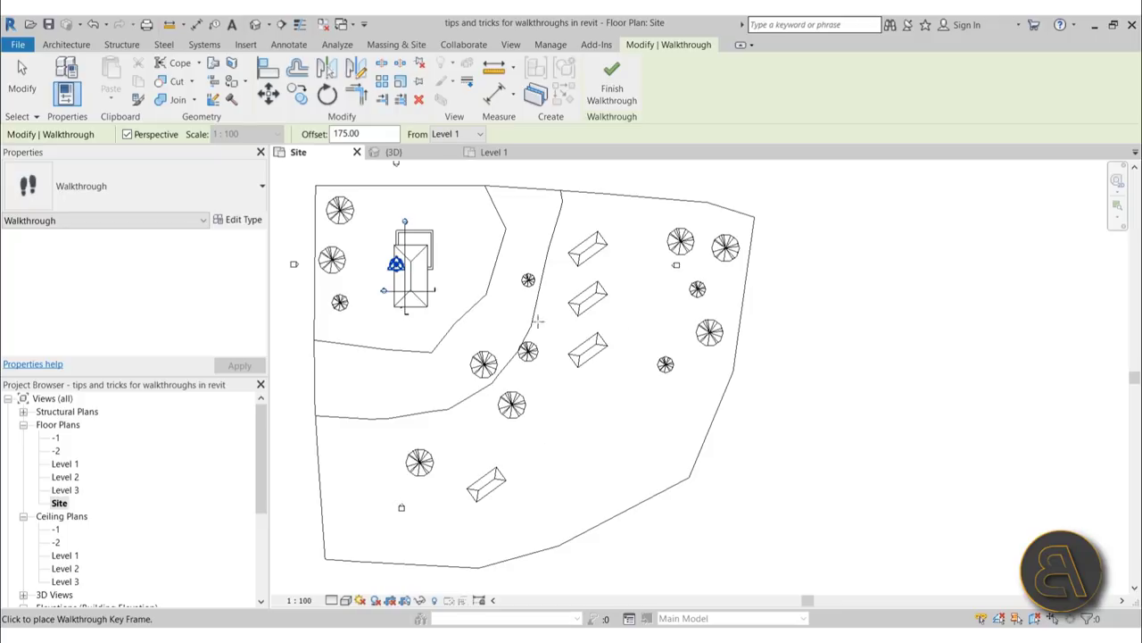
pyautogui.moveTo(522, 444); pyautogui.dragTo(463, 428, button='middle')
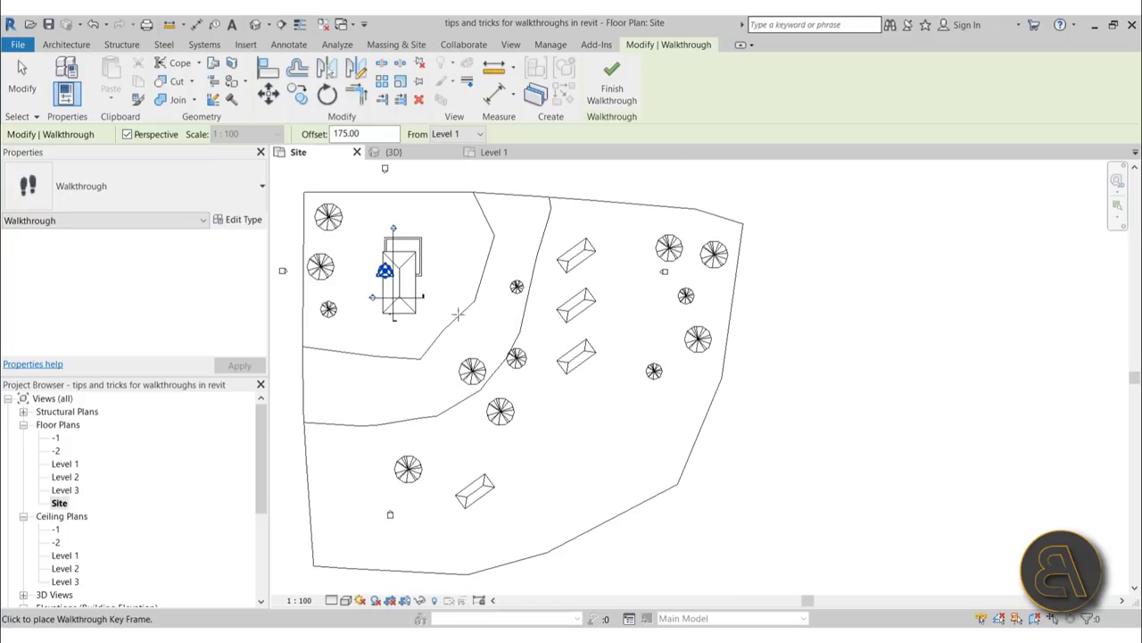
pyautogui.click(449, 135)
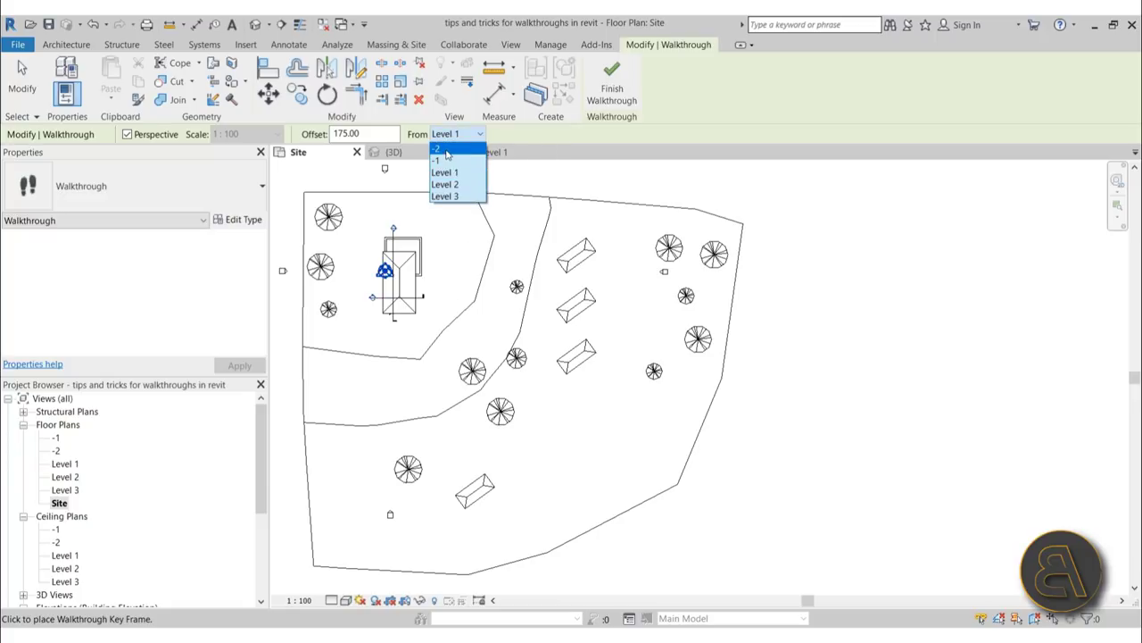
pyautogui.click(446, 150)
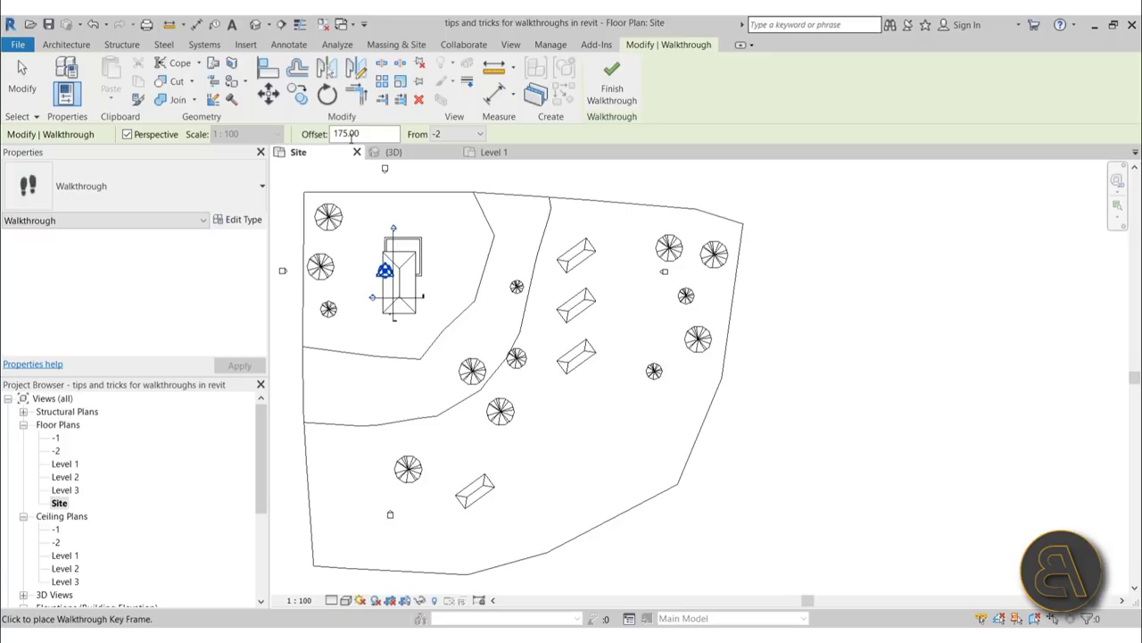
# Step: Place walkthrough key frames from the southwest of the lowest terrain, past the single small building, and around the three small buildings to the middle terrace's edge
pyautogui.scroll(-1, 402, 489)
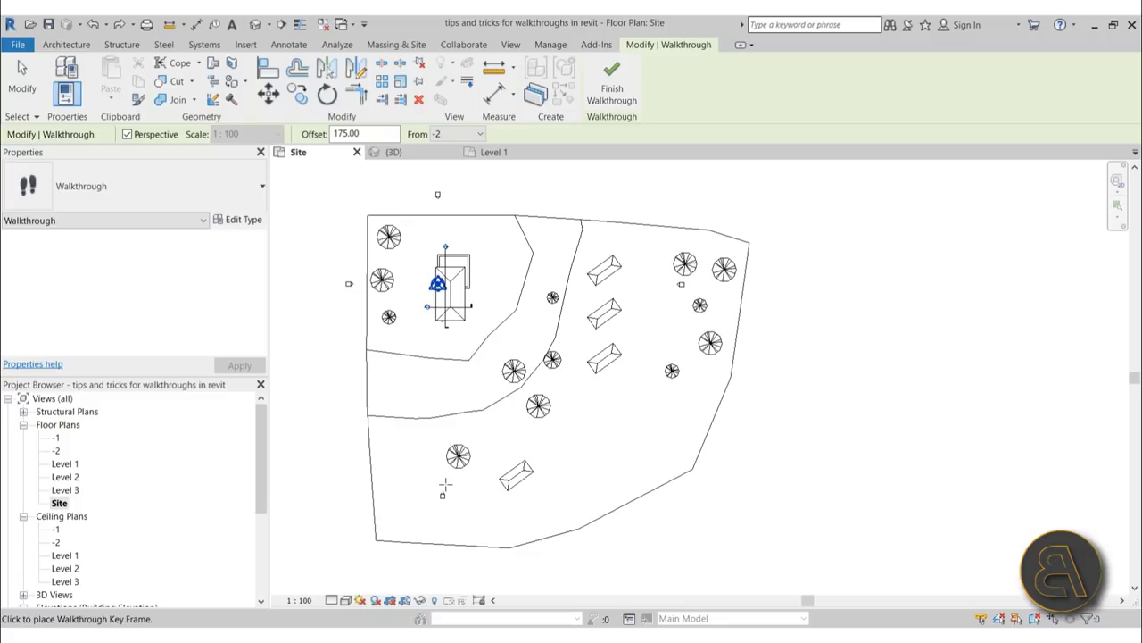
pyautogui.click(448, 485)
pyautogui.click(541, 432)
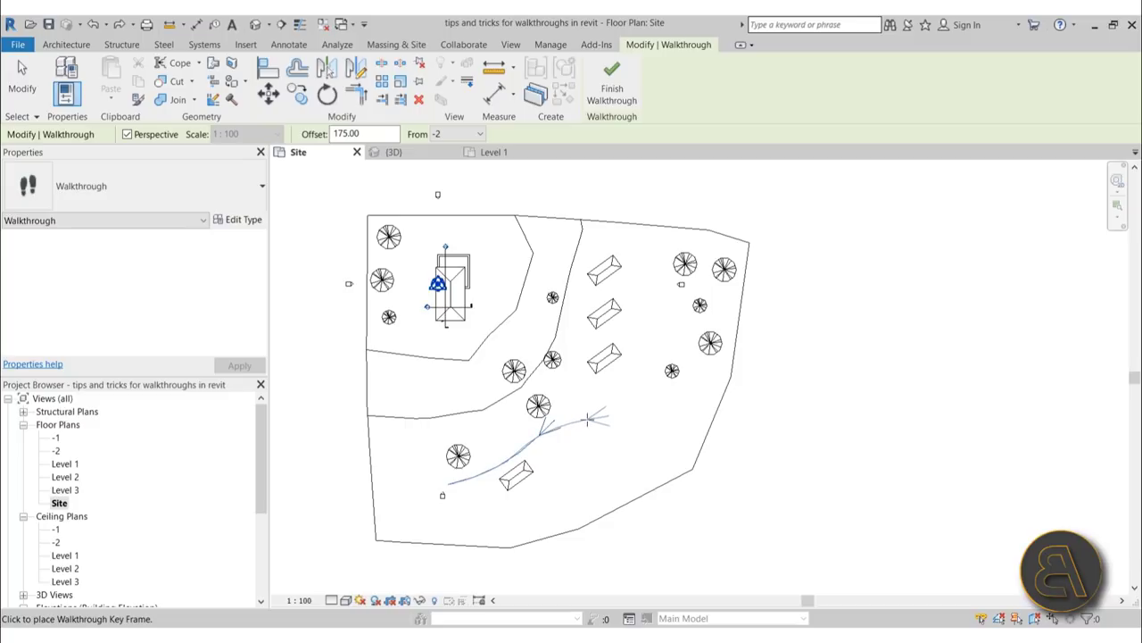
pyautogui.click(637, 386)
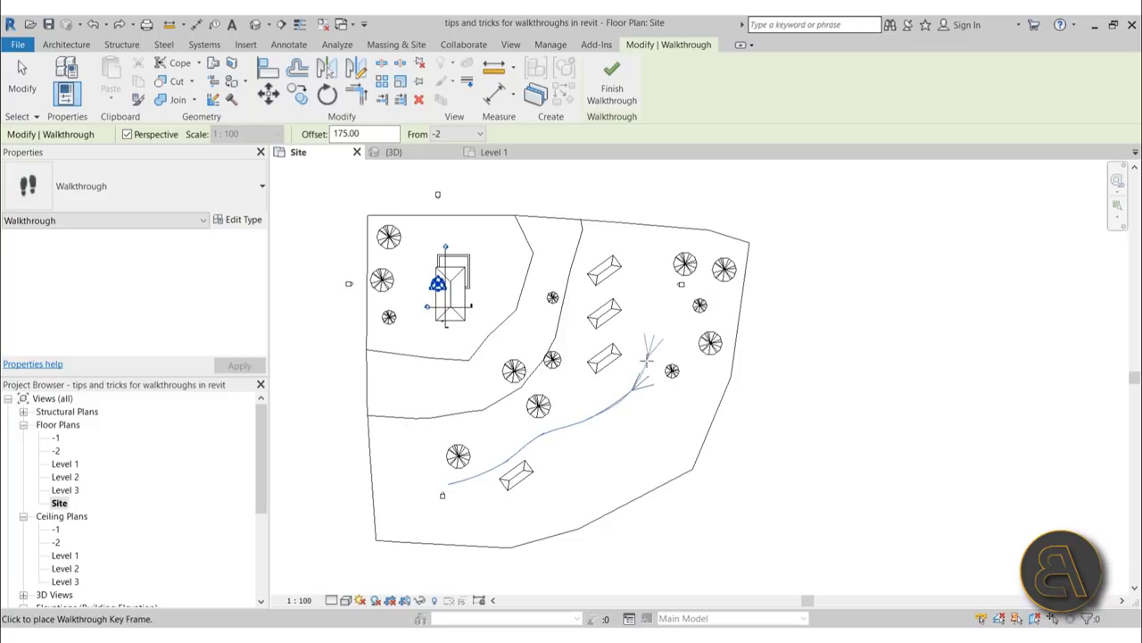
pyautogui.scroll(5, 650, 357)
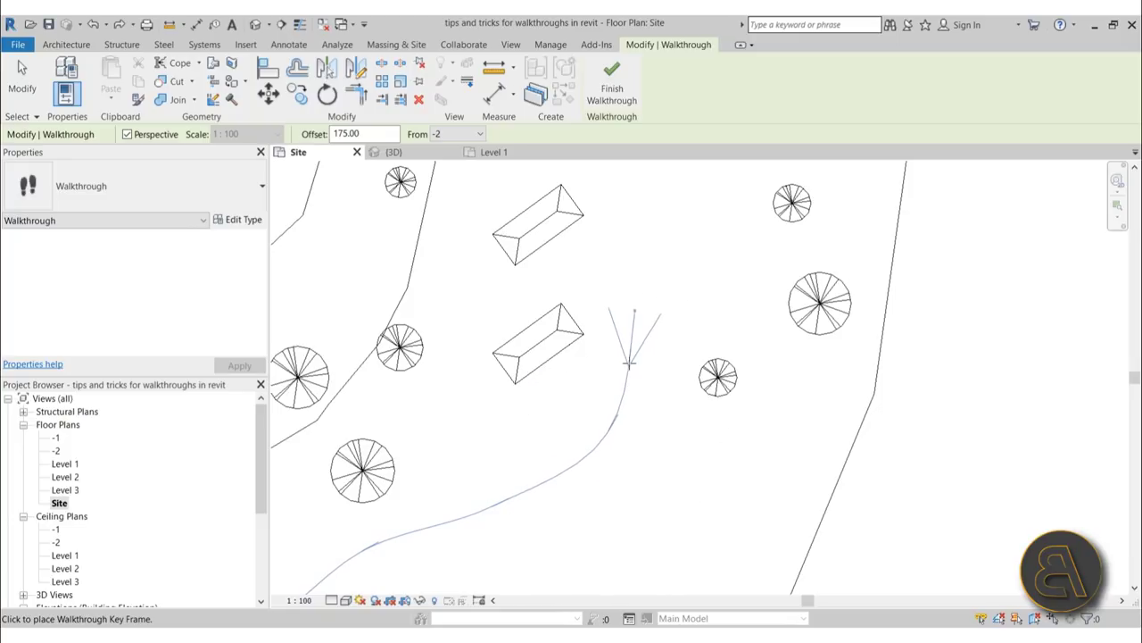
pyautogui.moveTo(654, 289); pyautogui.dragTo(647, 482, button='middle')
pyautogui.click(585, 245)
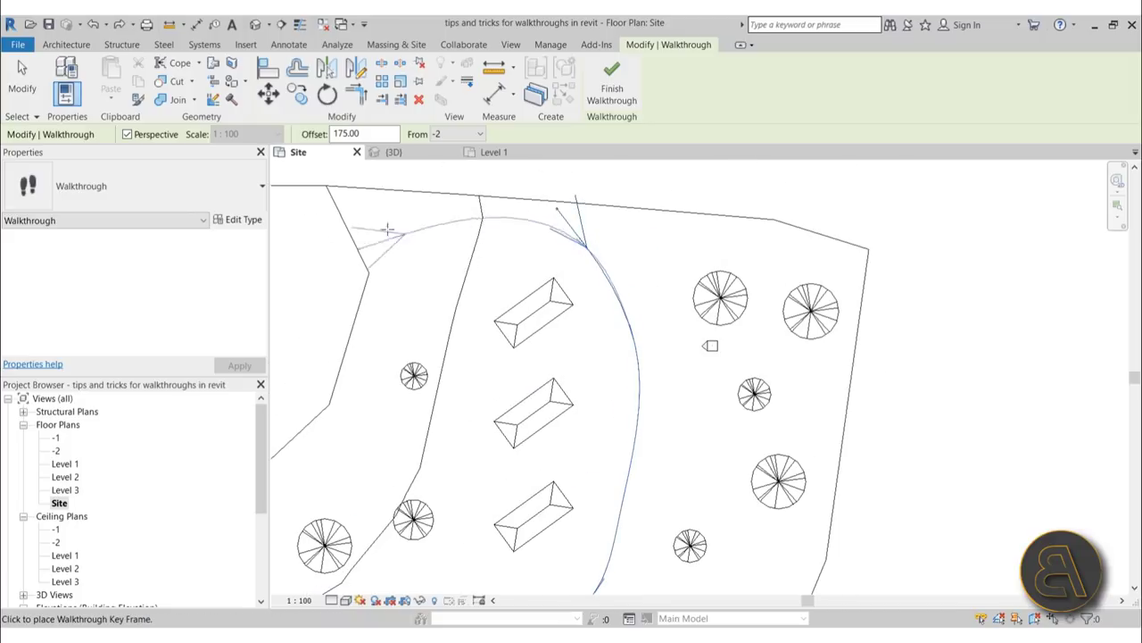
pyautogui.moveTo(441, 247); pyautogui.dragTo(722, 264, button='middle')
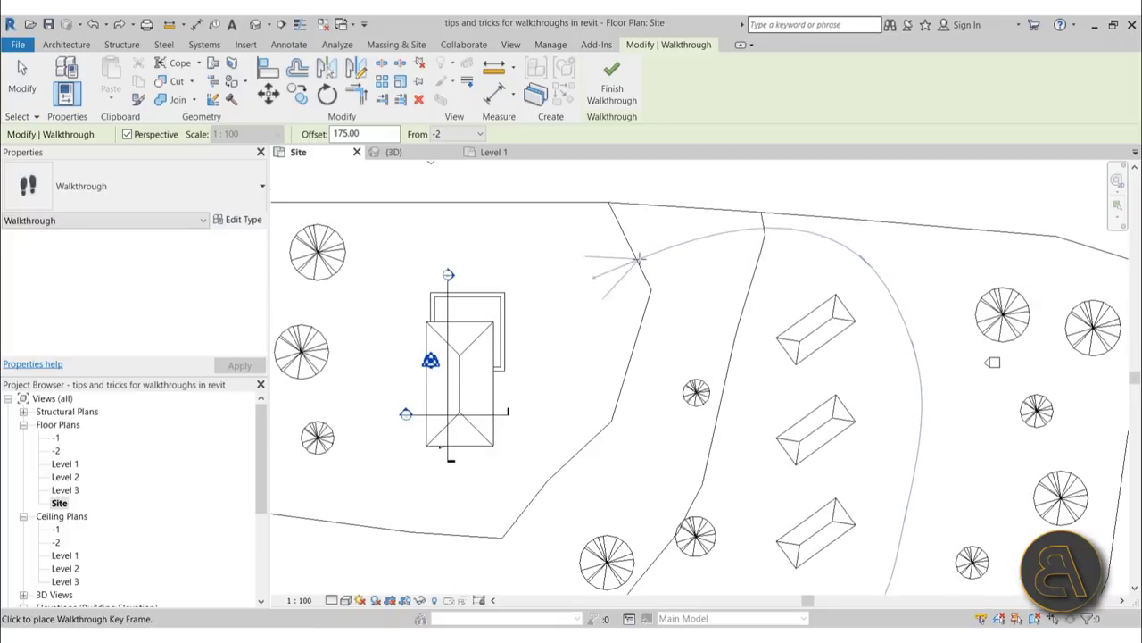
pyautogui.click(783, 250)
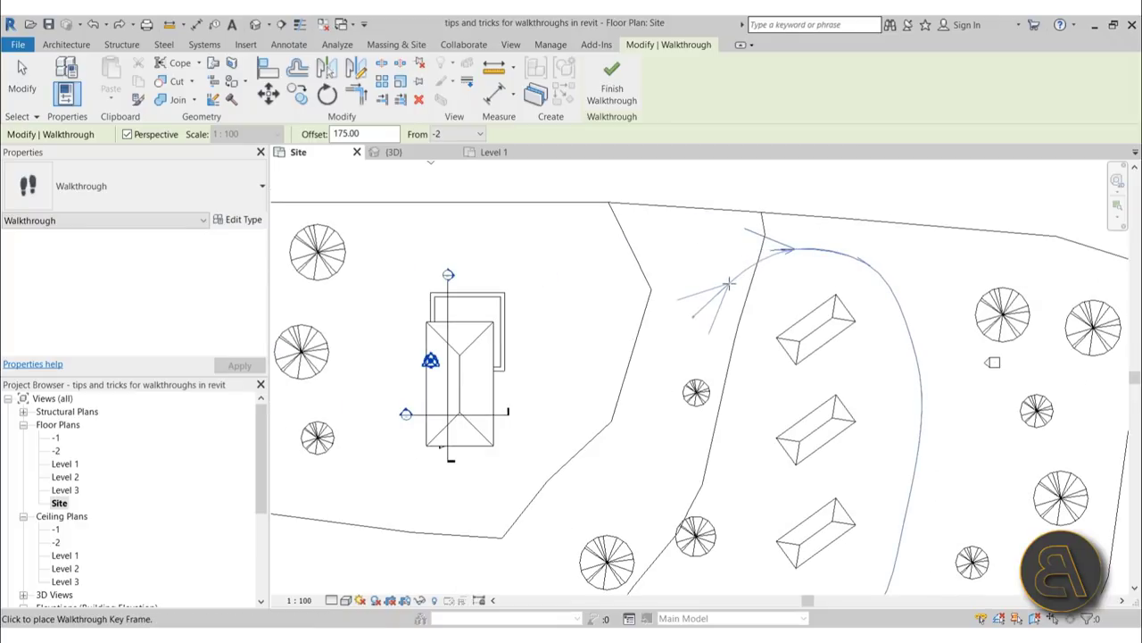
# Step: Add a key frame on the middle terrace based on level -1, and switch the base level to Level 1 for the upper terrace
pyautogui.click(450, 139)
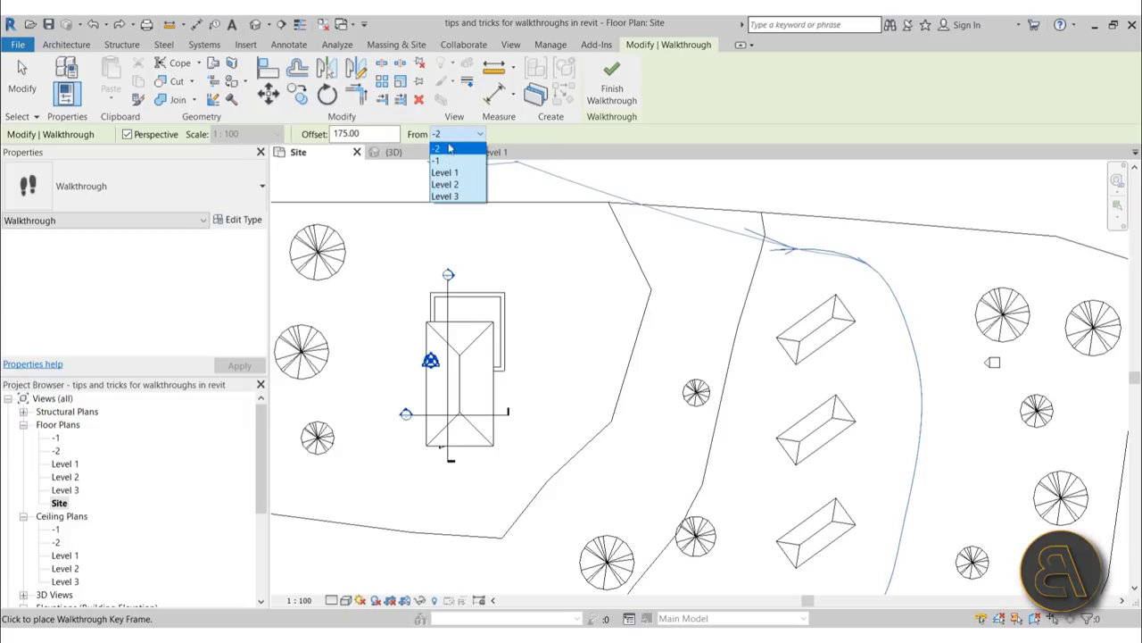
pyautogui.click(445, 161)
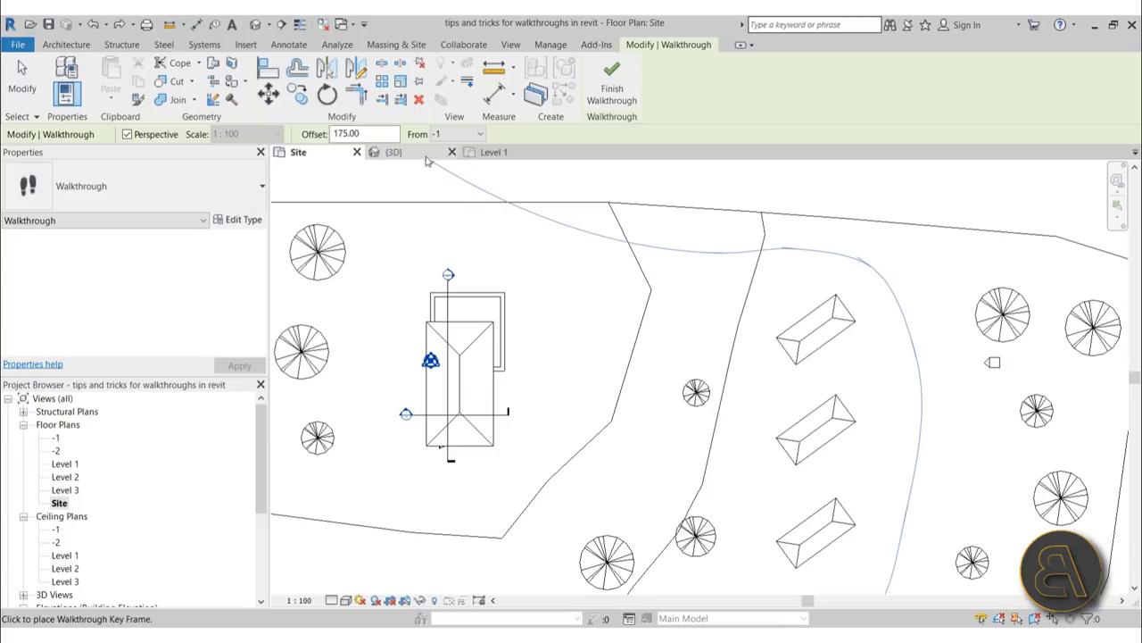
pyautogui.click(457, 134)
pyautogui.click(446, 173)
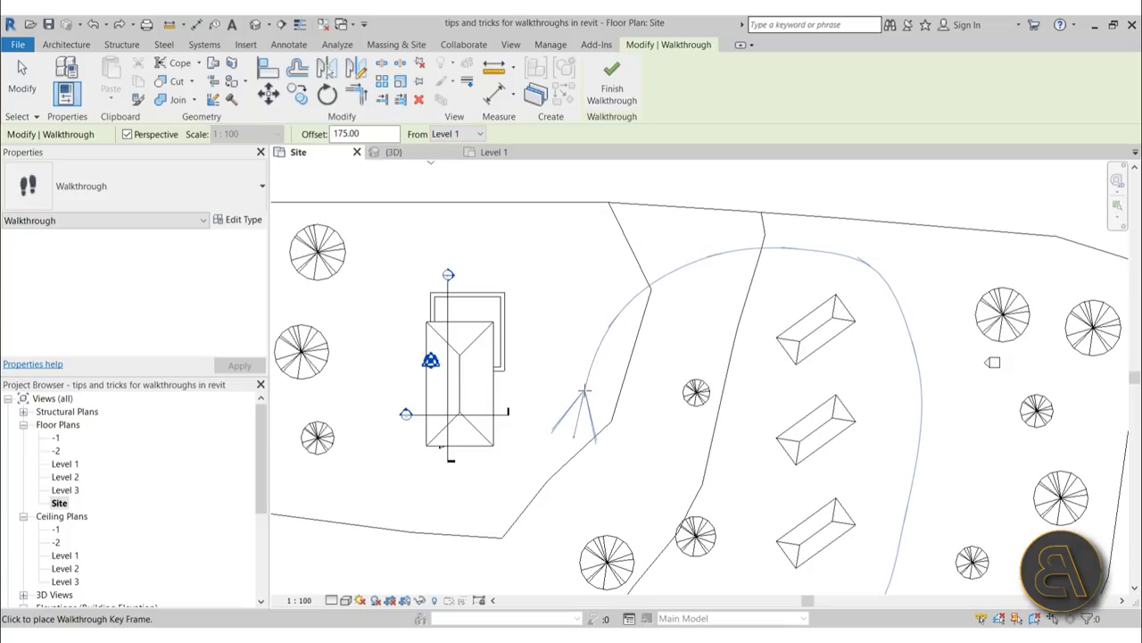
# Step: Continue the walkthrough path with key frames curving across the upper terrace to the main house's entrance, and finish the path
pyautogui.scroll(4, 497, 396)
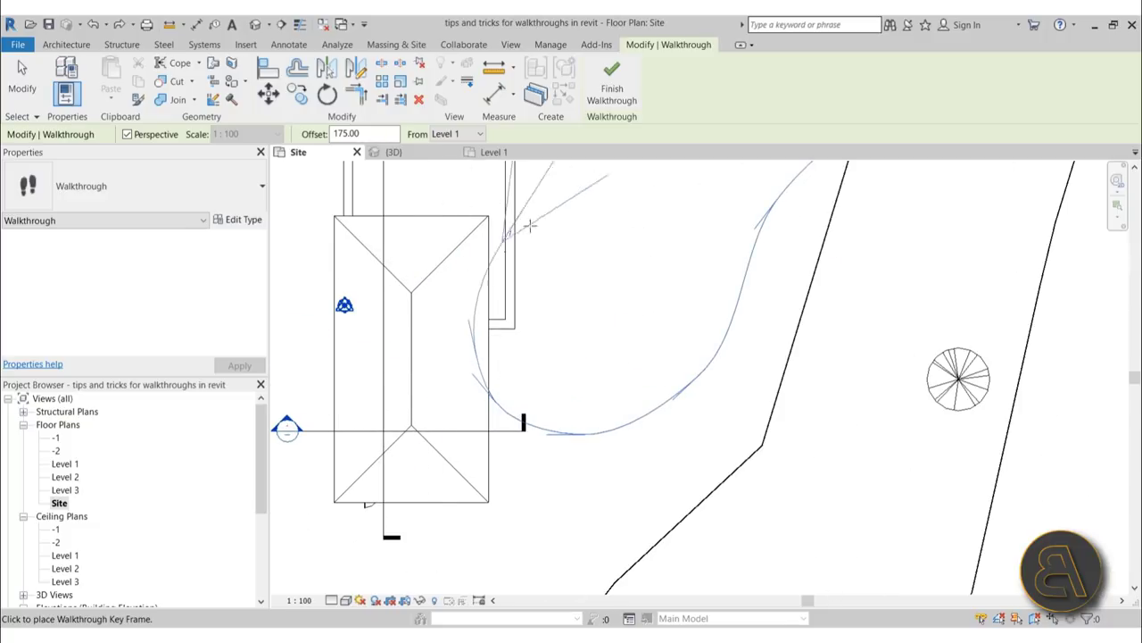
pyautogui.click(613, 93)
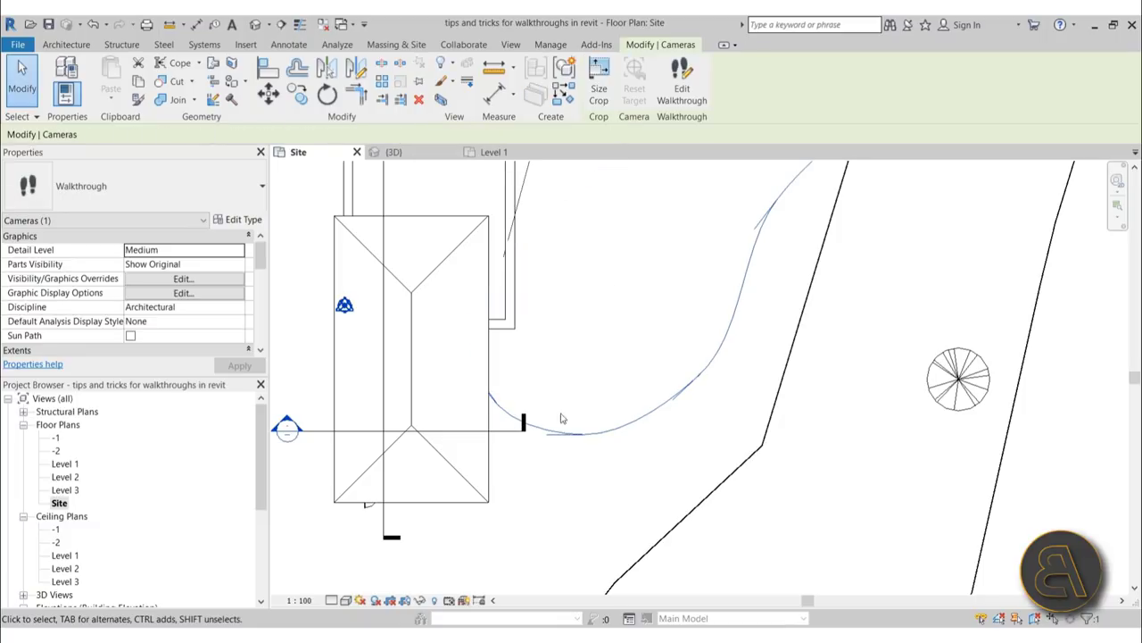
pyautogui.scroll(-6, 485, 312)
pyautogui.moveTo(582, 351); pyautogui.dragTo(571, 357, button='middle')
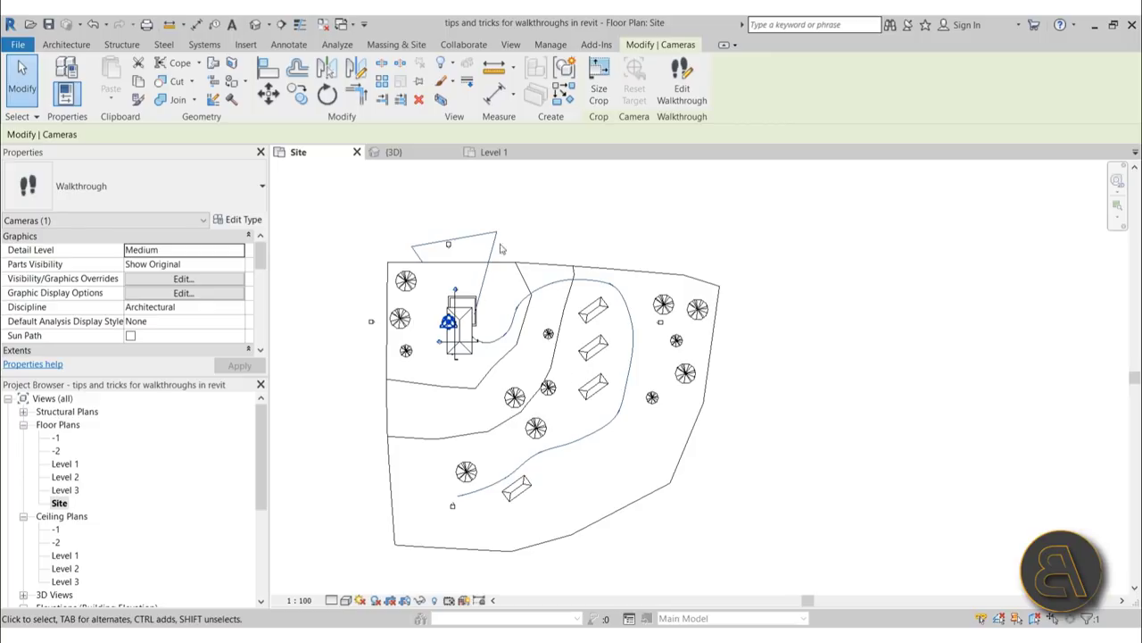
# Step: Examine the walkthrough path in the 3D view, from the main house entrance down to the lowest terrace
pyautogui.click(408, 156)
pyautogui.keyDown('shift'); pyautogui.moveTo(734, 455); pyautogui.dragTo(974, 365, button='middle'); pyautogui.keyUp('shift')
pyautogui.scroll(8, 616, 268)
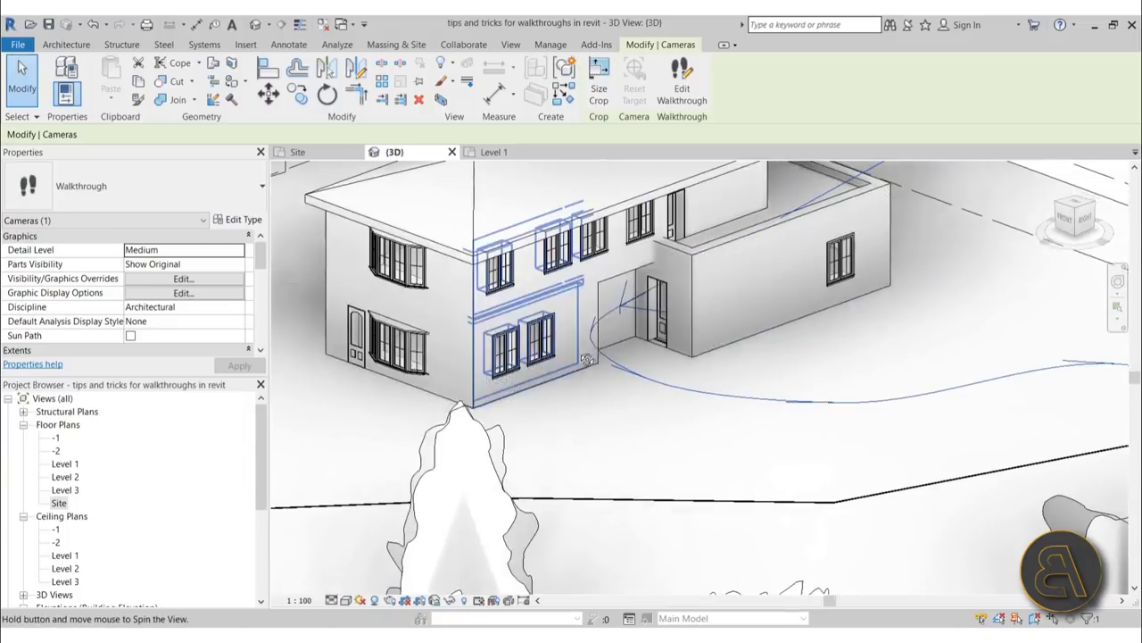
pyautogui.scroll(10, 596, 393)
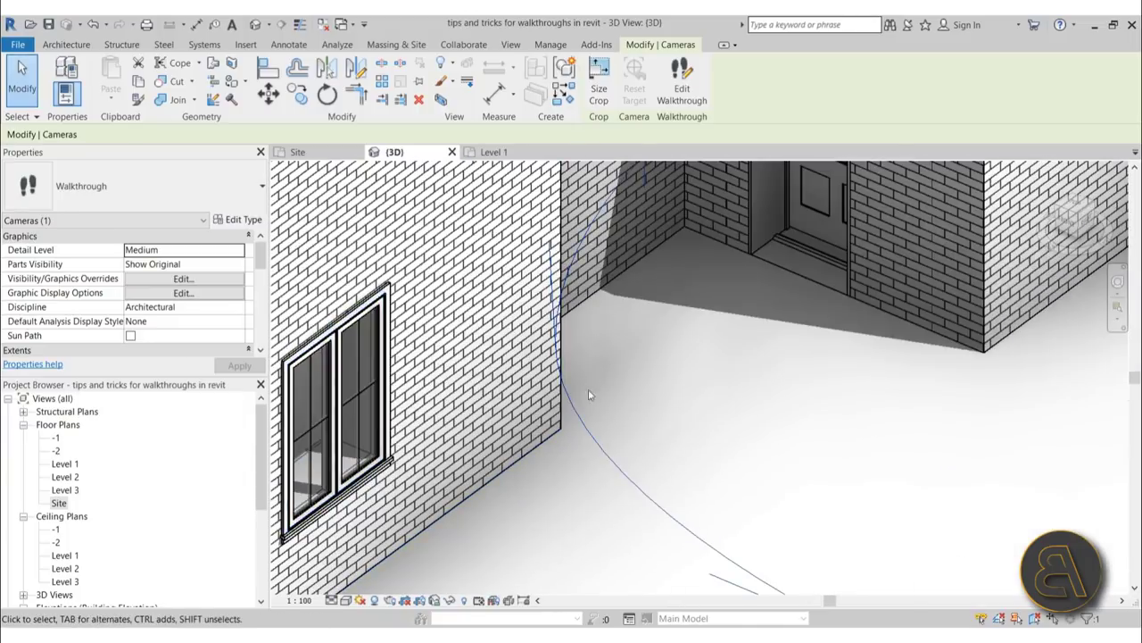
pyautogui.scroll(-5, 478, 325)
pyautogui.scroll(-5, 478, 324)
pyautogui.scroll(6, 480, 263)
pyautogui.scroll(-5, 480, 263)
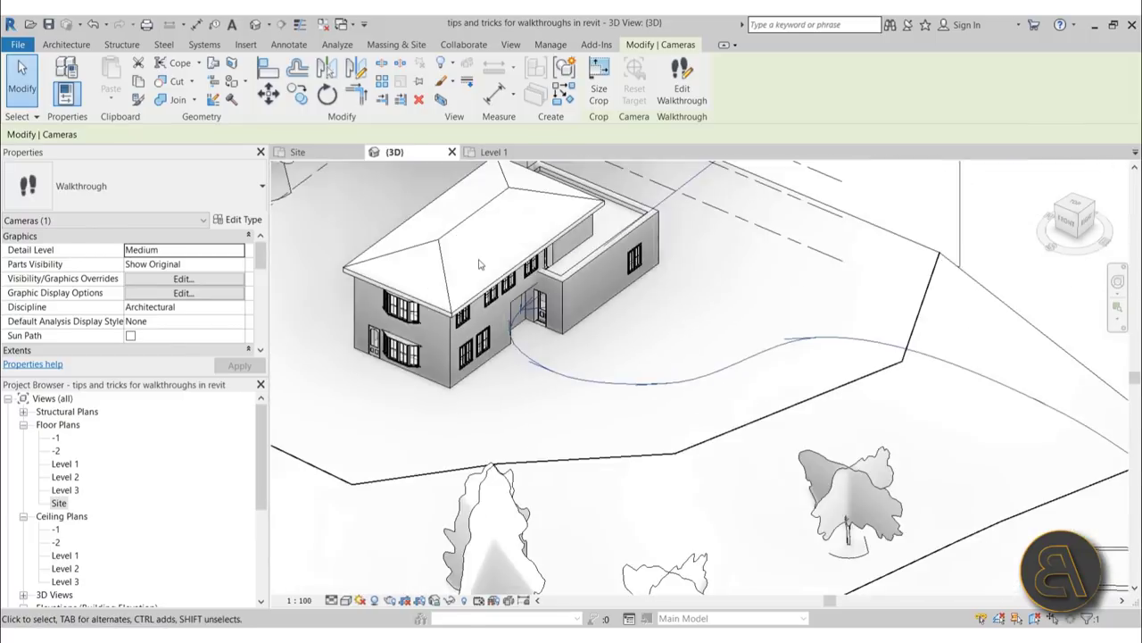
pyautogui.scroll(-5, 480, 263)
pyautogui.keyDown('shift'); pyautogui.moveTo(480, 263); pyautogui.dragTo(420, 268, button='middle'); pyautogui.keyUp('shift')
pyautogui.keyDown('shift'); pyautogui.moveTo(446, 368); pyautogui.dragTo(400, 420, button='middle'); pyautogui.keyUp('shift')
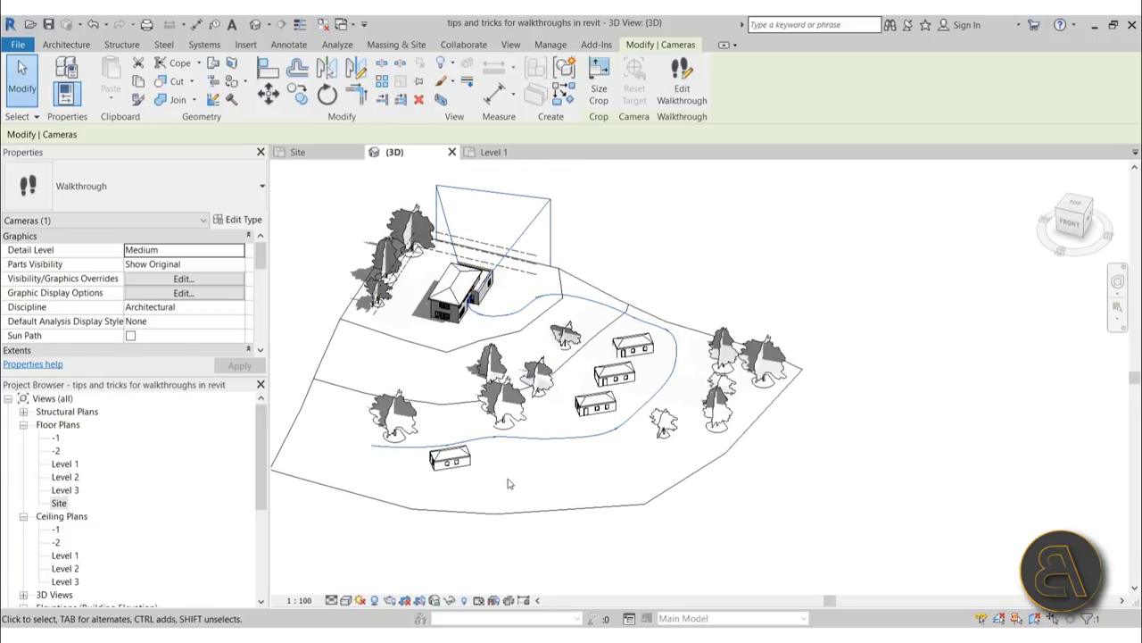
# Step: Start editing the walkthrough in the 3D view and examine its key frames and the camera's target point
pyautogui.click(683, 82)
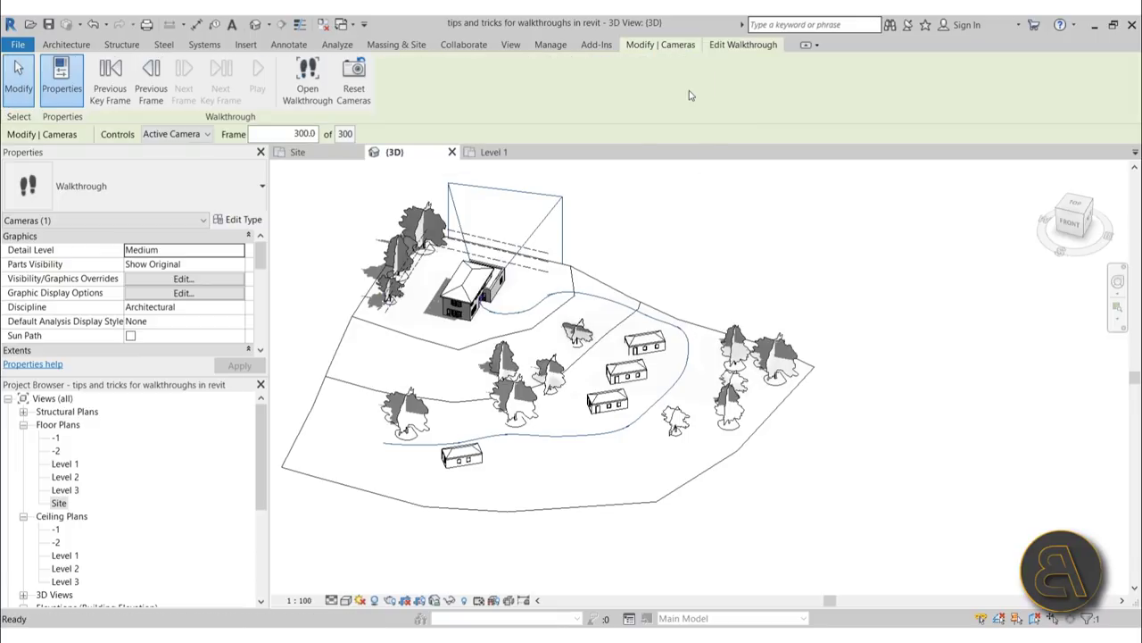
pyautogui.scroll(5, 436, 448)
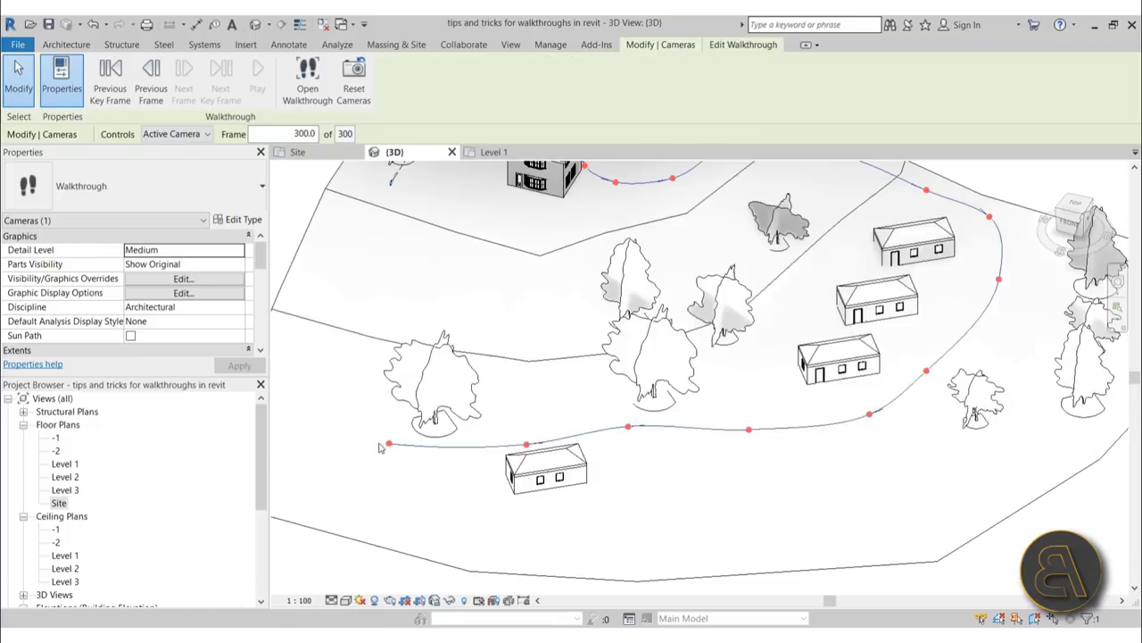
pyautogui.scroll(-4, 510, 326)
pyautogui.moveTo(510, 327); pyautogui.dragTo(476, 374, button='middle')
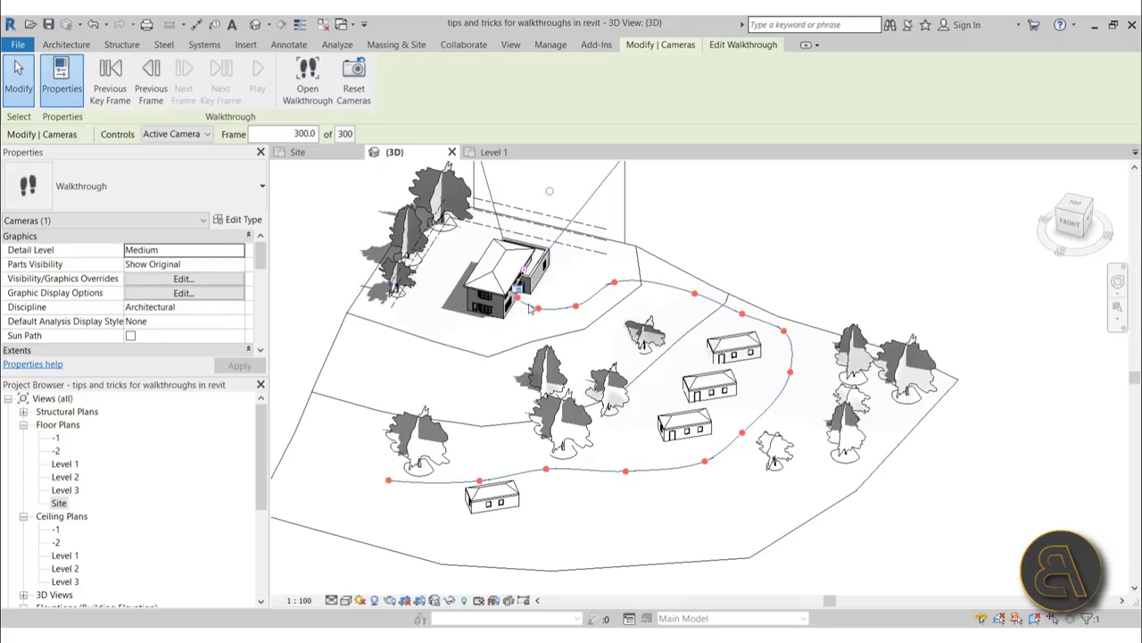
pyautogui.scroll(3, 521, 301)
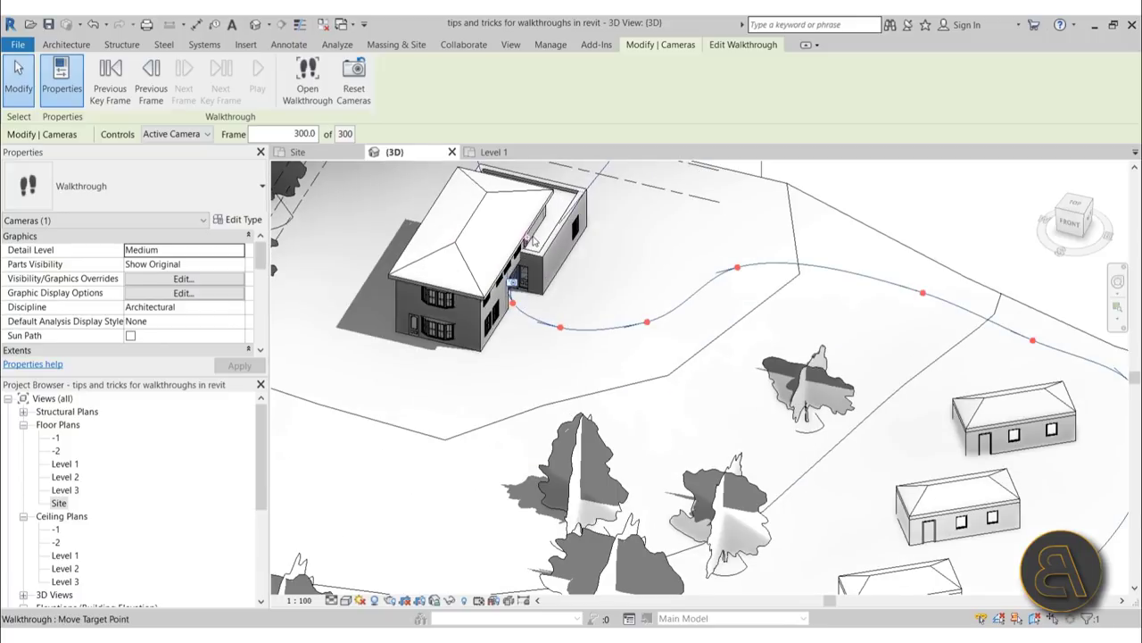
pyautogui.scroll(-3, 559, 252)
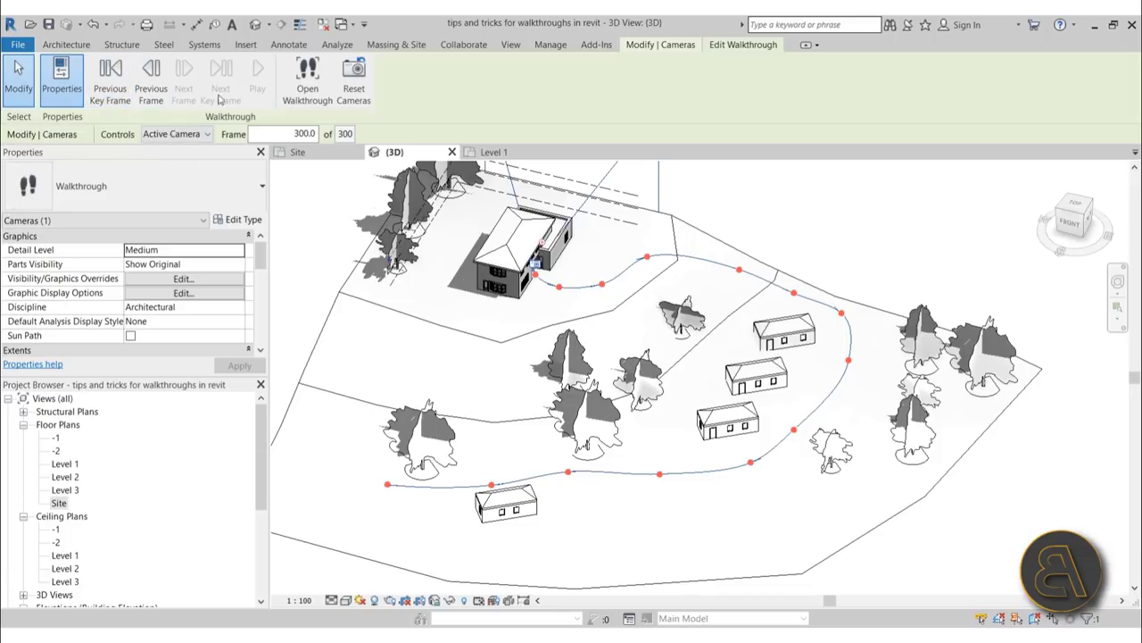
# Step: Step the walkthrough camera back through the key frames to the first one, at frame 1
pyautogui.click(107, 105)
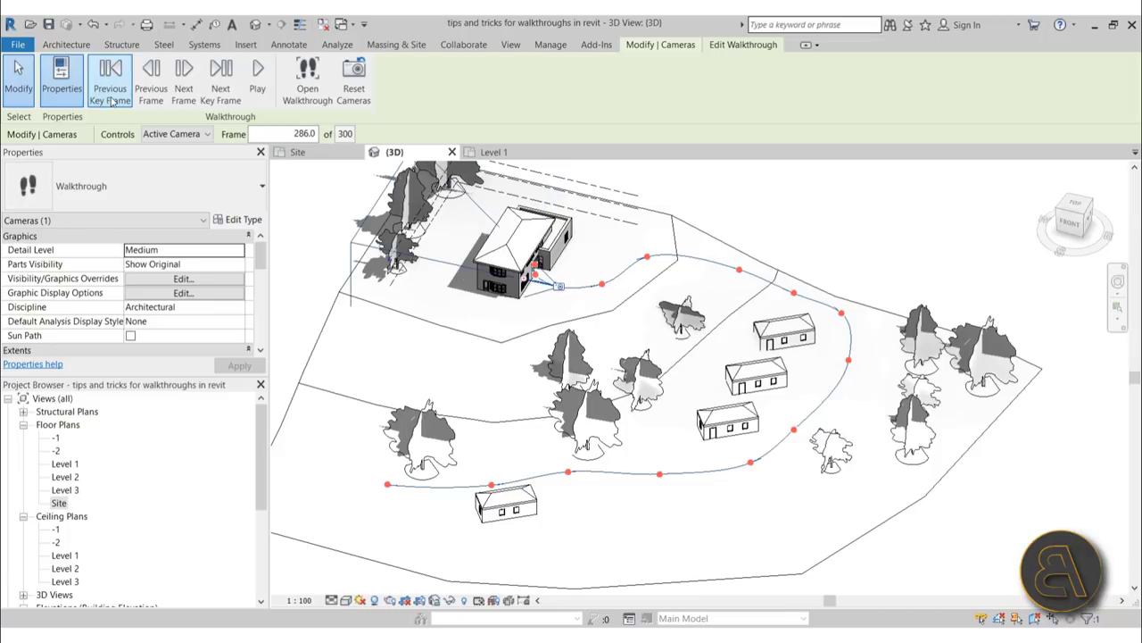
pyautogui.click(110, 101)
pyautogui.click(110, 101)
pyautogui.click(110, 100)
pyautogui.click(110, 100)
pyautogui.click(110, 101)
pyautogui.click(110, 101)
pyautogui.click(110, 101)
pyautogui.click(110, 101)
pyautogui.click(110, 100)
pyautogui.click(109, 101)
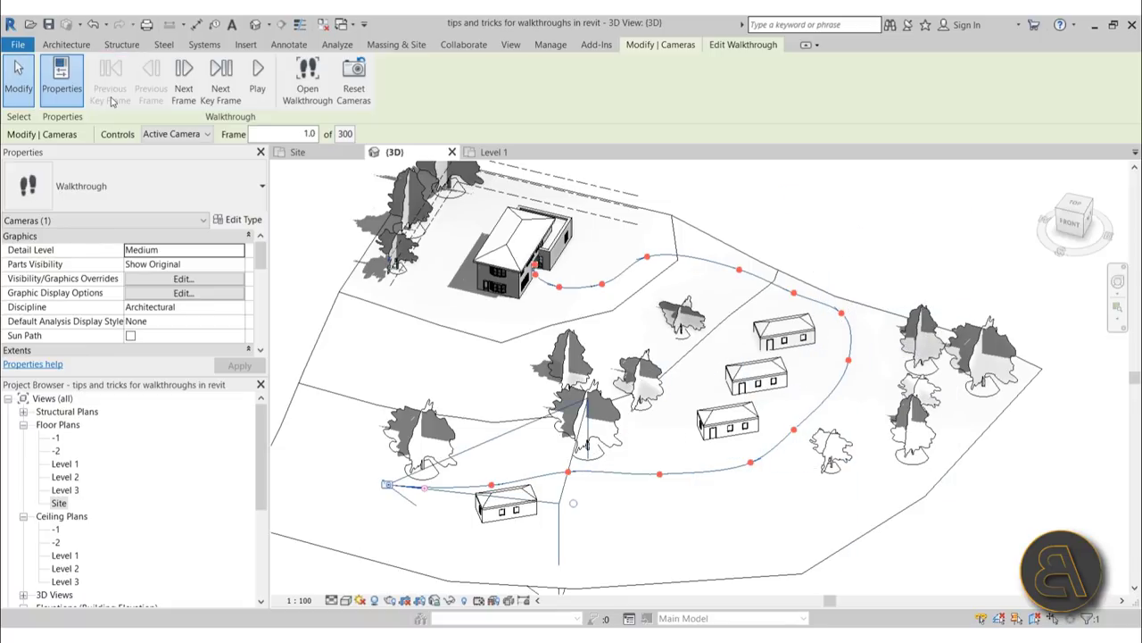
pyautogui.click(220, 94)
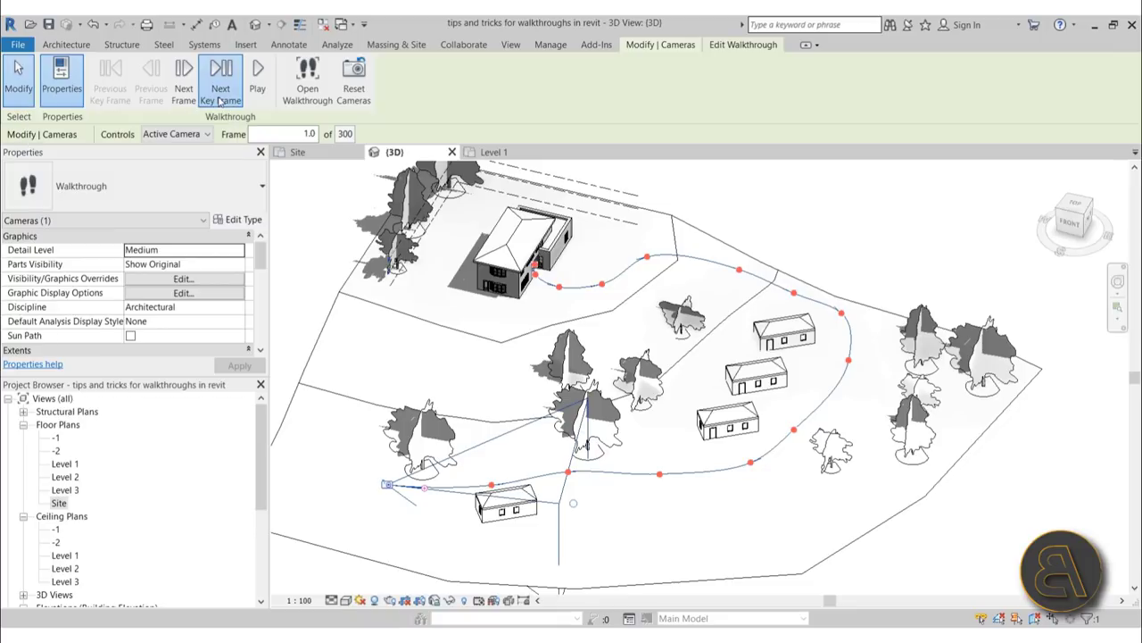
pyautogui.click(110, 93)
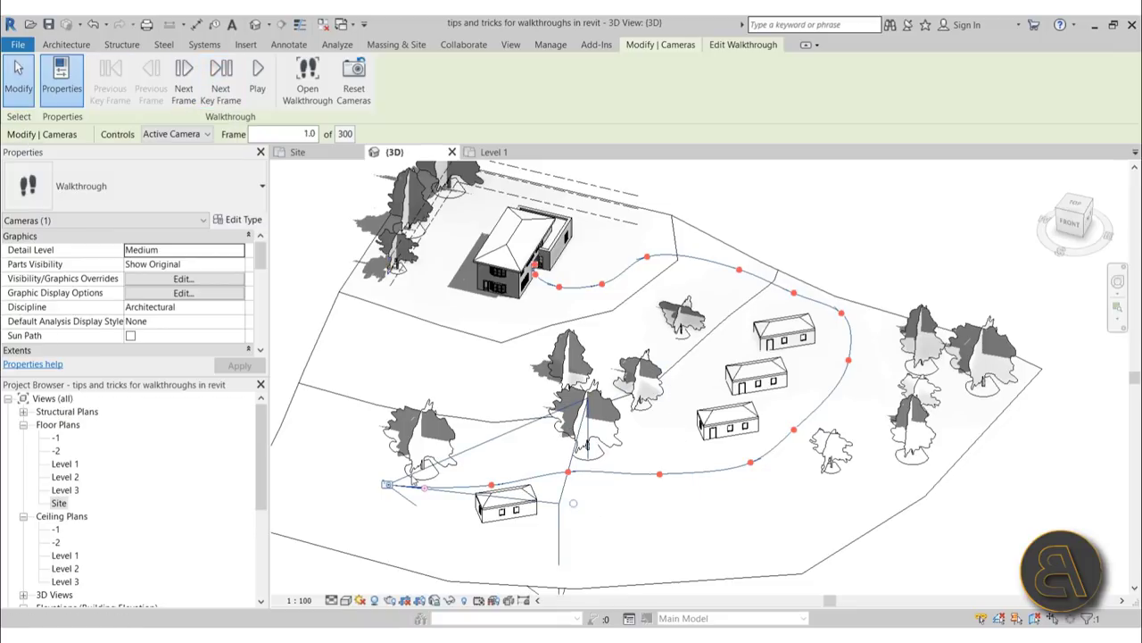
# Step: Open the Walkthrough 1 view from the project's walkthroughs
pyautogui.scroll(-5, 158, 461)
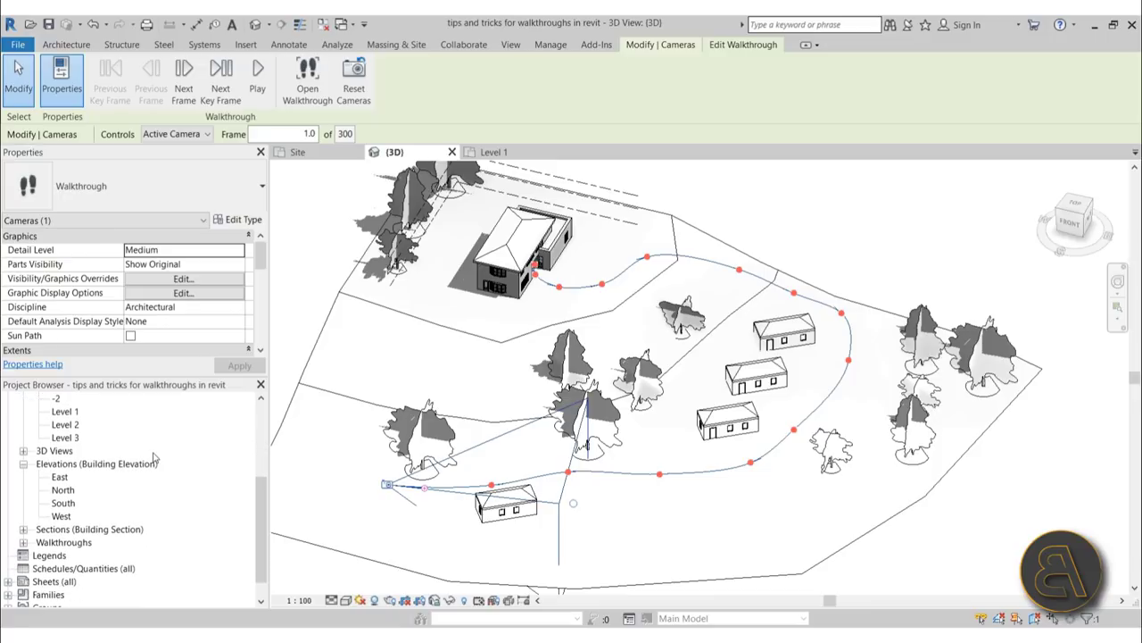
pyautogui.scroll(-1, 149, 461)
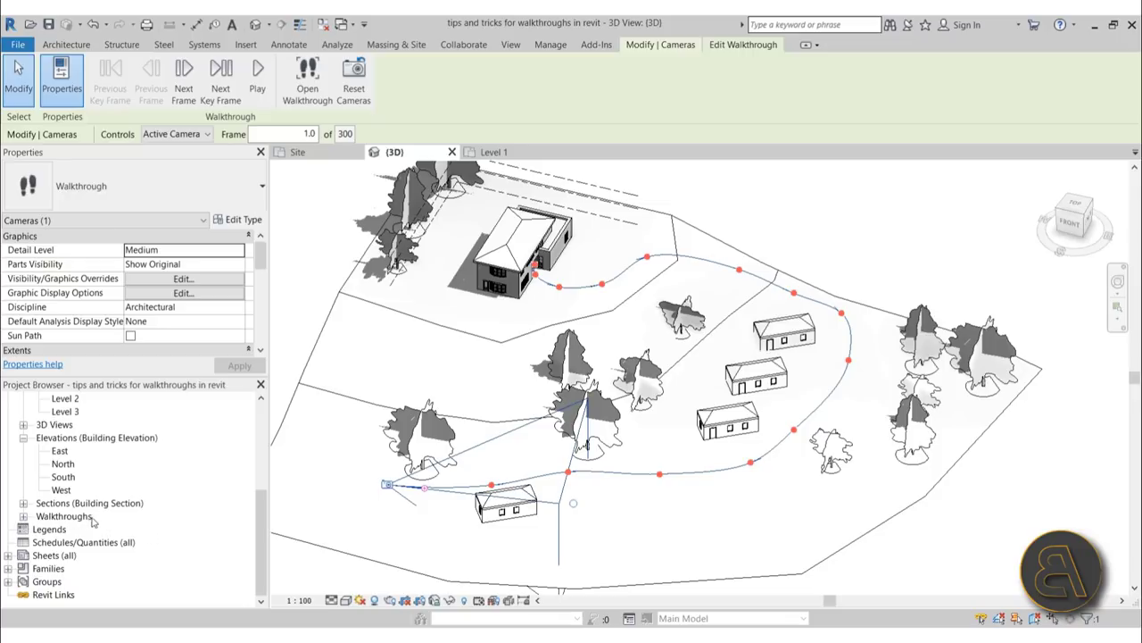
pyautogui.click(23, 516)
pyautogui.doubleClick(81, 529)
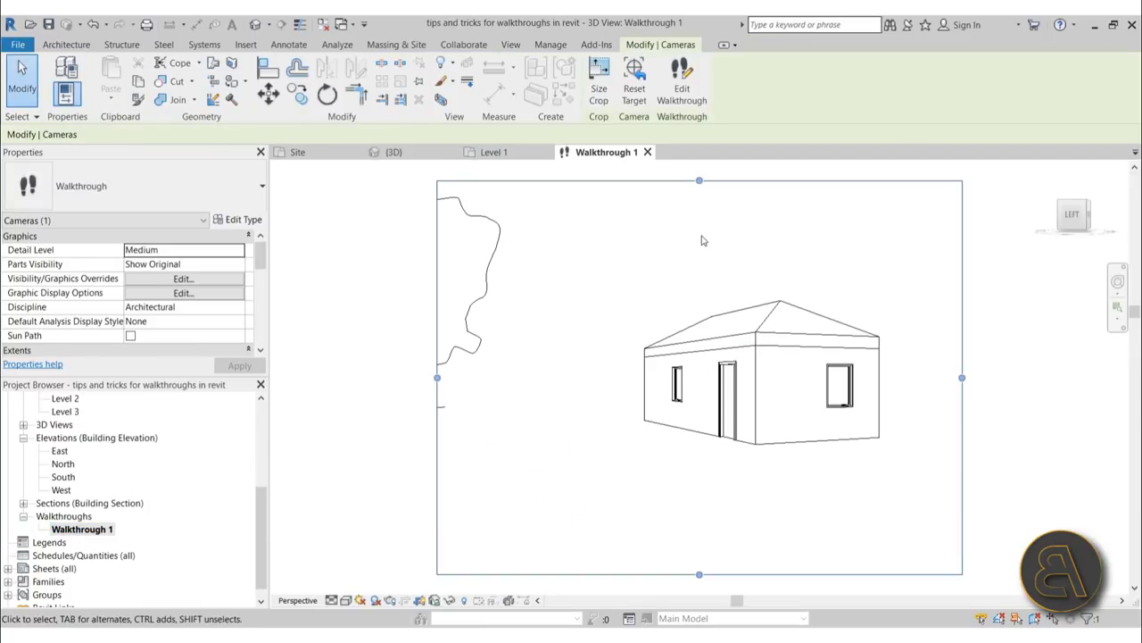
# Step: Start editing the walkthrough in its camera view, play it as a preview, and stop the playback partway
pyautogui.click(683, 94)
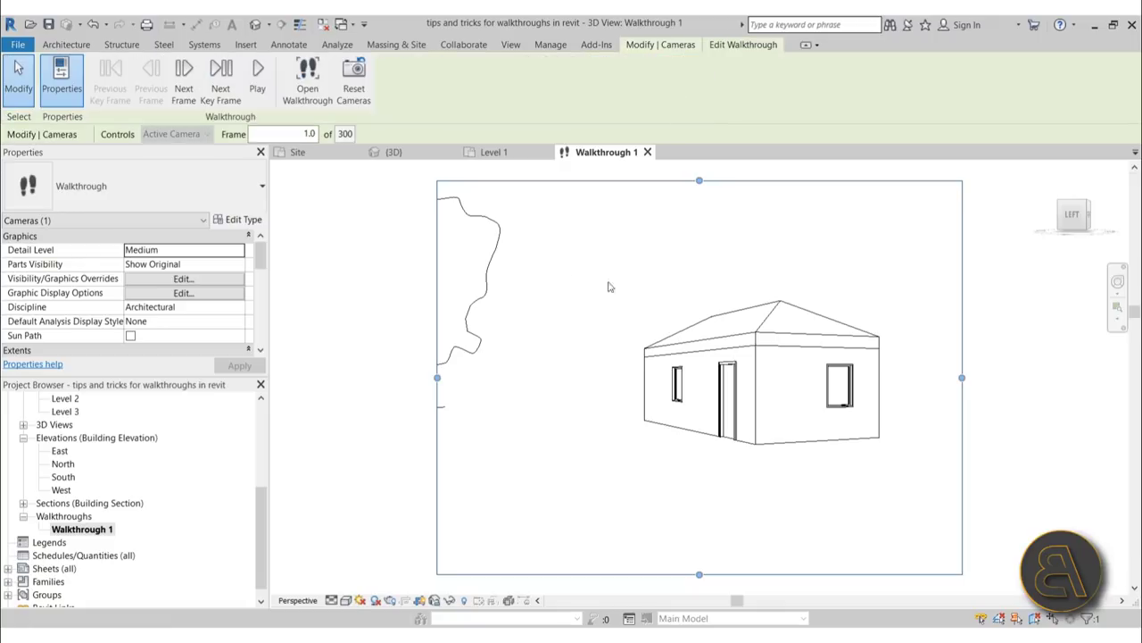
pyautogui.click(258, 94)
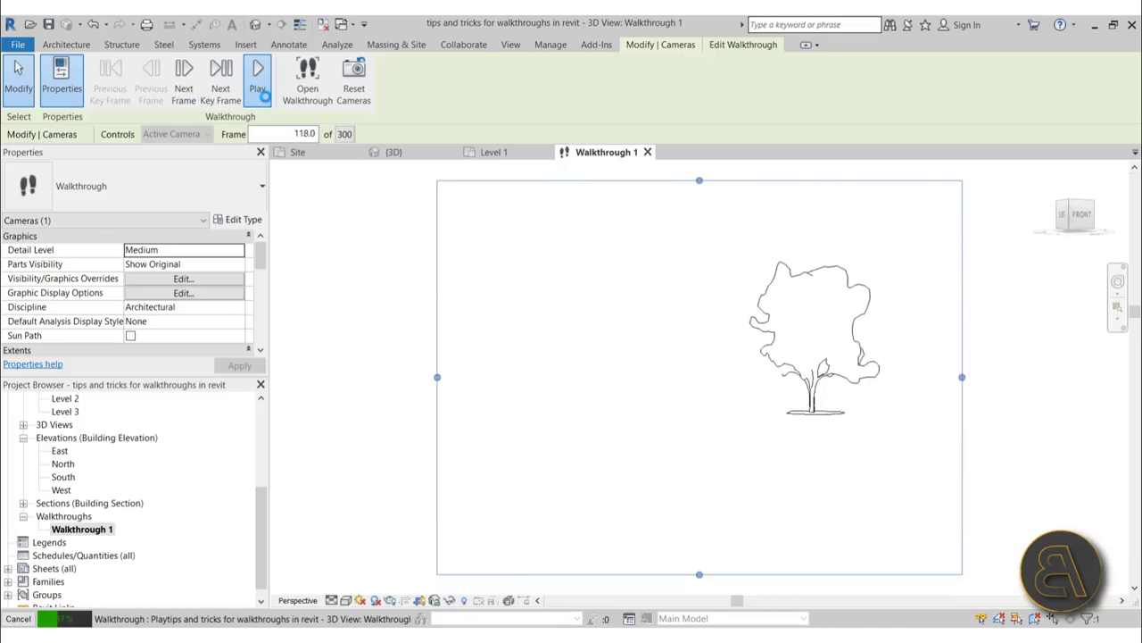
pyautogui.click(265, 101)
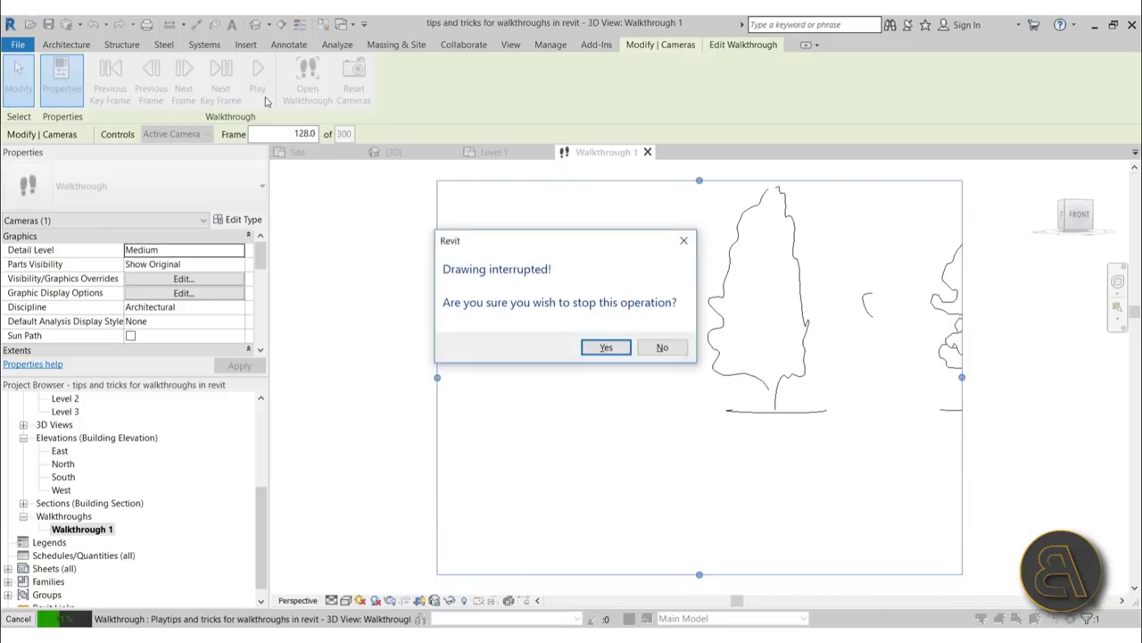
pyautogui.click(608, 348)
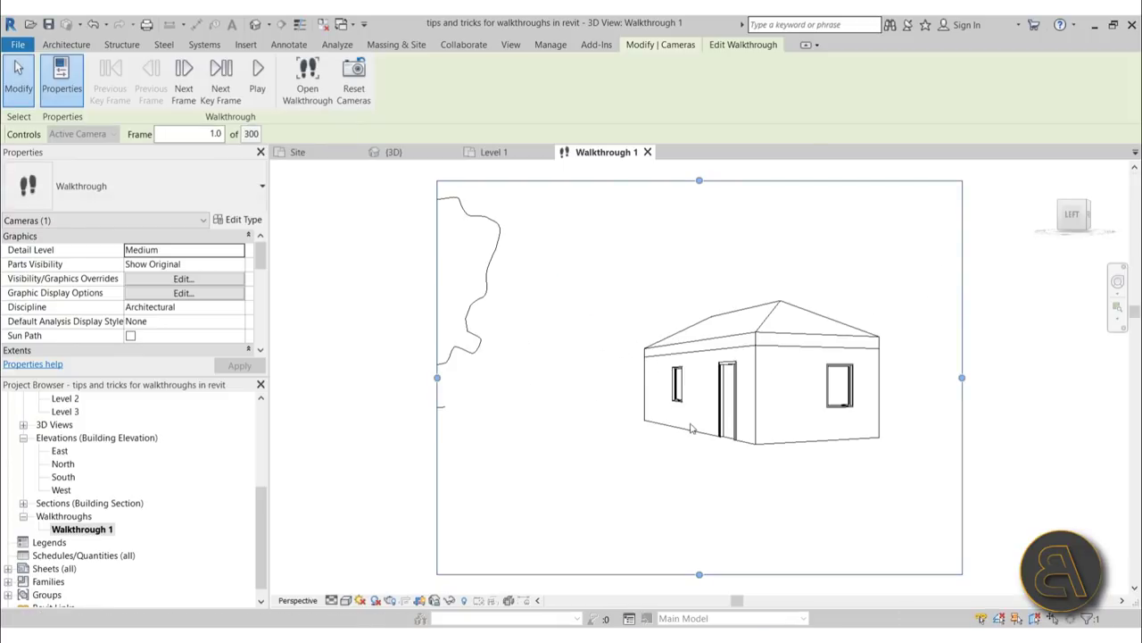
# Step: Deactivate far clipping for the walkthrough view and apply the change
pyautogui.scroll(-4, 214, 307)
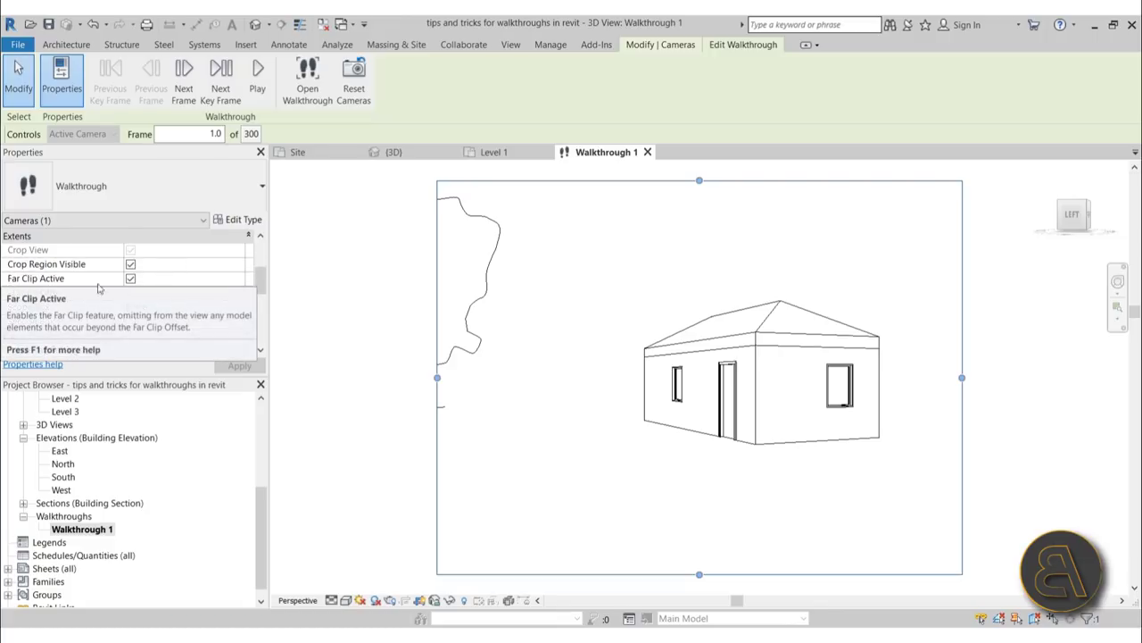
pyautogui.click(131, 279)
pyautogui.click(249, 369)
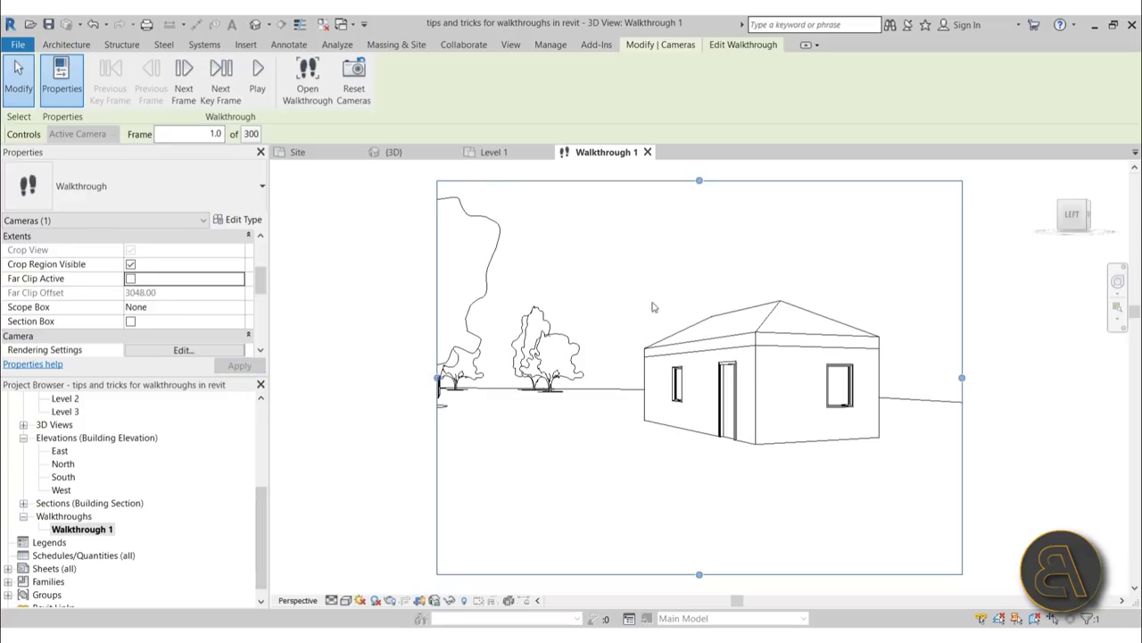
# Step: Widen the walkthrough's crop region on both the left and right sides, and play the walkthrough again
pyautogui.moveTo(436, 379); pyautogui.dragTo(377, 377)
pyautogui.moveTo(963, 379); pyautogui.dragTo(1001, 378)
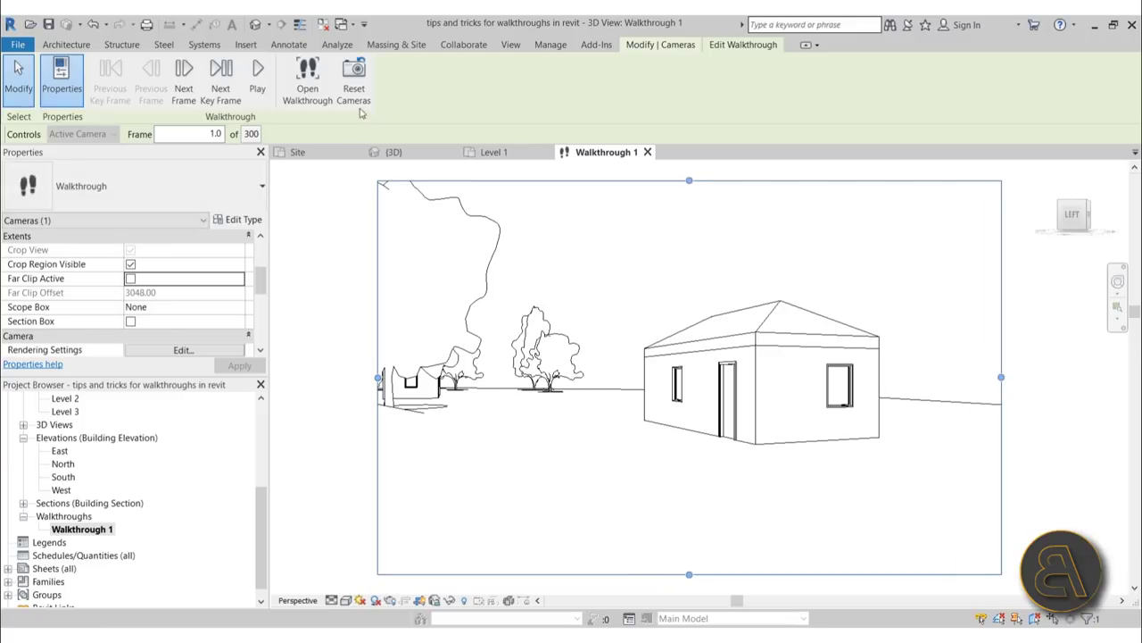
pyautogui.click(257, 77)
# Step: Tile the Walkthrough 1 view beside the 3D view with about equal widths, and frame the first camera in the 3D view
pyautogui.moveTo(602, 156); pyautogui.dragTo(1134, 307)
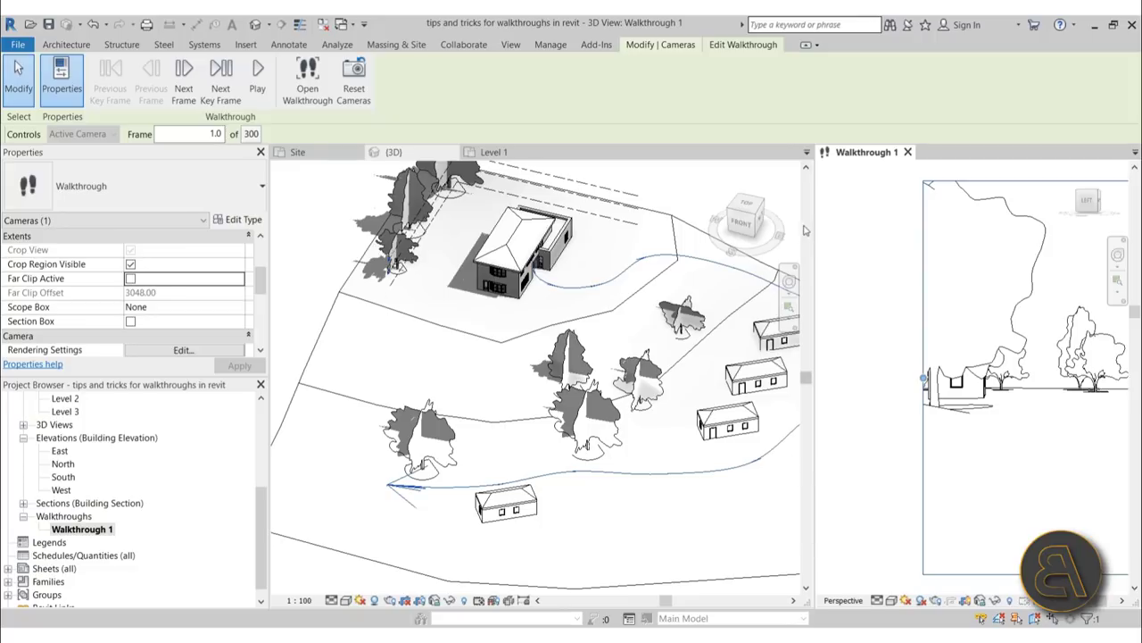
pyautogui.moveTo(814, 243); pyautogui.dragTo(675, 243)
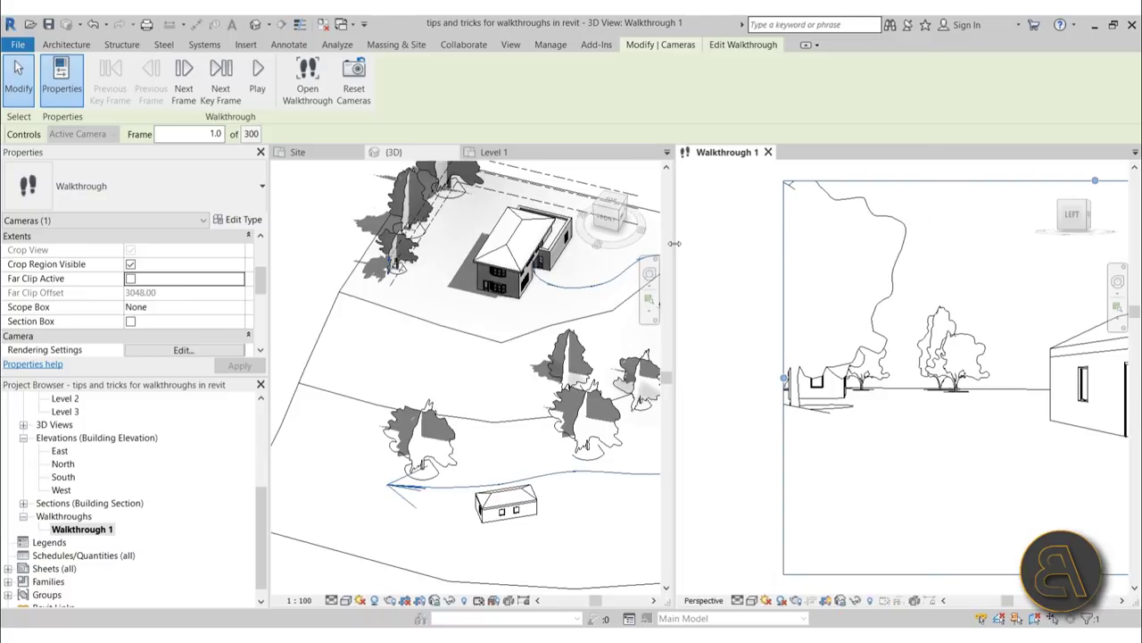
pyautogui.moveTo(809, 290); pyautogui.dragTo(883, 332, button='middle')
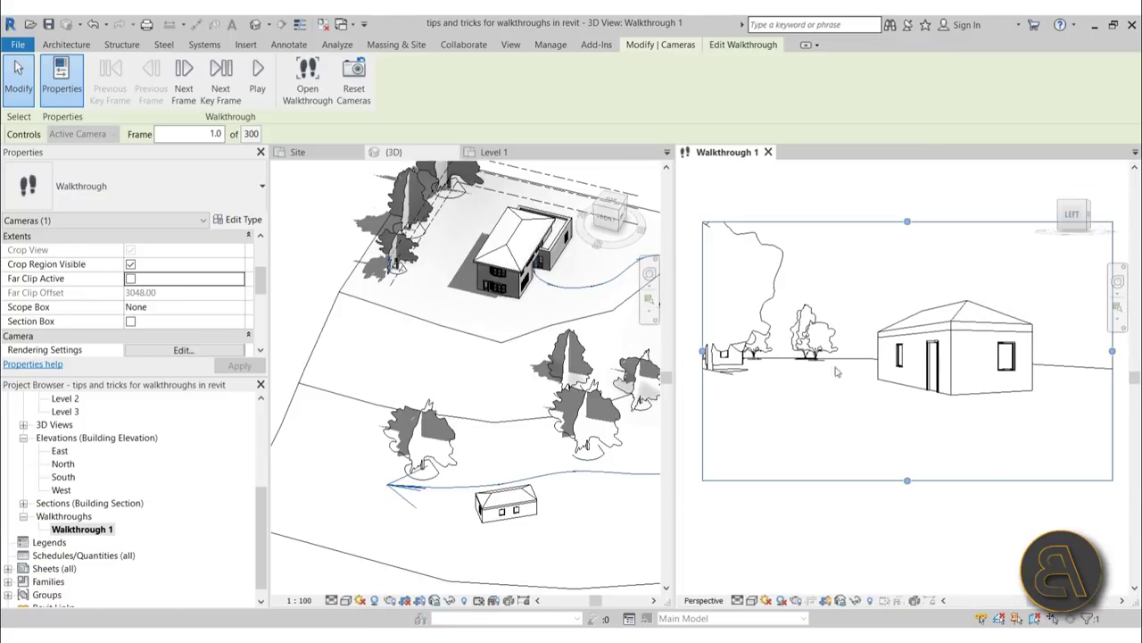
pyautogui.click(473, 362)
pyautogui.moveTo(589, 460); pyautogui.dragTo(625, 420, button='middle')
pyautogui.scroll(-2, 503, 455)
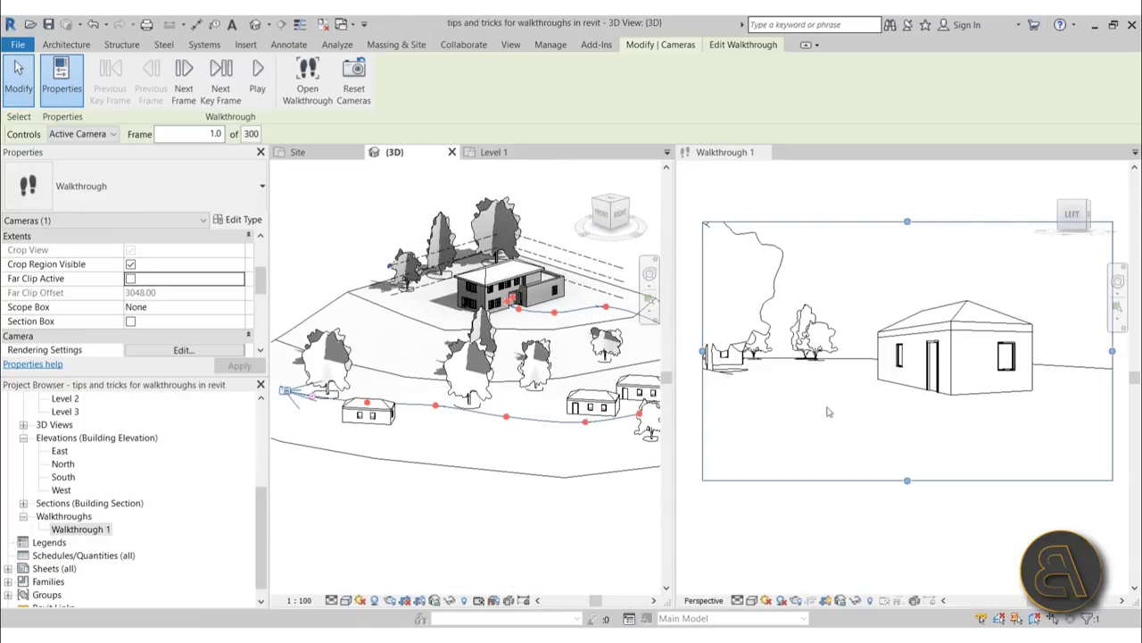
pyautogui.scroll(4, 401, 479)
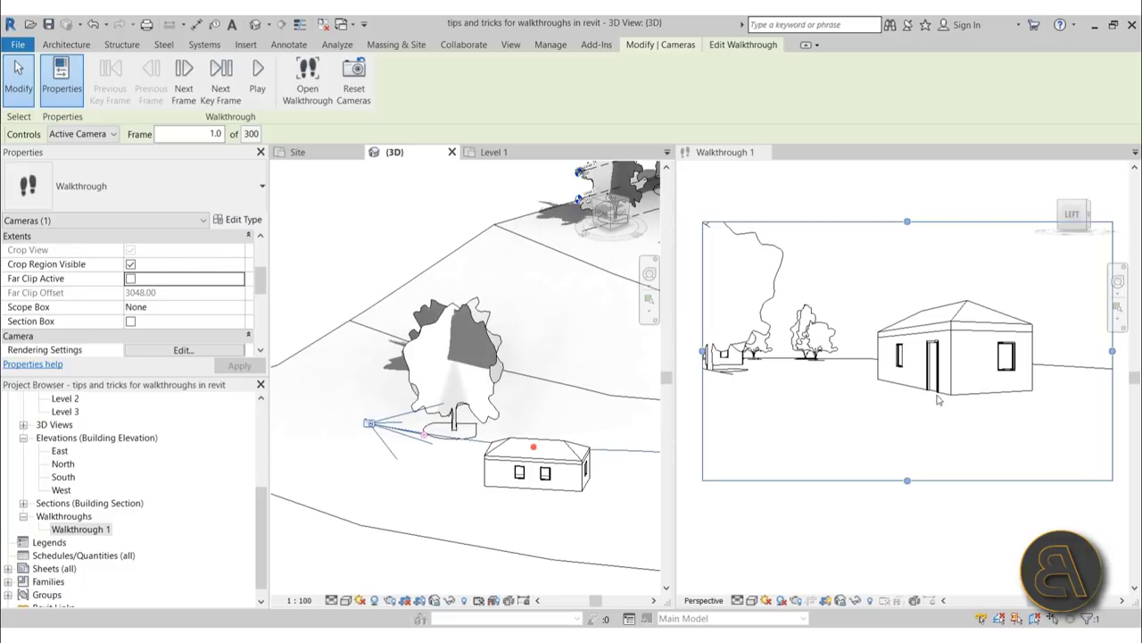
# Step: Advance the active camera two key frames, to the third key frame just beyond the single small building
pyautogui.click(219, 99)
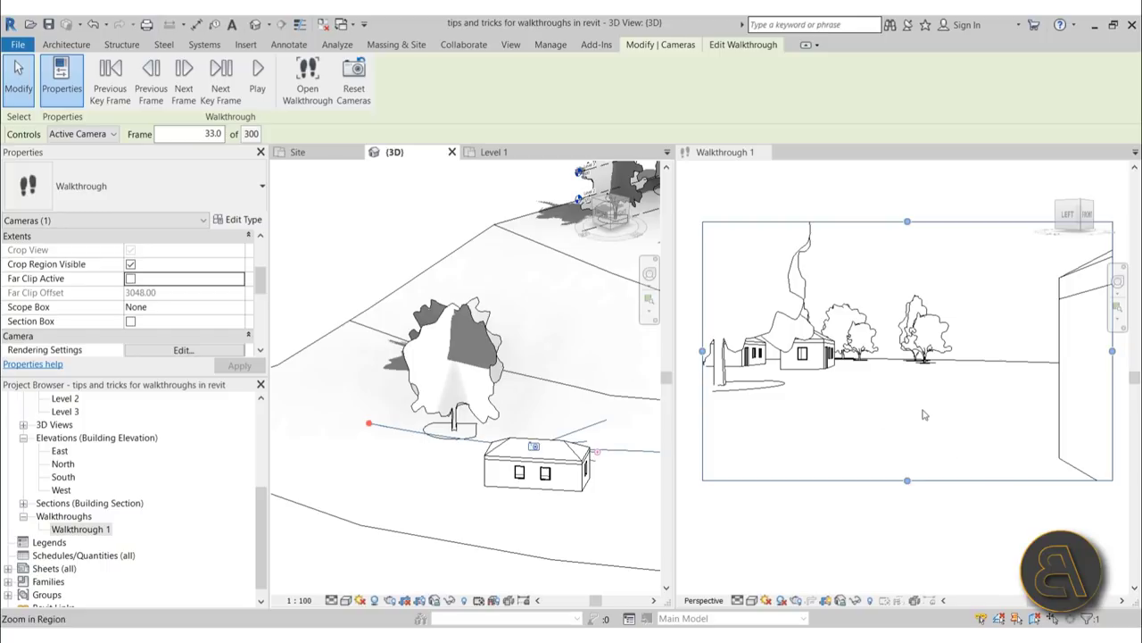
pyautogui.scroll(-3, 368, 404)
pyautogui.moveTo(540, 458); pyautogui.dragTo(507, 390, button='middle')
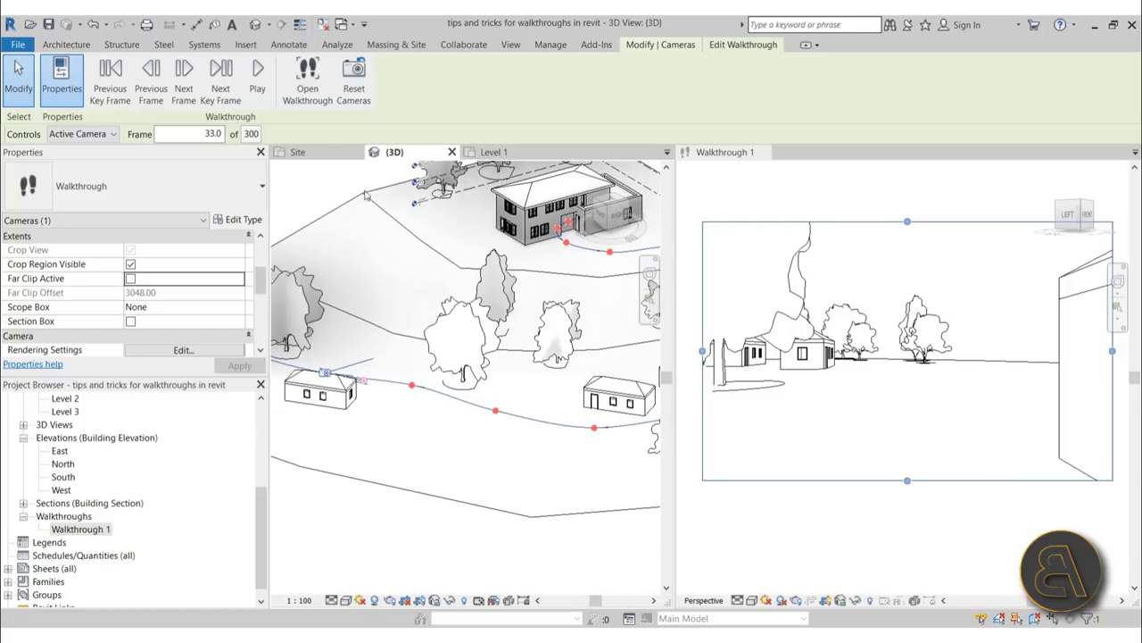
pyautogui.click(230, 100)
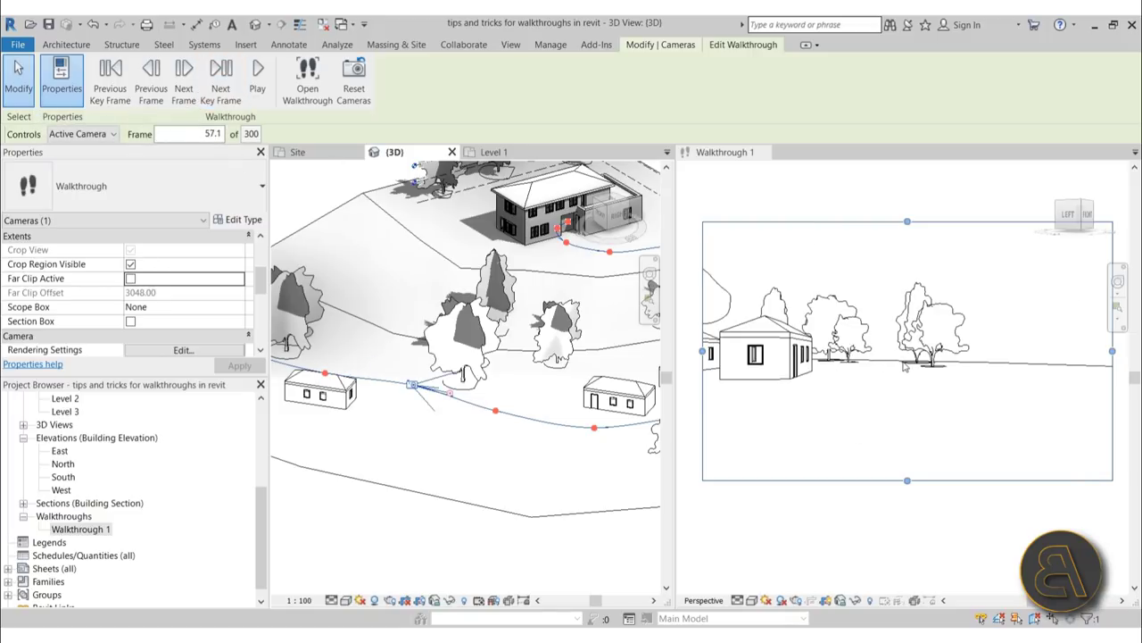
# Step: Turn the third key frame's camera toward the row of small houses by moving its target point inward from the path
pyautogui.keyDown('shift'); pyautogui.moveTo(427, 452); pyautogui.dragTo(568, 436, button='middle'); pyautogui.keyUp('shift')
pyautogui.scroll(5, 518, 441)
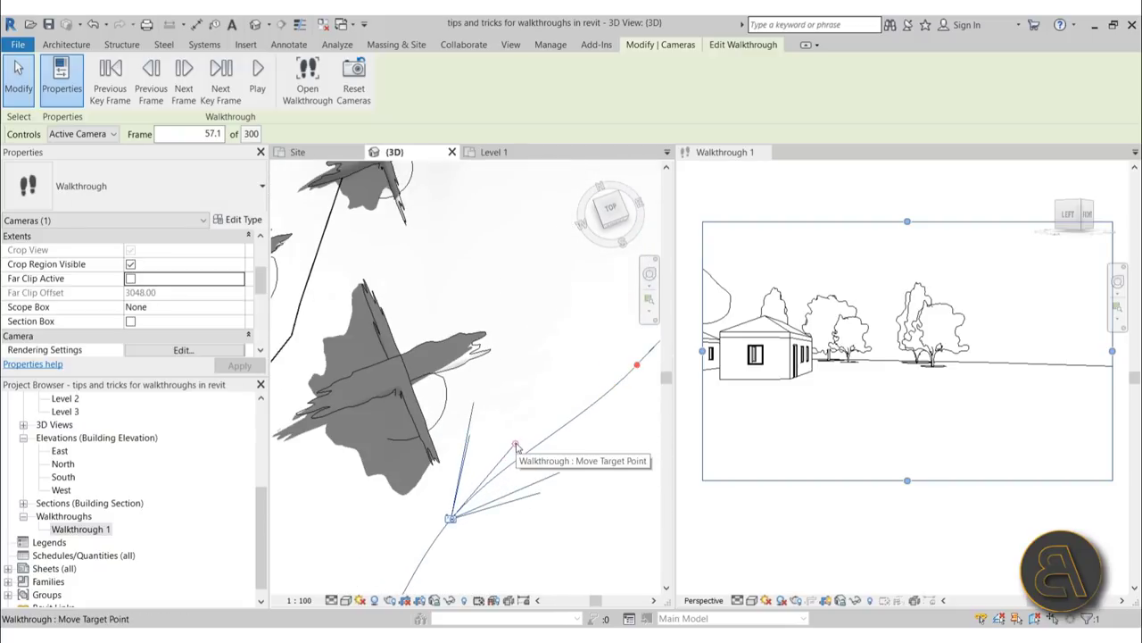
pyautogui.moveTo(516, 446); pyautogui.dragTo(487, 433)
pyautogui.scroll(-5, 439, 389)
pyautogui.keyDown('shift'); pyautogui.moveTo(439, 389); pyautogui.dragTo(453, 350, button='middle'); pyautogui.keyUp('shift')
pyautogui.scroll(2, 408, 356)
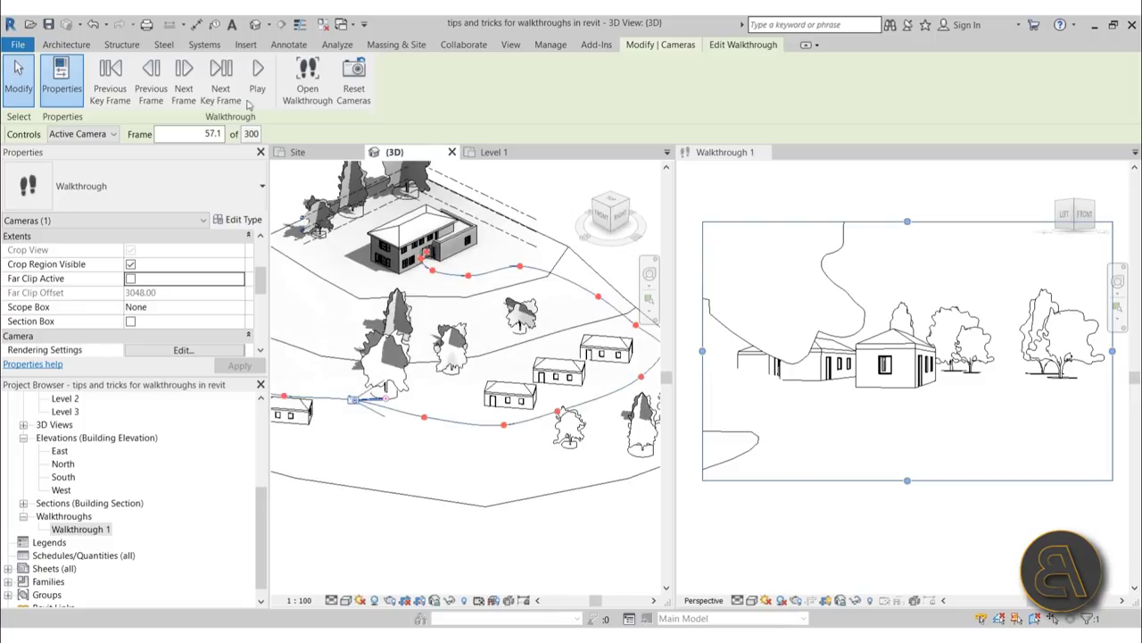
# Step: Advance the camera to the fourth key frame and aim its target point at the nearest small house
pyautogui.click(229, 103)
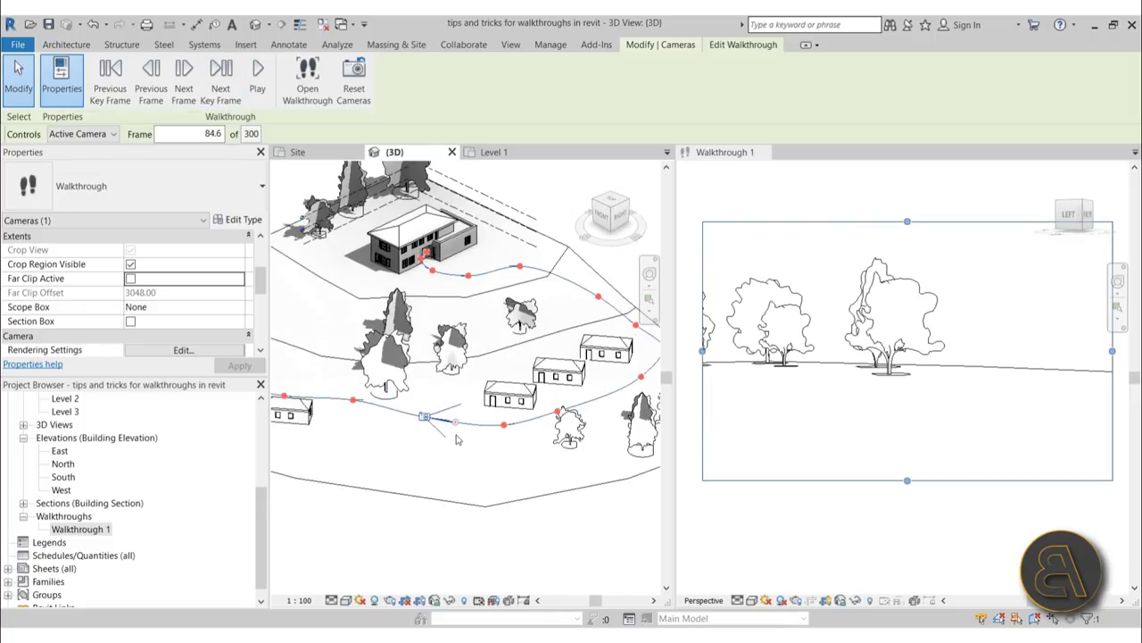
pyautogui.keyDown('shift'); pyautogui.moveTo(458, 438); pyautogui.dragTo(486, 464, button='middle'); pyautogui.keyUp('shift')
pyautogui.scroll(4, 513, 491)
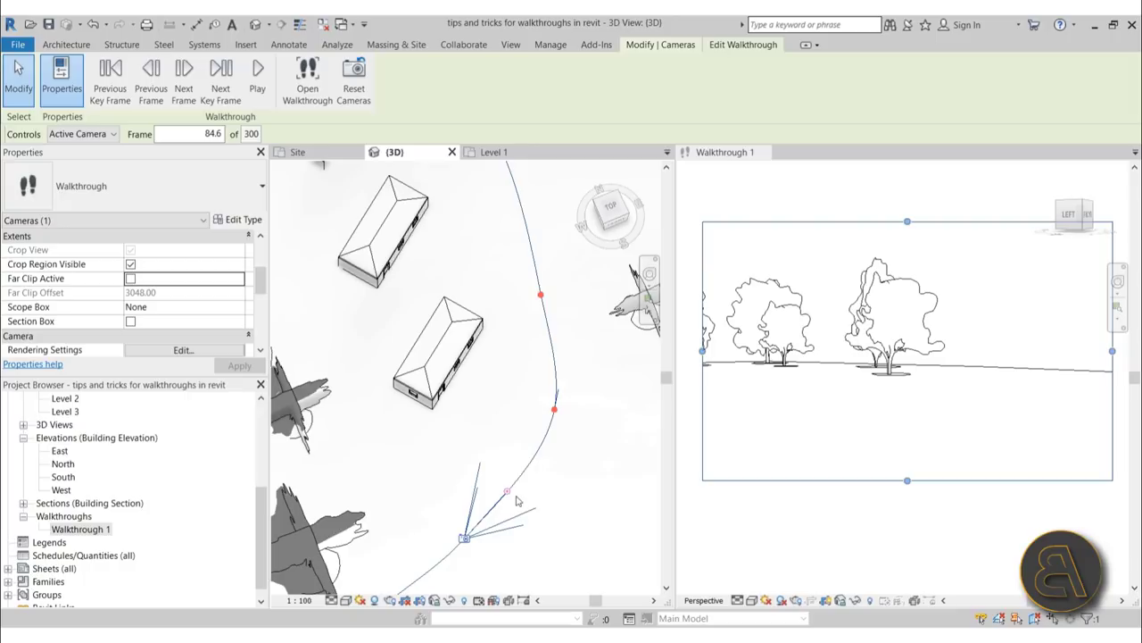
pyautogui.moveTo(509, 496); pyautogui.dragTo(437, 473)
pyautogui.moveTo(437, 473)
pyautogui.keyDown('shift'); pyautogui.mouseDown(button='middle')
pyautogui.moveTo(479, 472)
pyautogui.moveTo(574, 521)
pyautogui.moveTo(424, 457)
pyautogui.mouseUp(button='middle'); pyautogui.keyUp('shift')
pyautogui.moveTo(428, 454); pyautogui.dragTo(426, 455)
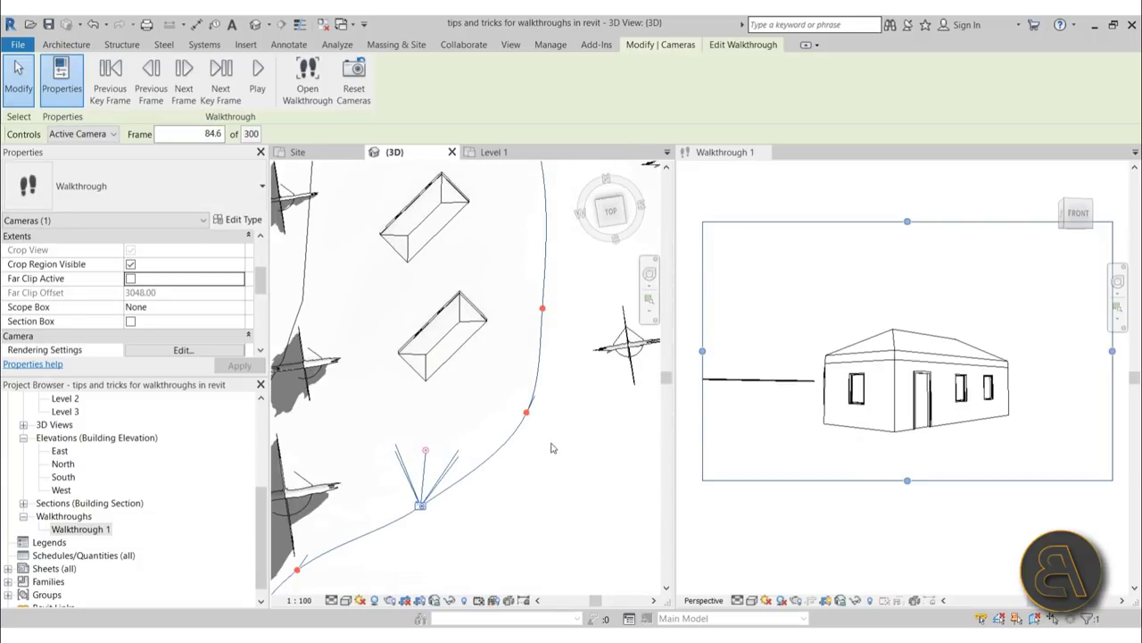
# Step: Advance the camera to the fifth key frame, in front of the first small house, and turn its target toward the houses
pyautogui.click(220, 76)
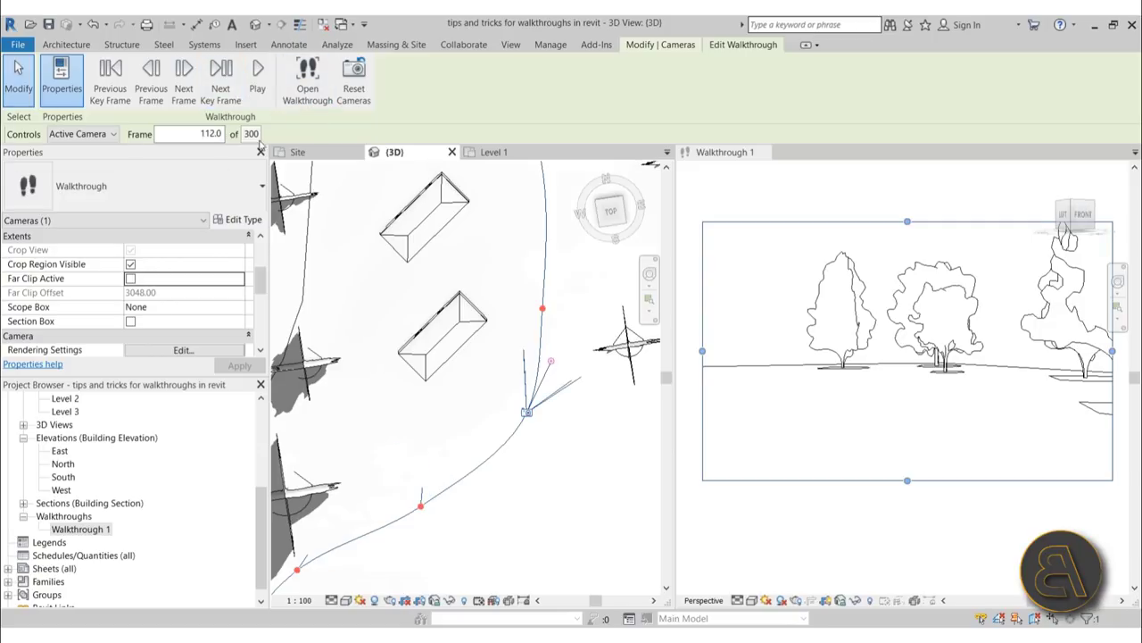
pyautogui.keyDown('shift'); pyautogui.moveTo(581, 434); pyautogui.dragTo(512, 476, button='middle'); pyautogui.keyUp('shift')
pyautogui.moveTo(515, 486); pyautogui.dragTo(482, 480)
pyautogui.keyDown('shift'); pyautogui.moveTo(478, 413); pyautogui.dragTo(426, 486, button='middle'); pyautogui.keyUp('shift')
pyautogui.scroll(2, 481, 423)
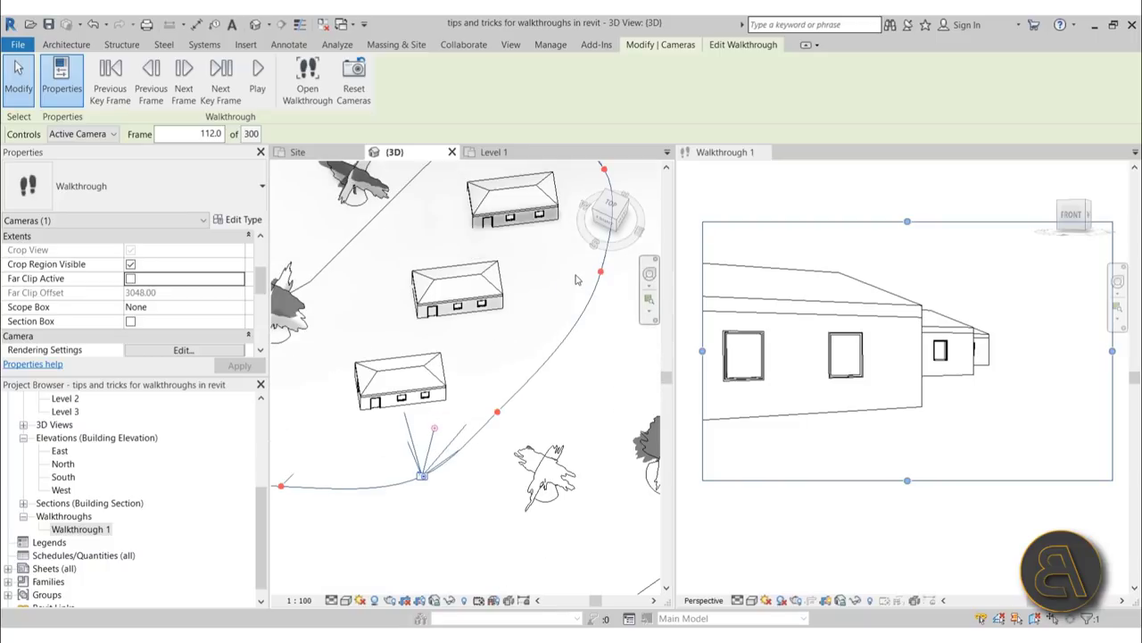
# Step: Set the walkthrough controls to Path and move the sixth key frame slightly away from the small houses
pyautogui.click(78, 136)
pyautogui.click(61, 161)
pyautogui.moveTo(497, 413); pyautogui.dragTo(509, 417)
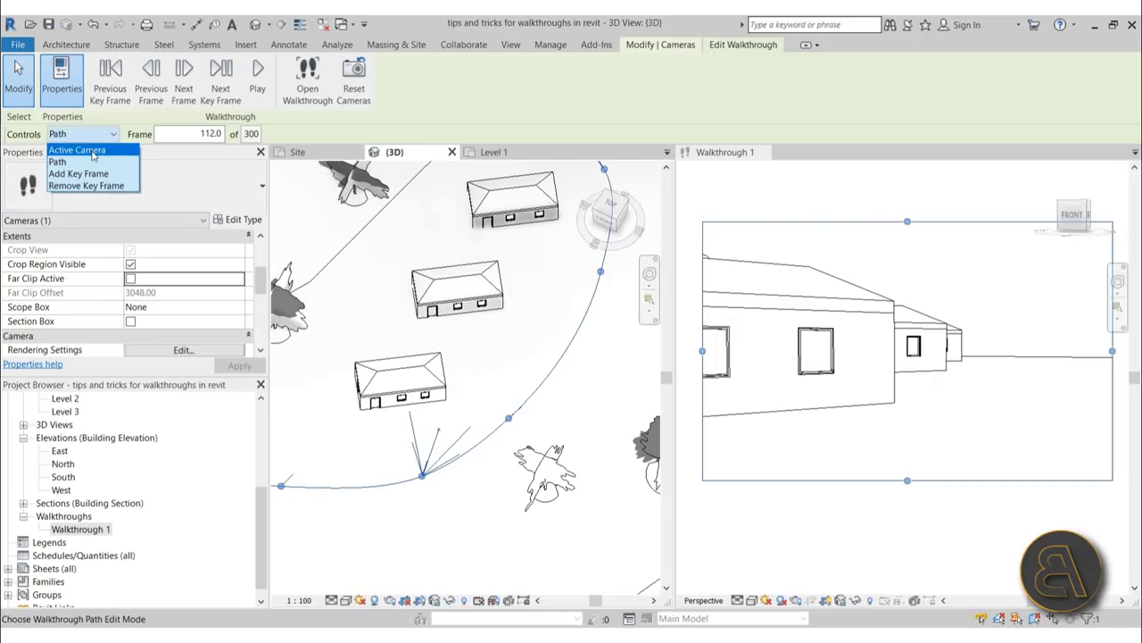
# Step: Switch the controls back to Active Camera, advance to the sixth key frame, and aim its camera at the small houses
pyautogui.click(81, 150)
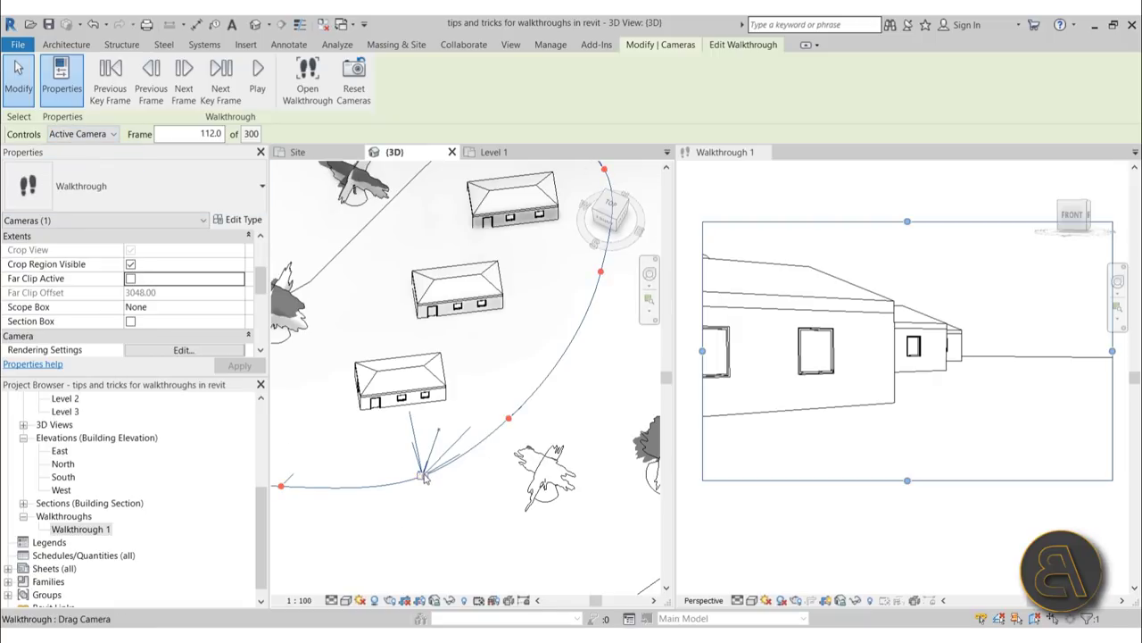
pyautogui.moveTo(426, 478); pyautogui.dragTo(424, 476)
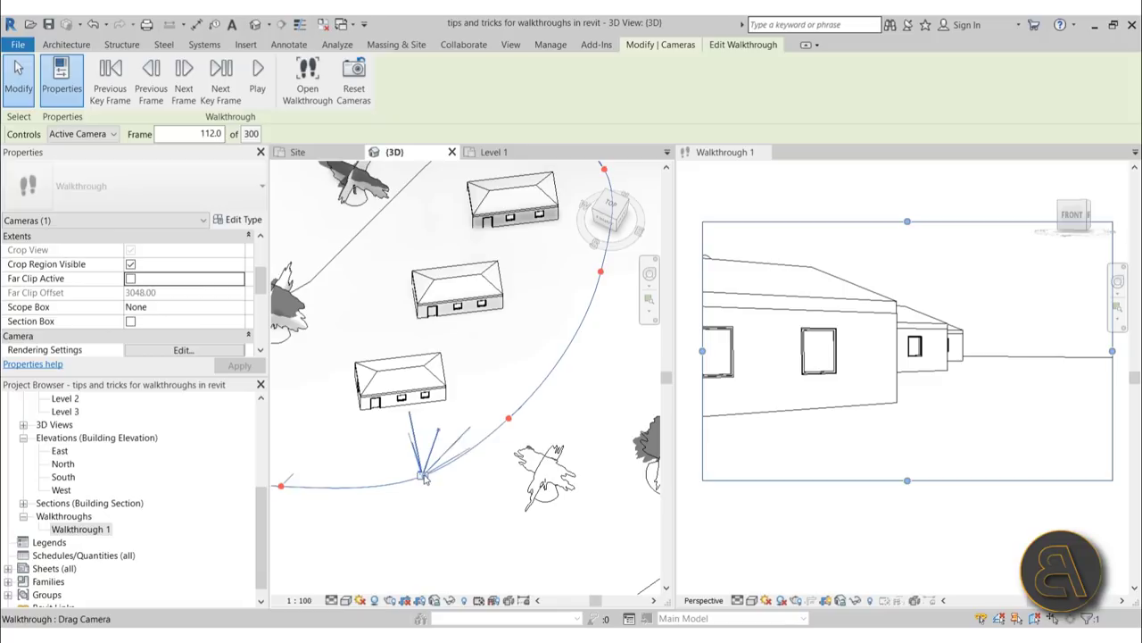
pyautogui.click(221, 76)
pyautogui.moveTo(550, 388); pyautogui.dragTo(497, 374)
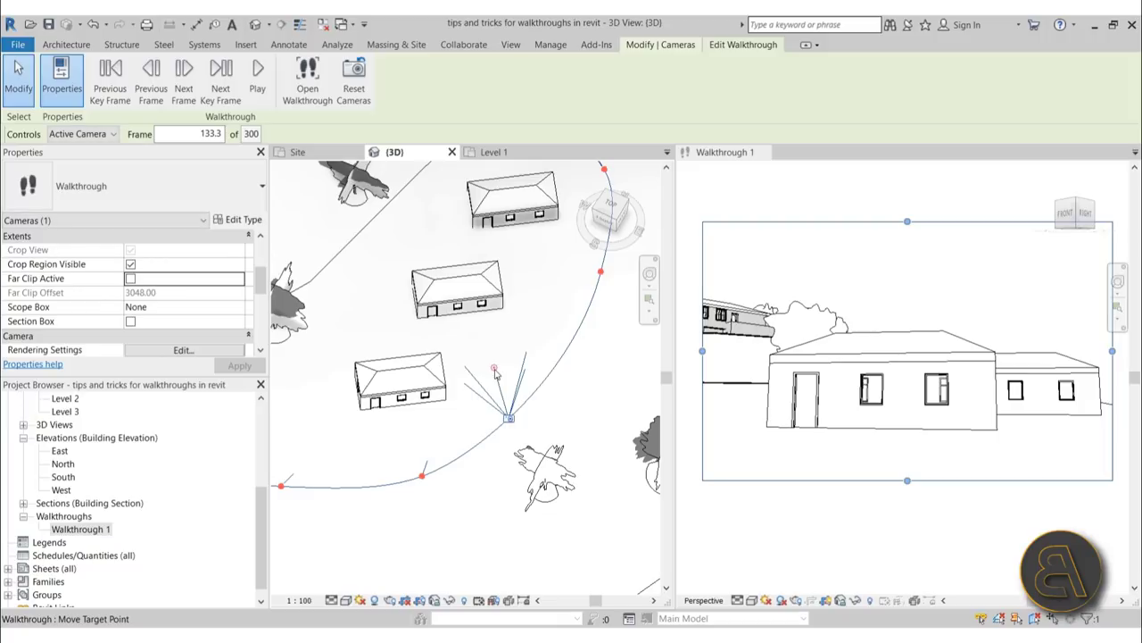
# Step: Advance to the seventh key frame, near the third small house, and turn its camera toward that house
pyautogui.click(223, 96)
pyautogui.keyDown('shift'); pyautogui.moveTo(393, 447); pyautogui.dragTo(400, 500, button='middle'); pyautogui.keyUp('shift')
pyautogui.scroll(2, 401, 512)
pyautogui.scroll(-4, 393, 507)
pyautogui.scroll(2, 949, 369)
pyautogui.scroll(-1, 949, 368)
pyautogui.click(853, 382)
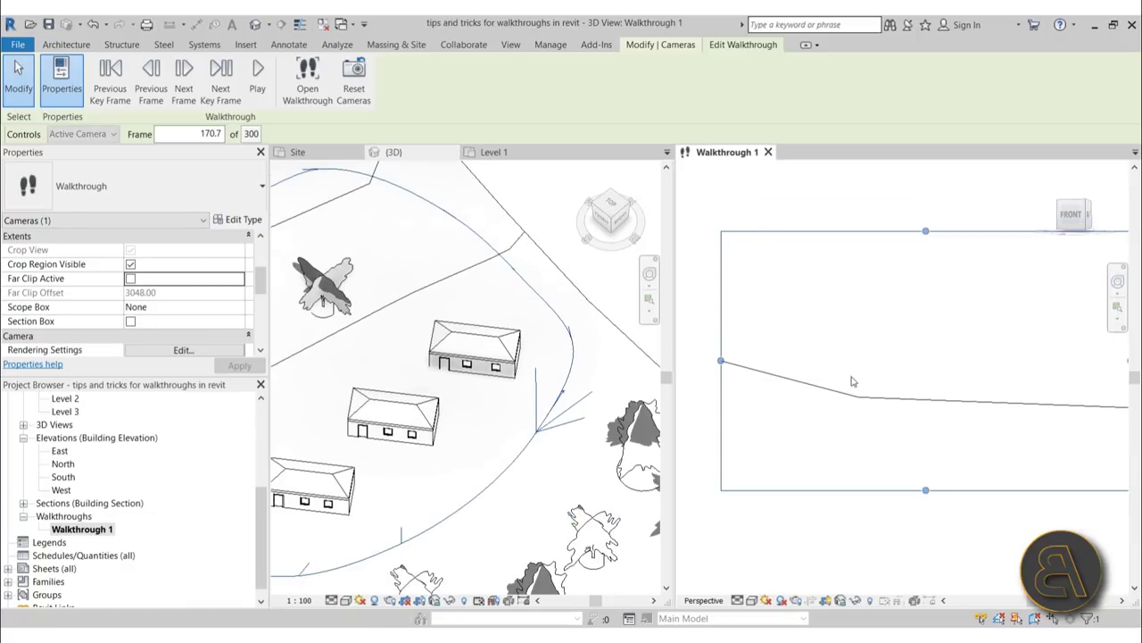
pyautogui.click(537, 433)
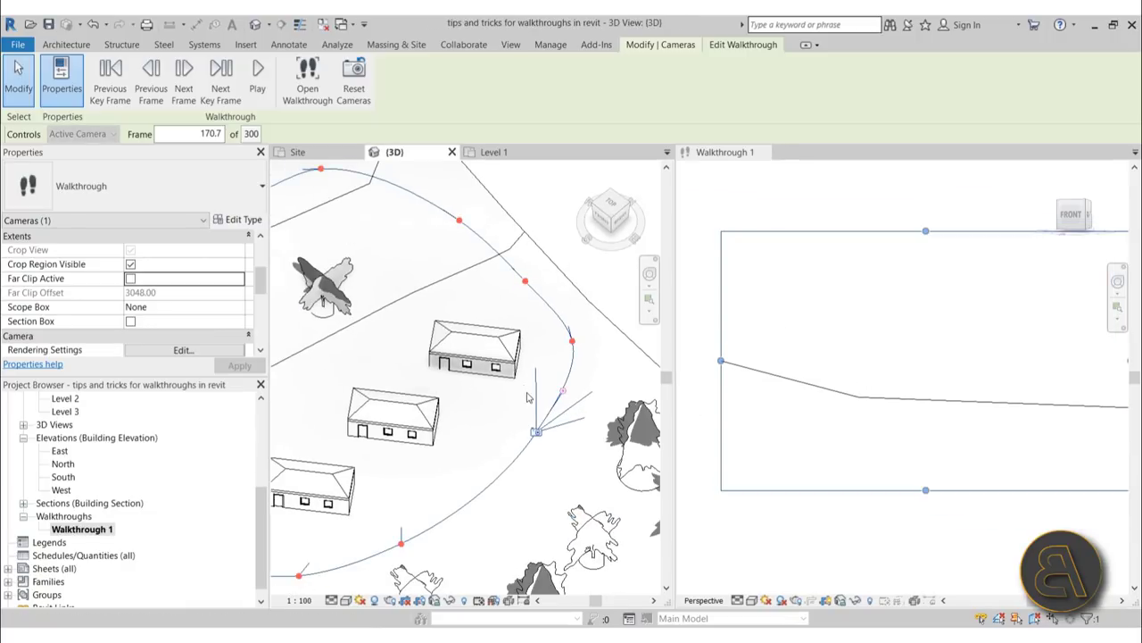
pyautogui.moveTo(563, 396); pyautogui.dragTo(512, 391)
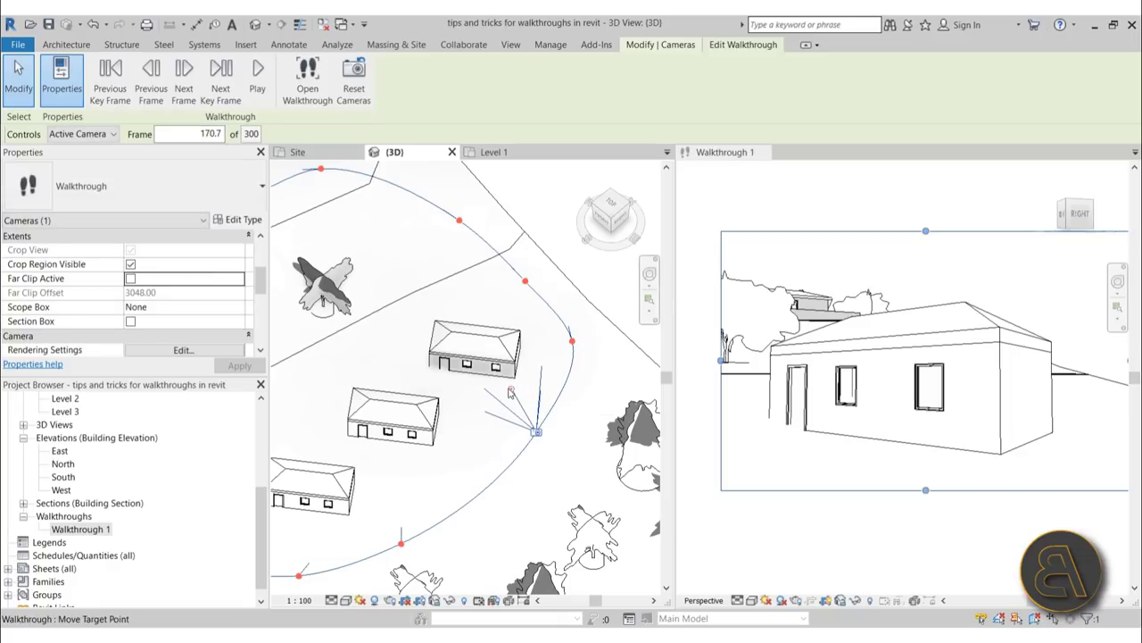
# Step: Advance to the eighth key frame, at the corner of the third small house, and turn its camera toward the main house
pyautogui.click(221, 79)
pyautogui.scroll(1, 533, 397)
pyautogui.moveTo(532, 397); pyautogui.dragTo(490, 466, button='middle')
pyautogui.moveTo(490, 466); pyautogui.dragTo(453, 482)
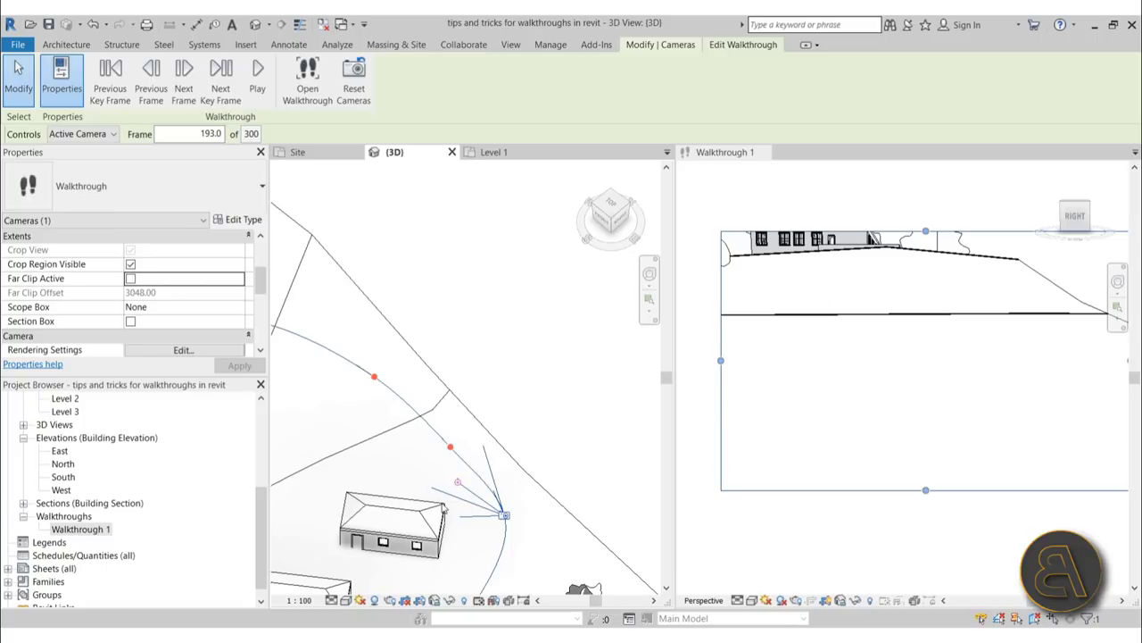
# Step: Raise the eighth key frame's target point in a side view so the camera tilts up toward the main house
pyautogui.keyDown('shift'); pyautogui.moveTo(472, 545); pyautogui.dragTo(472, 401, button='middle'); pyautogui.keyUp('shift')
pyautogui.scroll(5, 520, 375)
pyautogui.moveTo(520, 375); pyautogui.dragTo(521, 326)
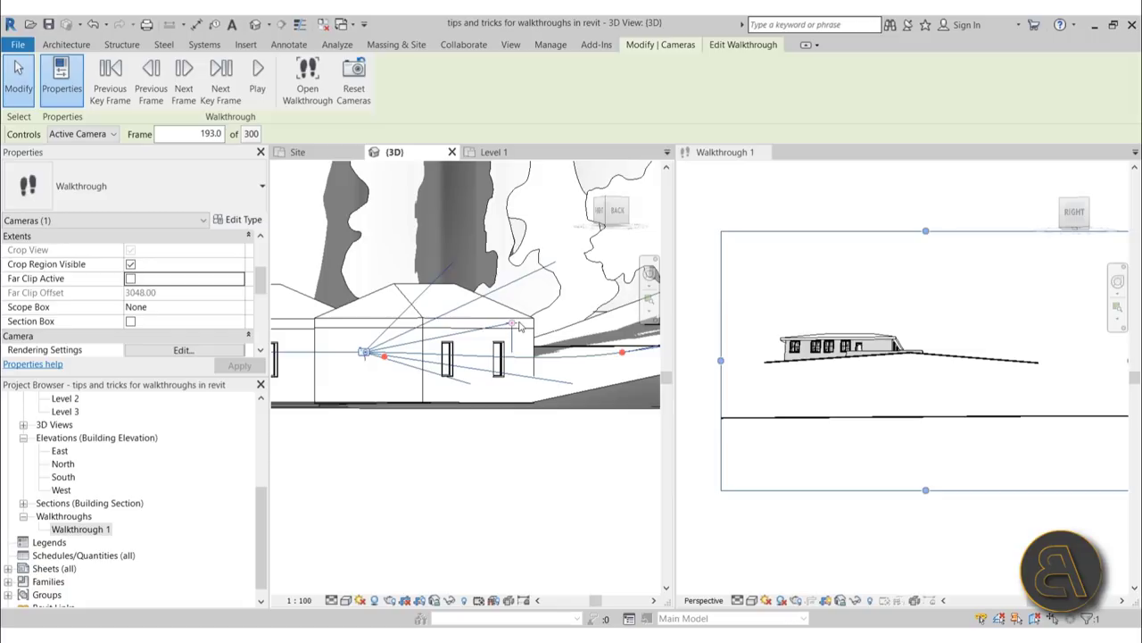
# Step: Advance to the ninth key frame, just before the slope, and turn its camera toward the main house
pyautogui.keyDown('shift'); pyautogui.moveTo(474, 364); pyautogui.dragTo(415, 458, button='middle'); pyautogui.keyUp('shift')
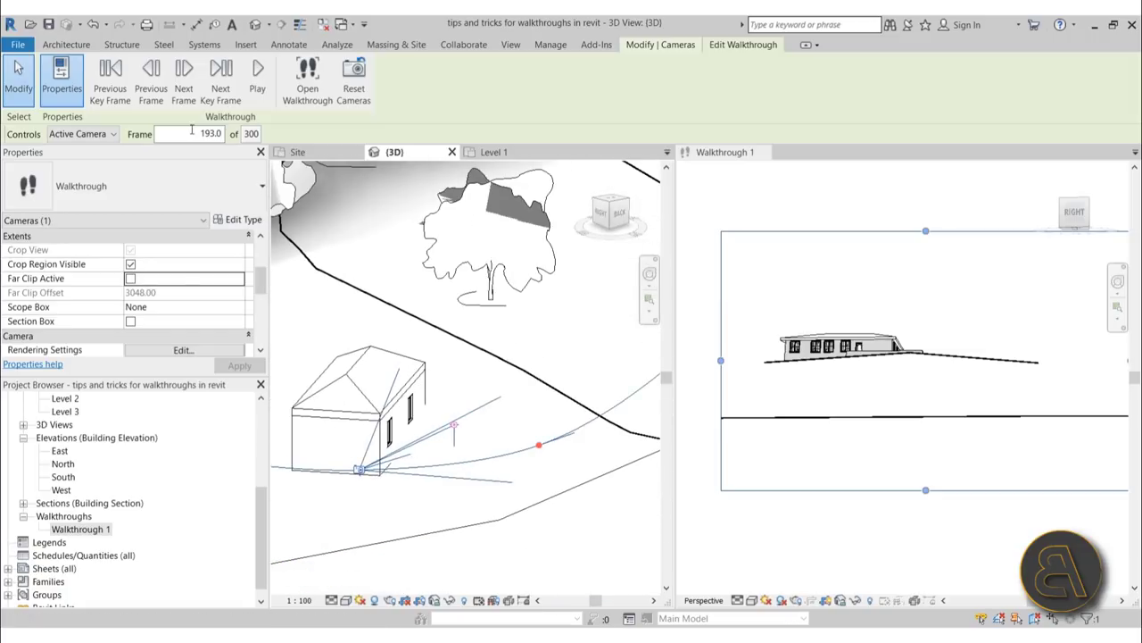
pyautogui.click(220, 79)
pyautogui.keyDown('shift'); pyautogui.moveTo(526, 471); pyautogui.dragTo(489, 466, button='middle'); pyautogui.keyUp('shift')
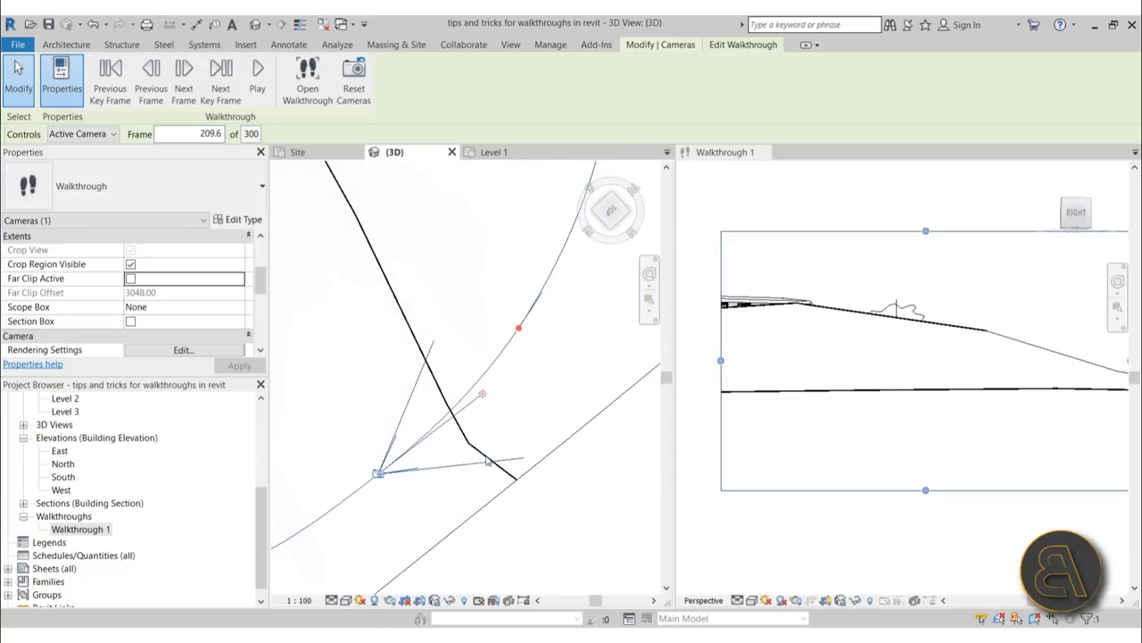
pyautogui.moveTo(480, 395); pyautogui.dragTo(442, 370)
# Step: Raise the ninth key frame's target point in a side view to tilt the camera upward
pyautogui.keyDown('shift'); pyautogui.moveTo(442, 370); pyautogui.dragTo(386, 334, button='middle'); pyautogui.keyUp('shift')
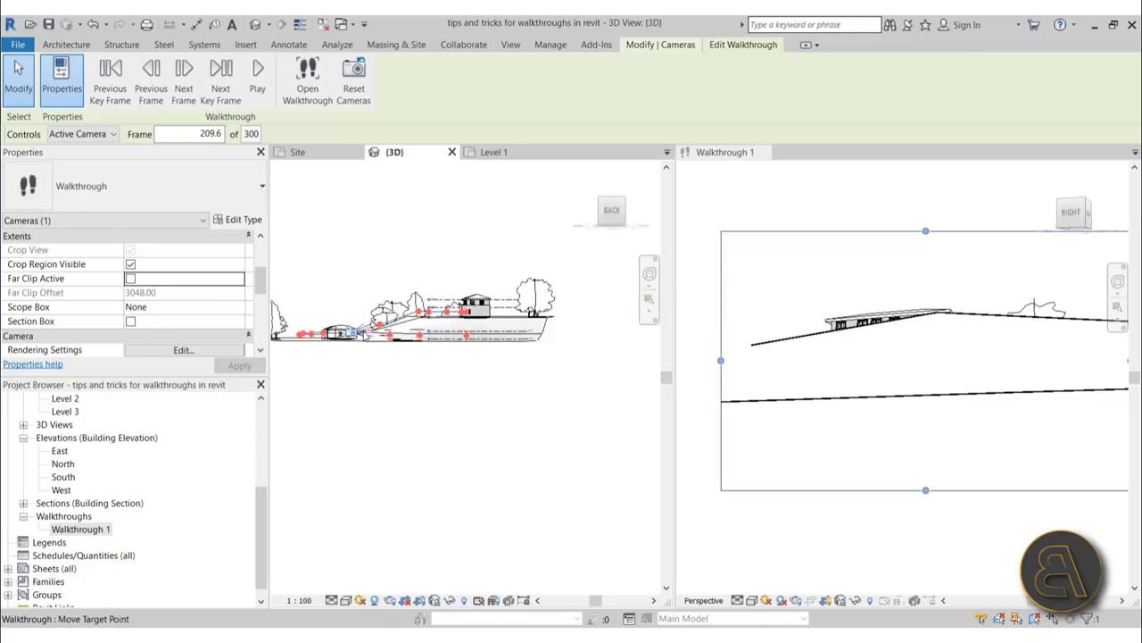
pyautogui.scroll(5, 388, 335)
pyautogui.moveTo(389, 337); pyautogui.dragTo(356, 248)
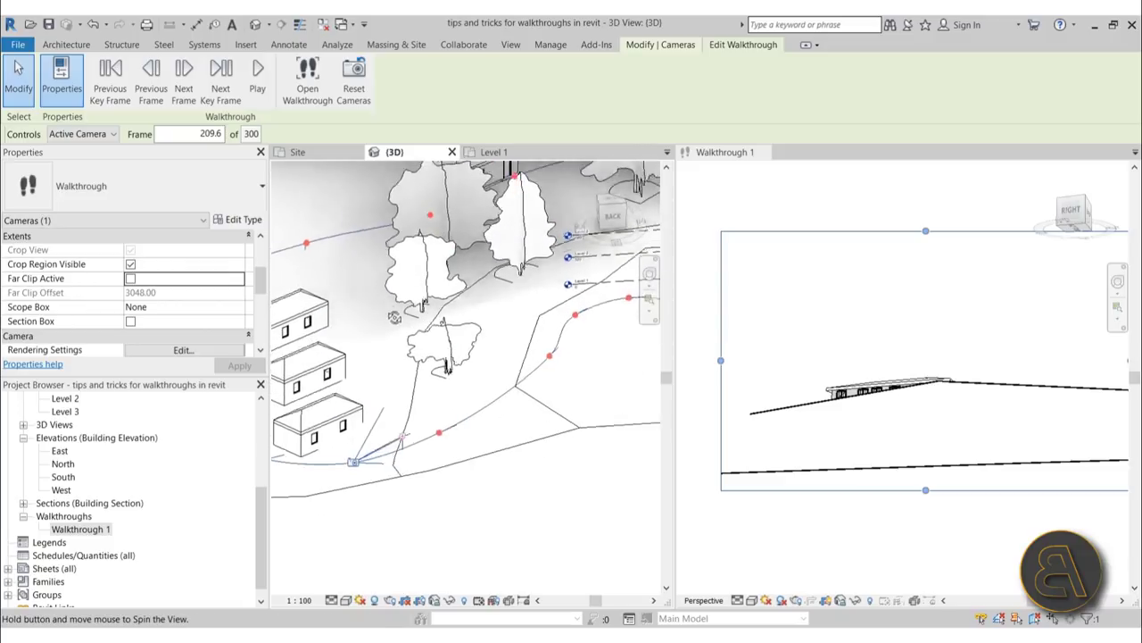
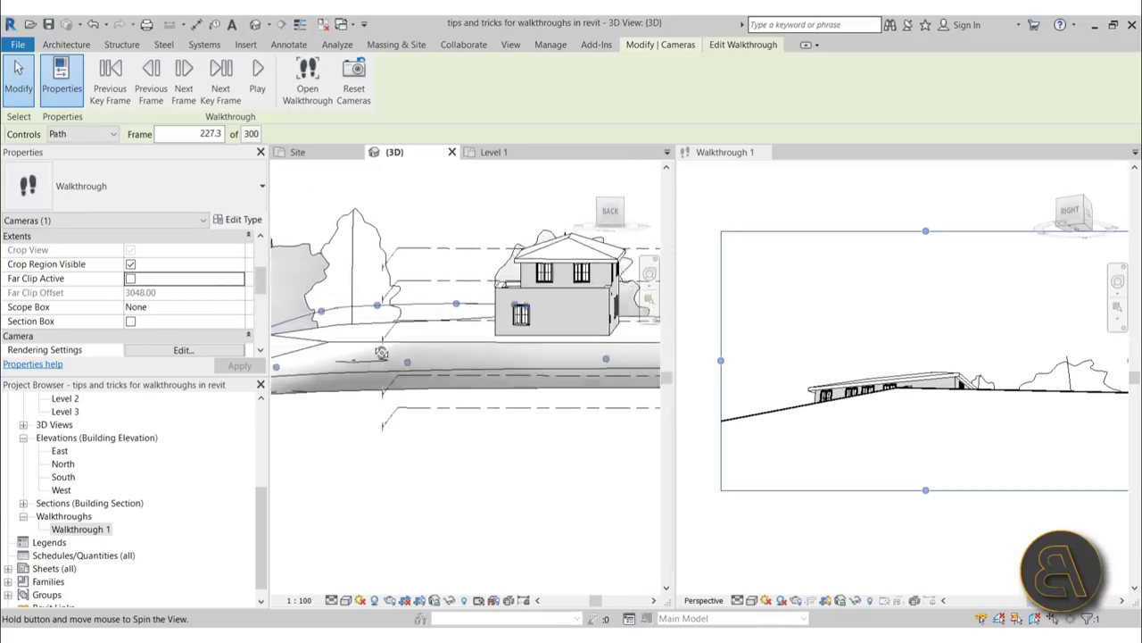
# Step: Try to move the path key frame near the top of the slope, undo the move, and leave walkthrough editing
pyautogui.scroll(4, 406, 332)
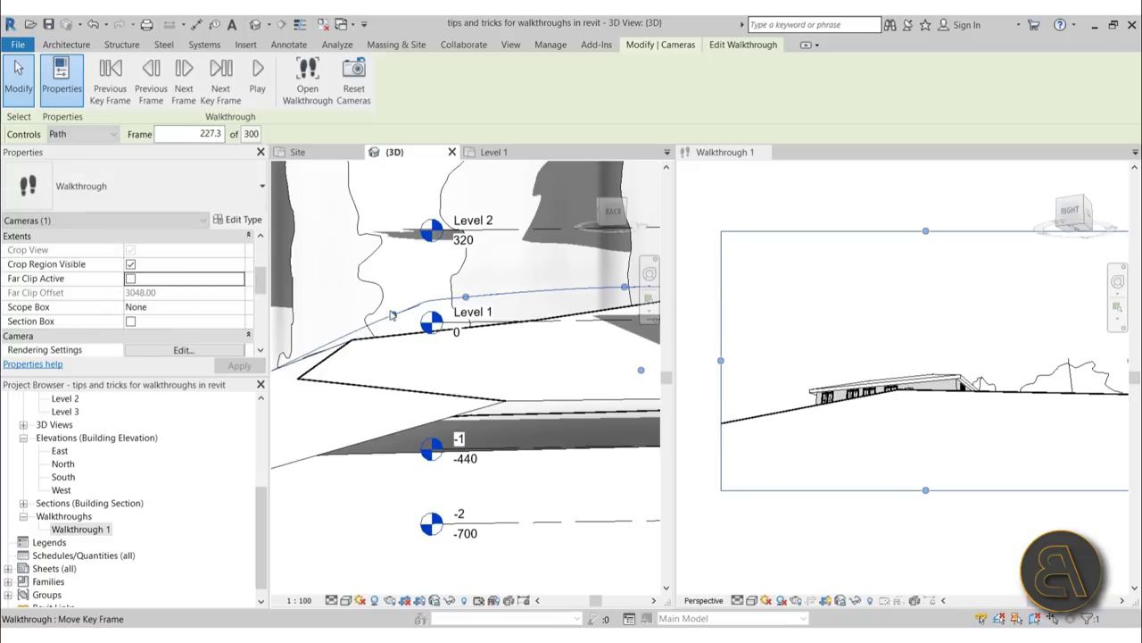
pyautogui.scroll(-4, 396, 321)
pyautogui.moveTo(420, 333); pyautogui.dragTo(446, 308, button='middle')
pyautogui.scroll(3, 380, 295)
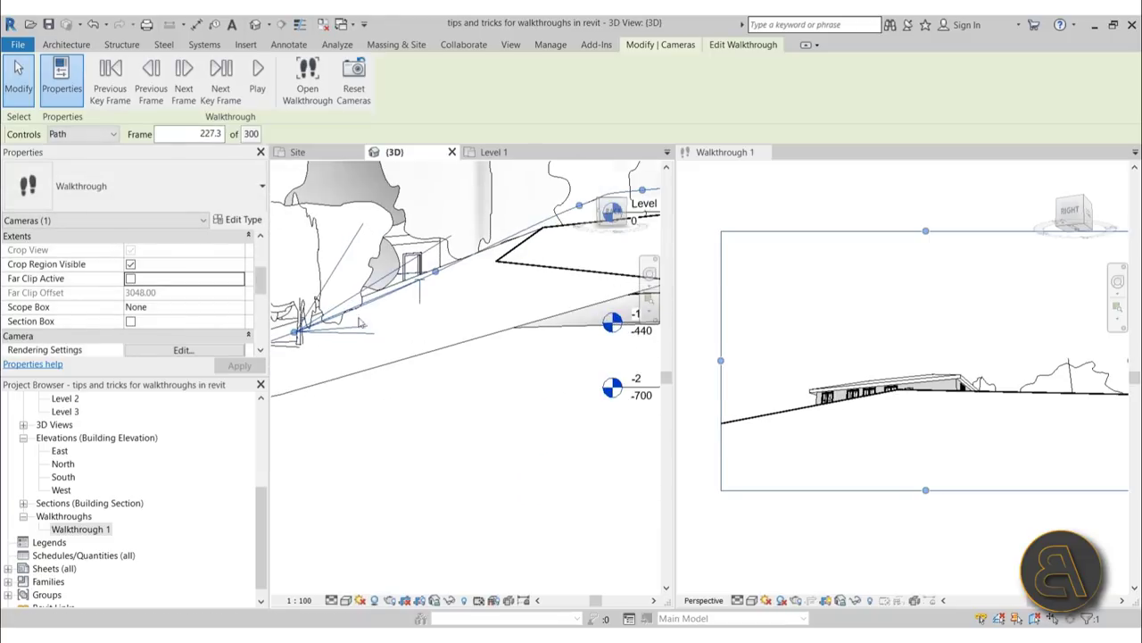
pyautogui.moveTo(437, 271); pyautogui.dragTo(430, 276)
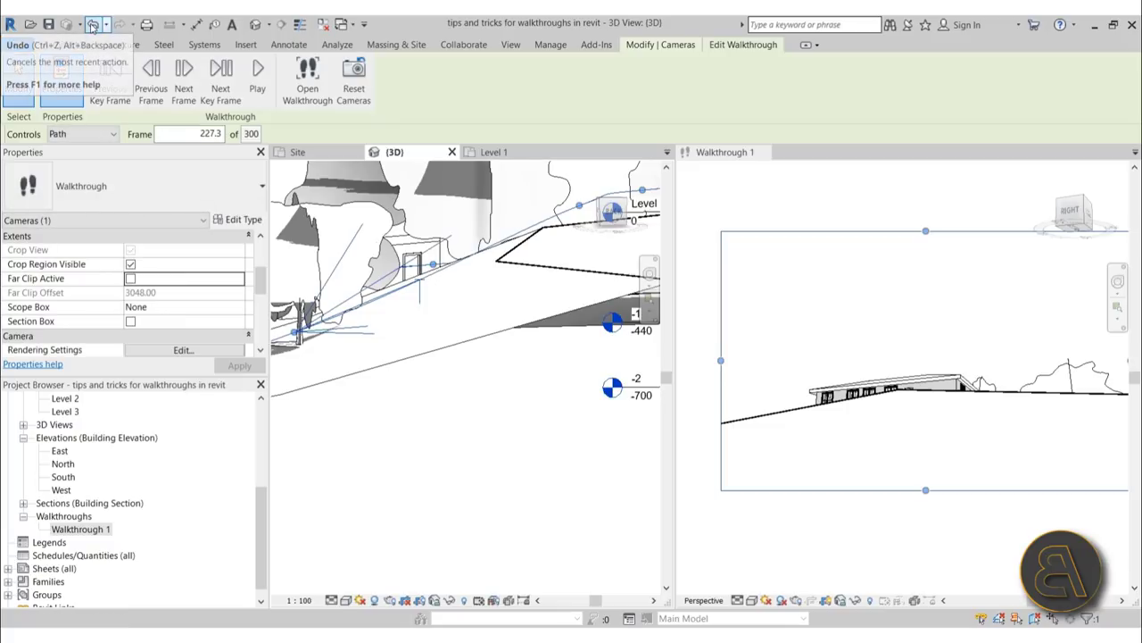
pyautogui.press('Escape')
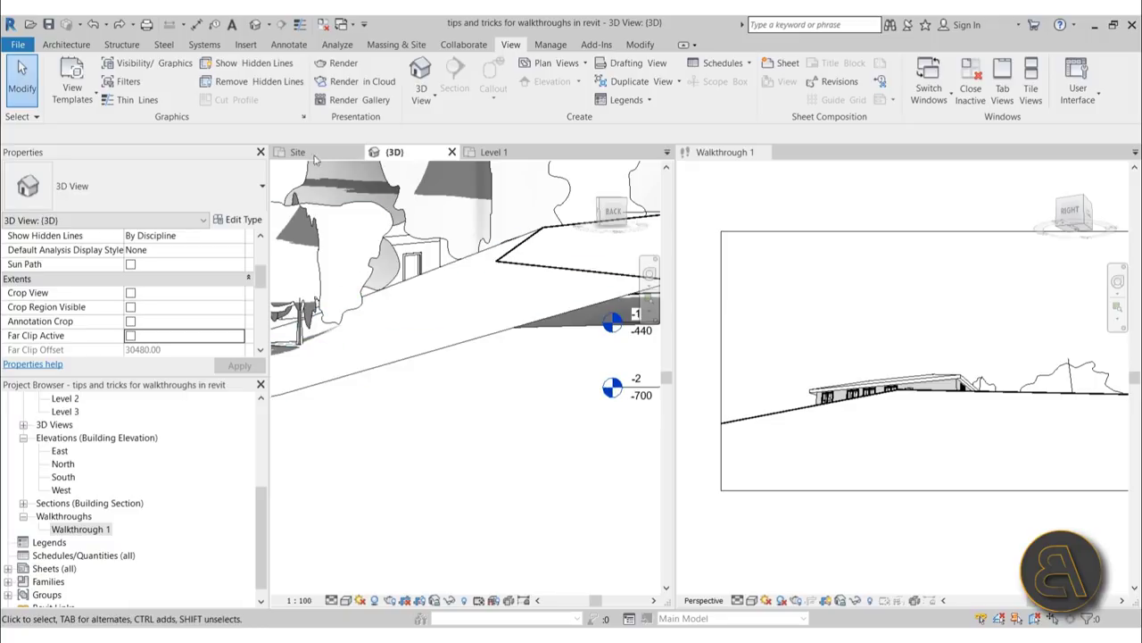
# Step: Select the walkthrough camera through its crop region and resume Edit Walkthrough in the 3D view
pyautogui.click(721, 269)
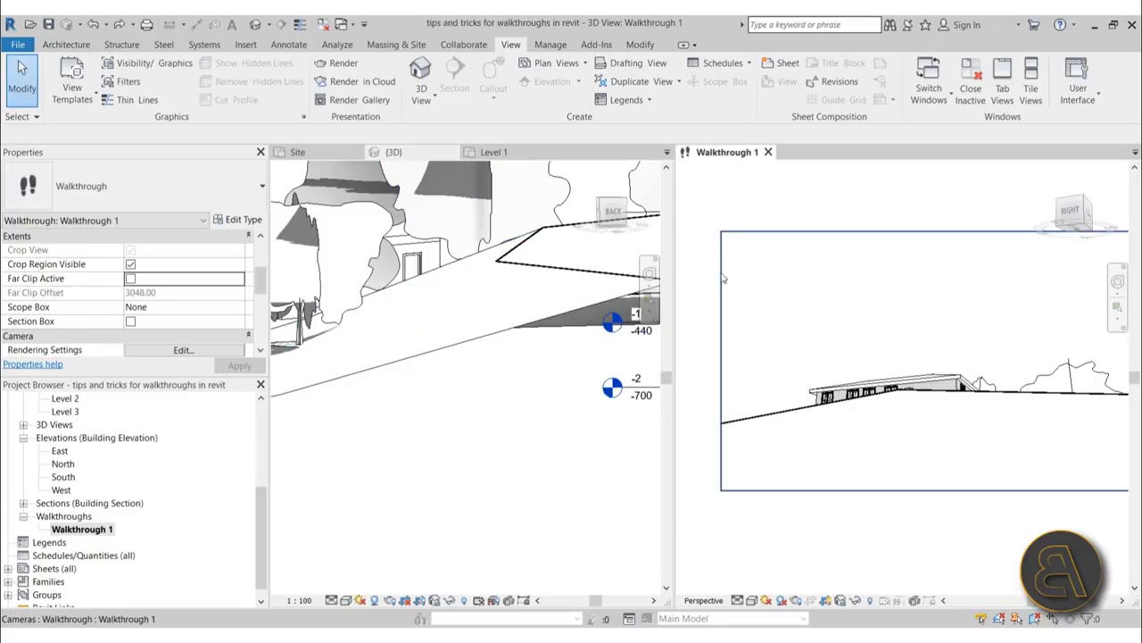
pyautogui.click(819, 234)
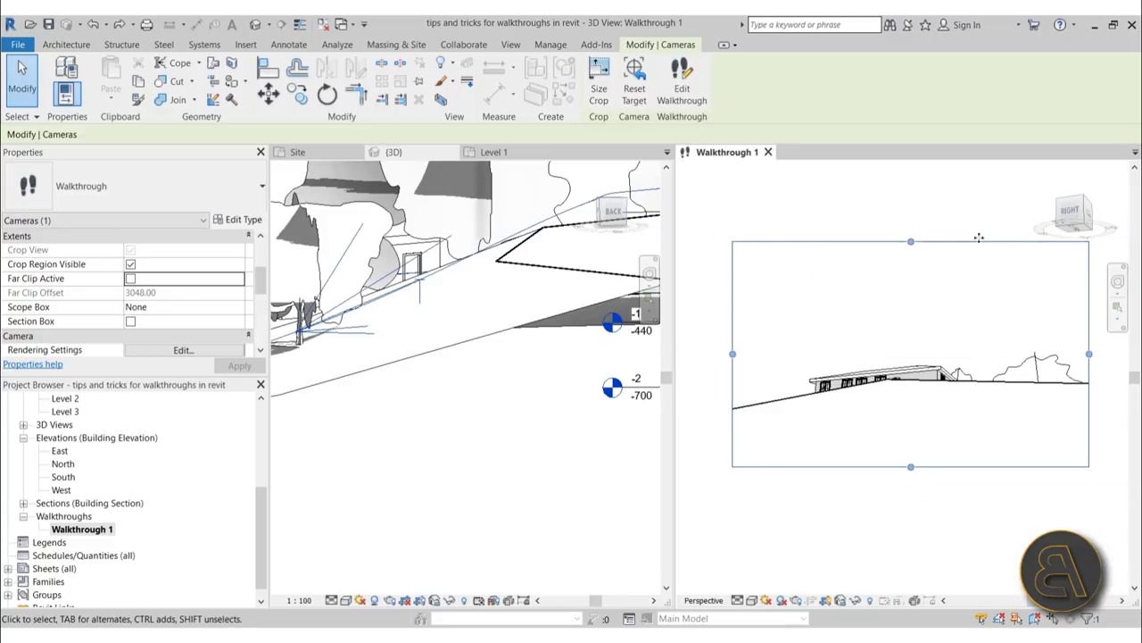
pyautogui.click(460, 350)
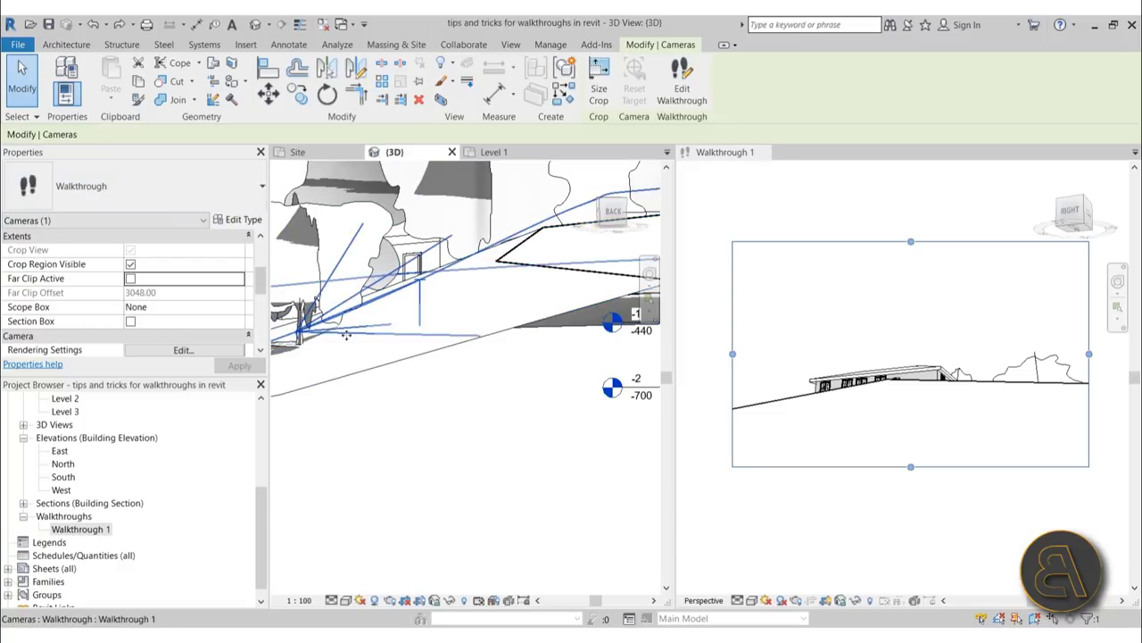
pyautogui.click(682, 82)
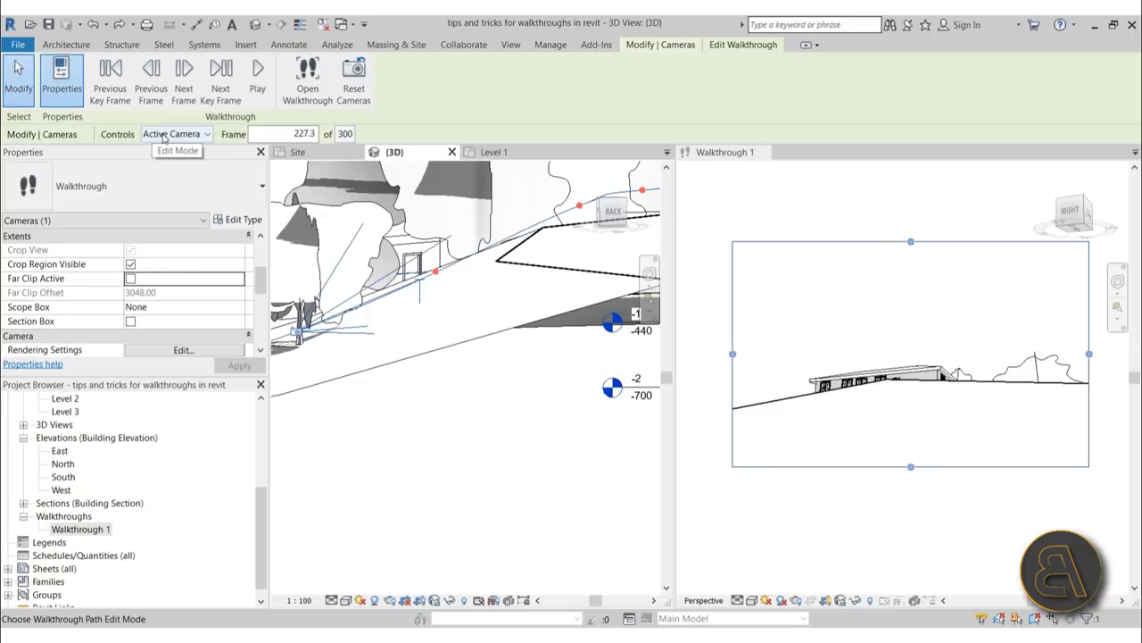
# Step: Advance the camera to the key frame on the upper terrace edge and aim its target at the main house
pyautogui.keyDown('shift'); pyautogui.moveTo(469, 444); pyautogui.dragTo(393, 487, button='middle'); pyautogui.keyUp('shift')
pyautogui.click(382, 483)
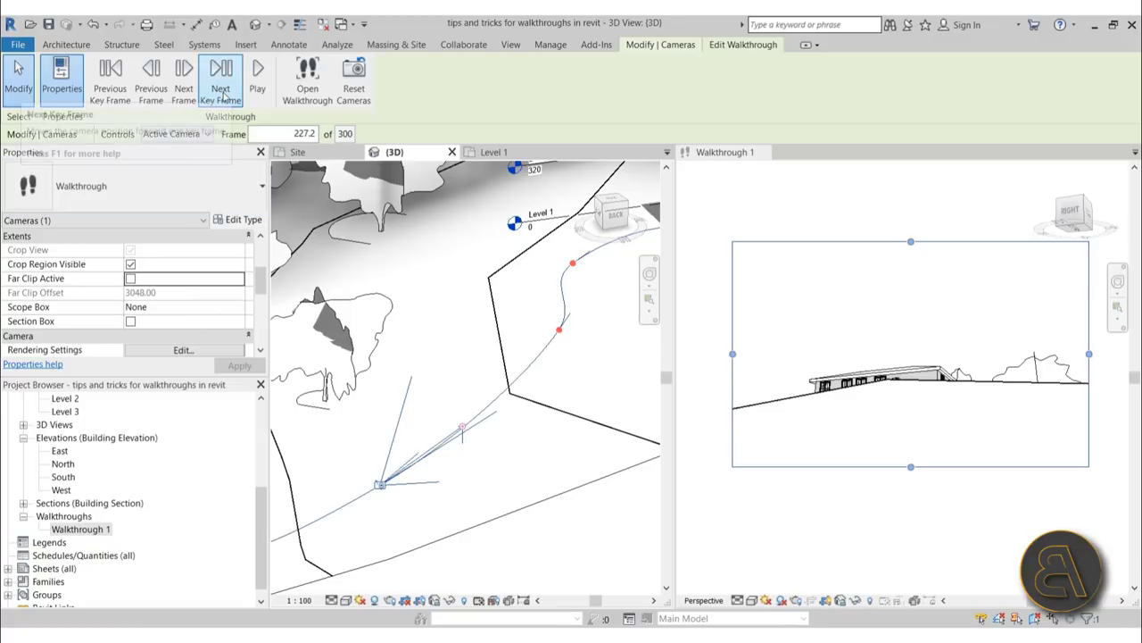
pyautogui.click(223, 94)
pyautogui.keyDown('shift'); pyautogui.moveTo(558, 406); pyautogui.dragTo(451, 382, button='middle'); pyautogui.keyUp('shift')
pyautogui.moveTo(446, 377); pyautogui.dragTo(470, 379)
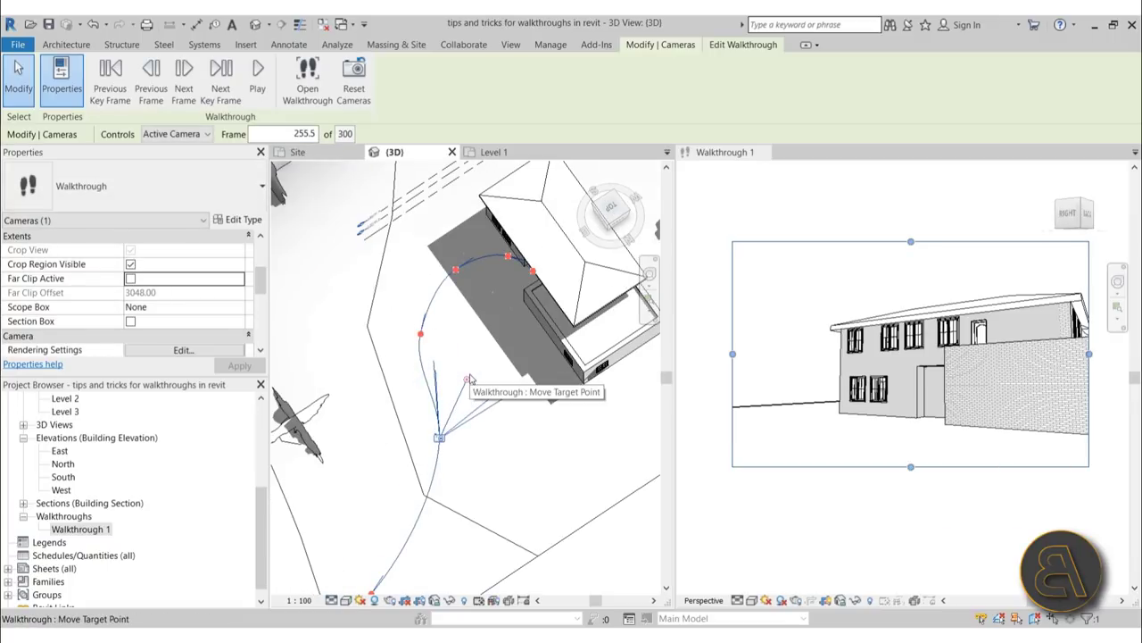
# Step: Advance to the next key frame, at frame 273.8, and aim its camera target at the main house
pyautogui.click(206, 96)
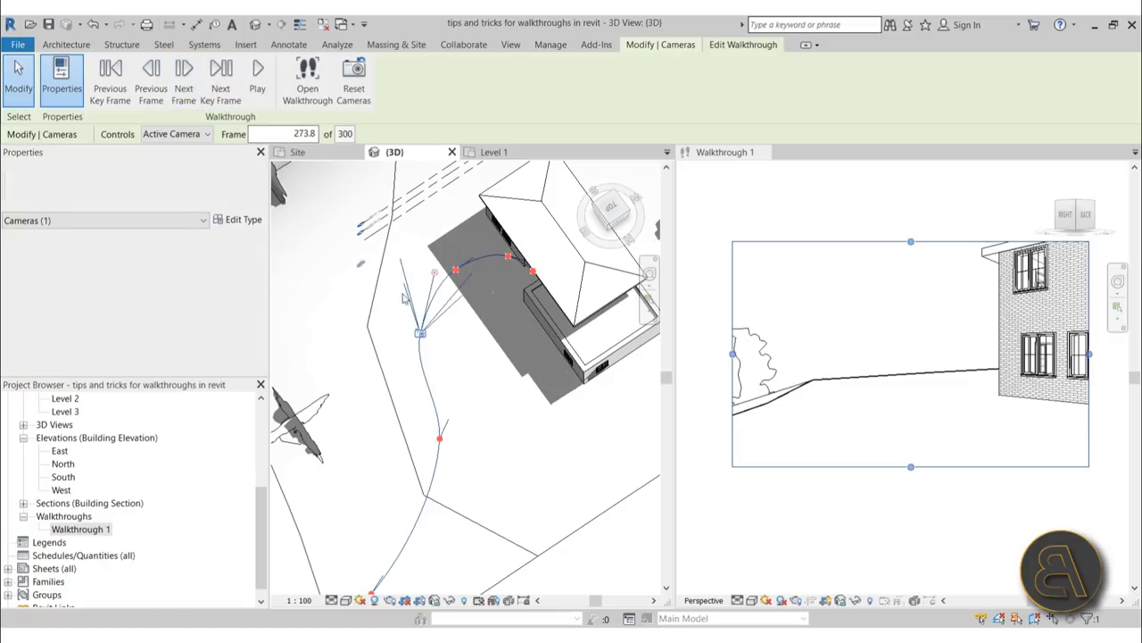
pyautogui.keyDown('shift'); pyautogui.moveTo(411, 290); pyautogui.dragTo(402, 373, button='middle'); pyautogui.keyUp('shift')
pyautogui.moveTo(448, 393); pyautogui.dragTo(419, 389)
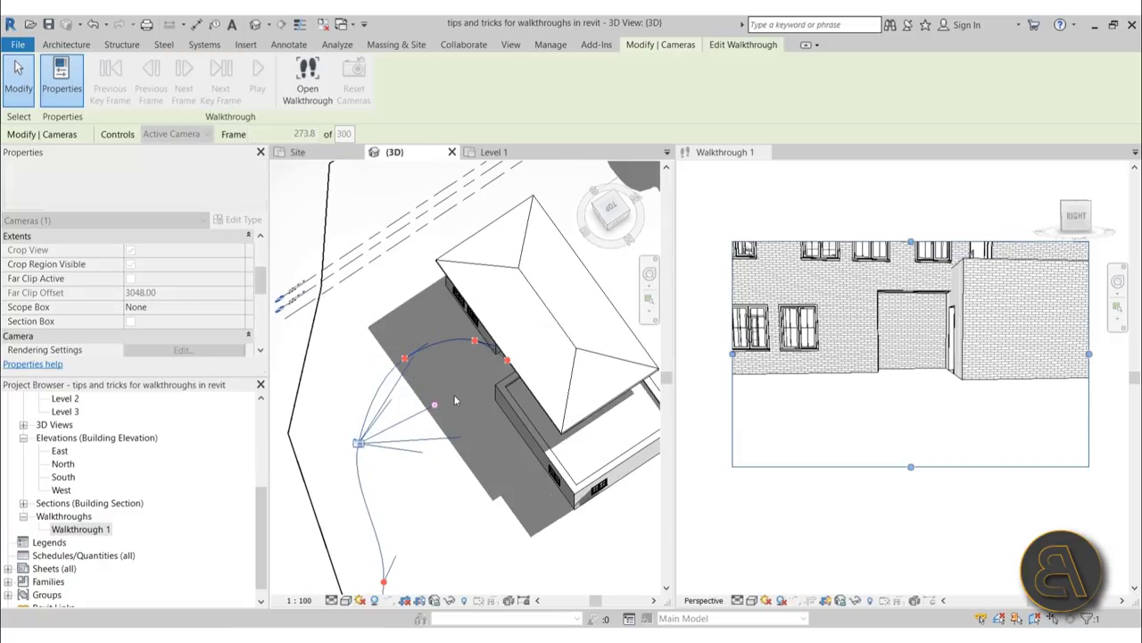
# Step: Raise the target point of the key frame at frame 273.8 in a side view to tilt the camera upward
pyautogui.scroll(-3, 434, 412)
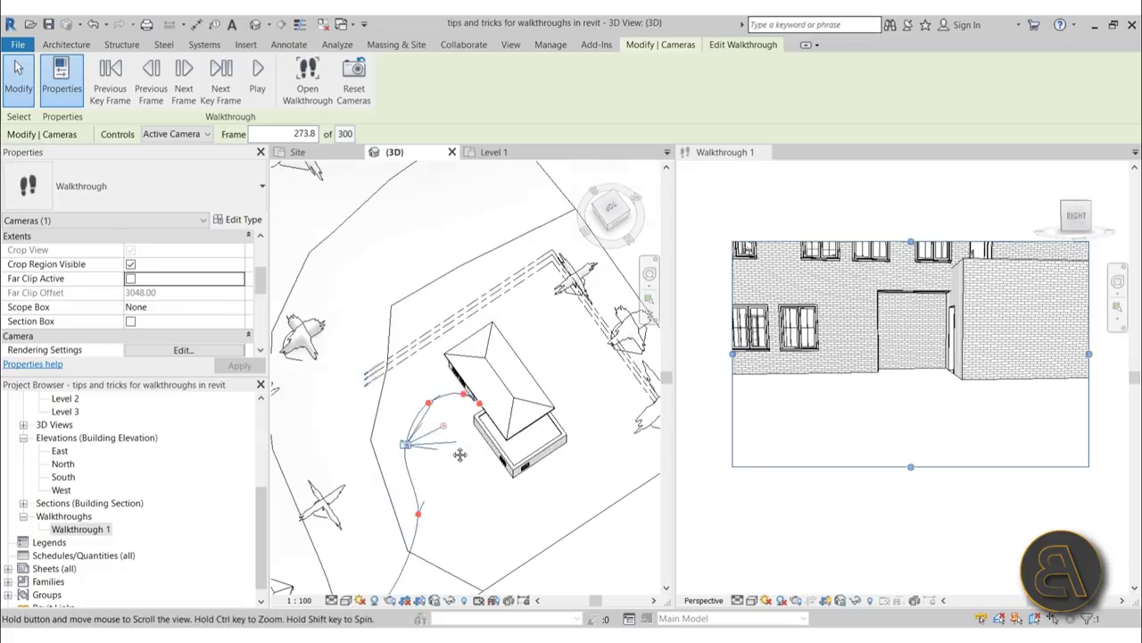
pyautogui.keyDown('shift'); pyautogui.moveTo(458, 455); pyautogui.dragTo(412, 306, button='middle'); pyautogui.keyUp('shift')
pyautogui.scroll(6, 430, 413)
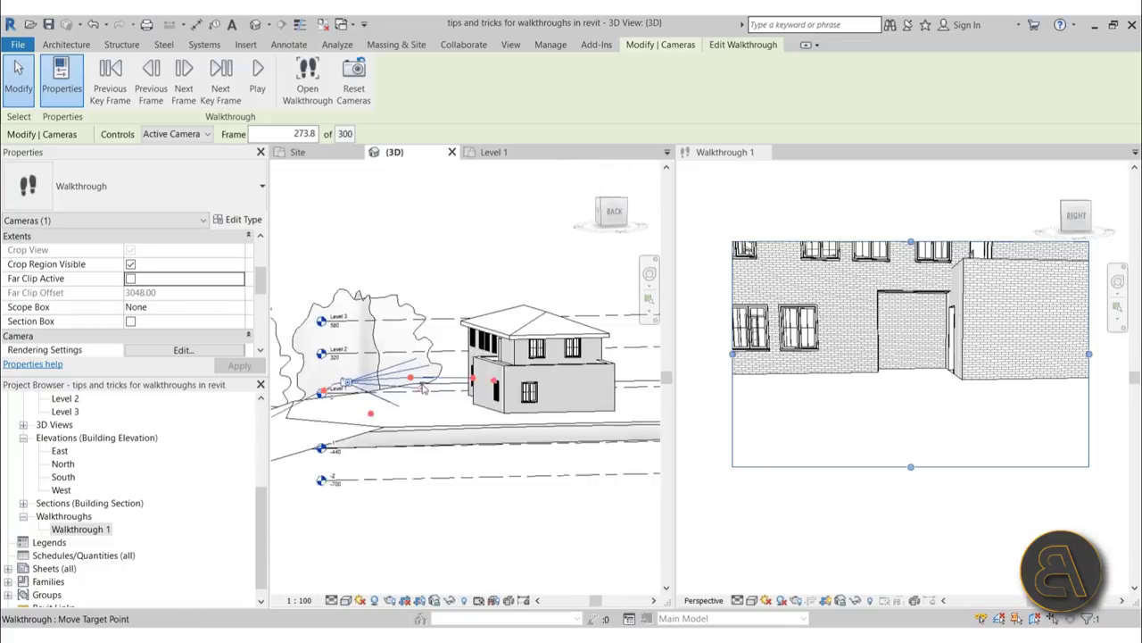
pyautogui.moveTo(429, 413); pyautogui.dragTo(427, 384)
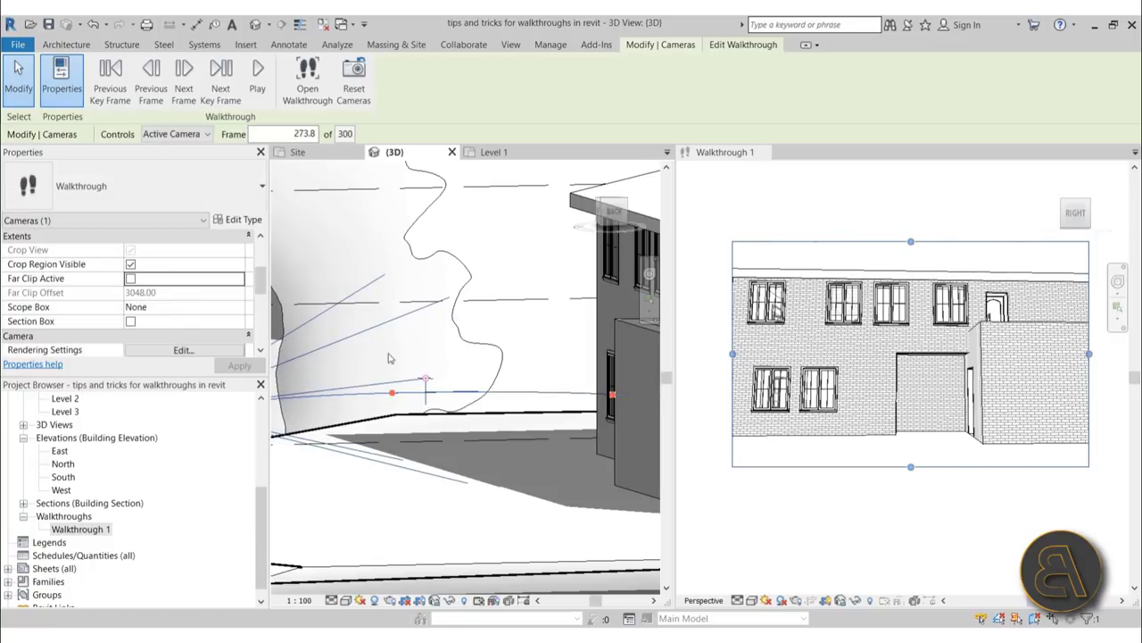
# Step: Advance to the key frame at frame 286 and aim its raised target at the house's recessed entrance
pyautogui.scroll(-3, 389, 358)
pyautogui.click(220, 78)
pyautogui.keyDown('shift'); pyautogui.moveTo(464, 357); pyautogui.dragTo(559, 368, button='middle'); pyautogui.keyUp('shift')
pyautogui.moveTo(568, 360); pyautogui.dragTo(572, 350)
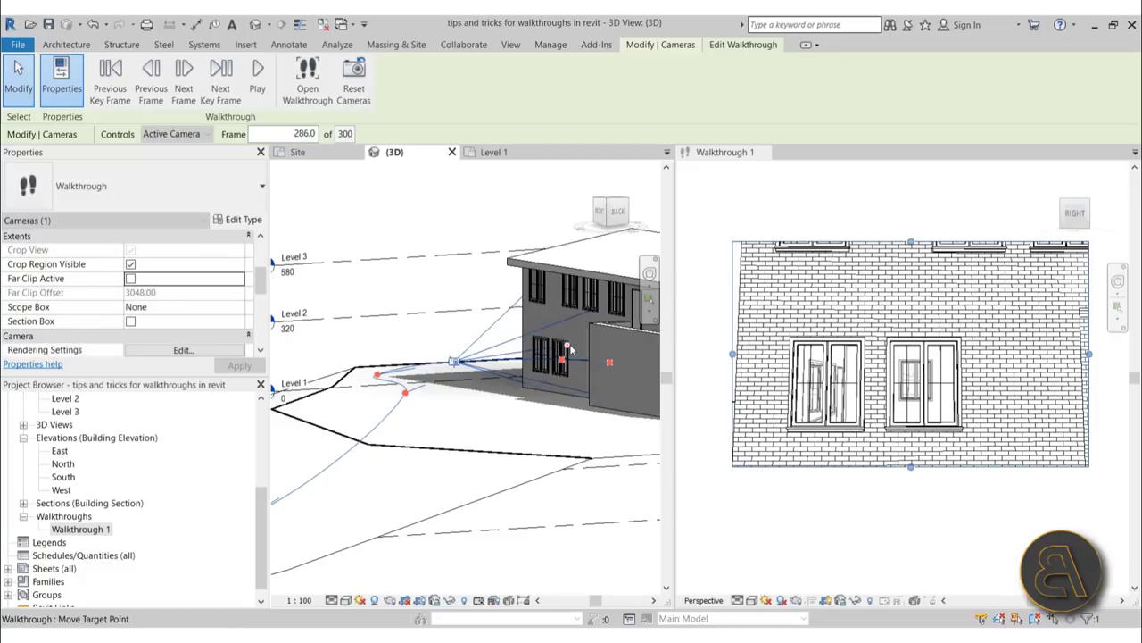
pyautogui.keyDown('shift'); pyautogui.moveTo(435, 358); pyautogui.dragTo(458, 264, button='middle'); pyautogui.keyUp('shift')
pyautogui.moveTo(459, 285); pyautogui.dragTo(451, 334)
pyautogui.keyDown('shift'); pyautogui.moveTo(452, 334); pyautogui.dragTo(449, 300, button='middle'); pyautogui.keyUp('shift')
pyautogui.scroll(5, 449, 299)
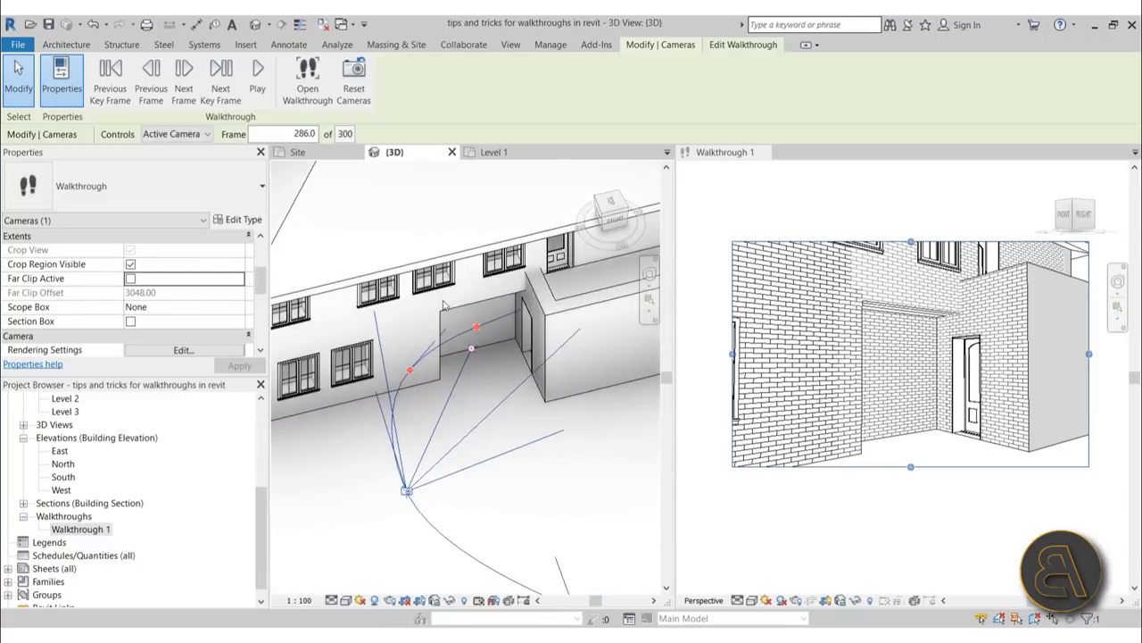
# Step: Set the walkthrough controls to Path and move the last two key frames slightly outward from the house's back walls near the recessed entrance
pyautogui.click(163, 136)
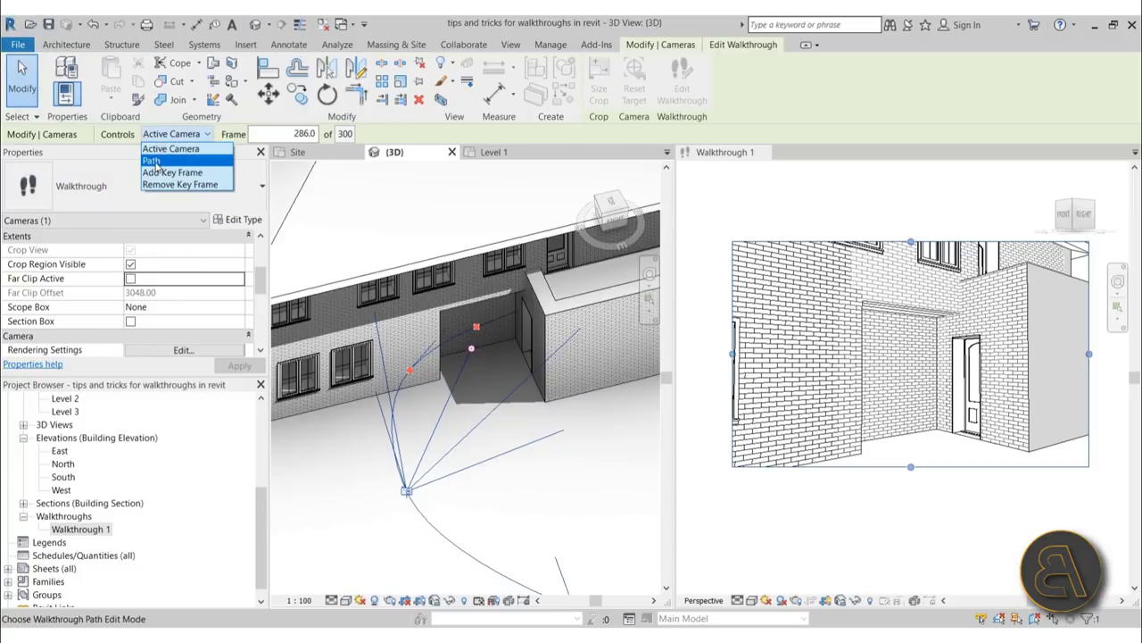
pyautogui.click(152, 162)
pyautogui.moveTo(410, 373); pyautogui.dragTo(417, 374)
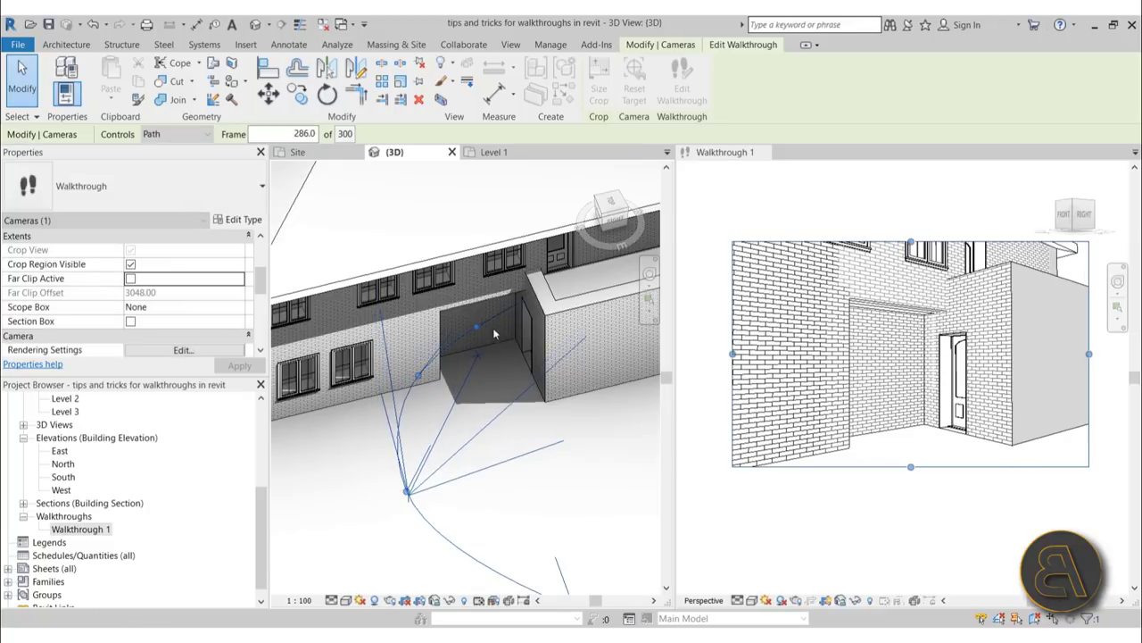
pyautogui.moveTo(478, 330); pyautogui.dragTo(489, 346)
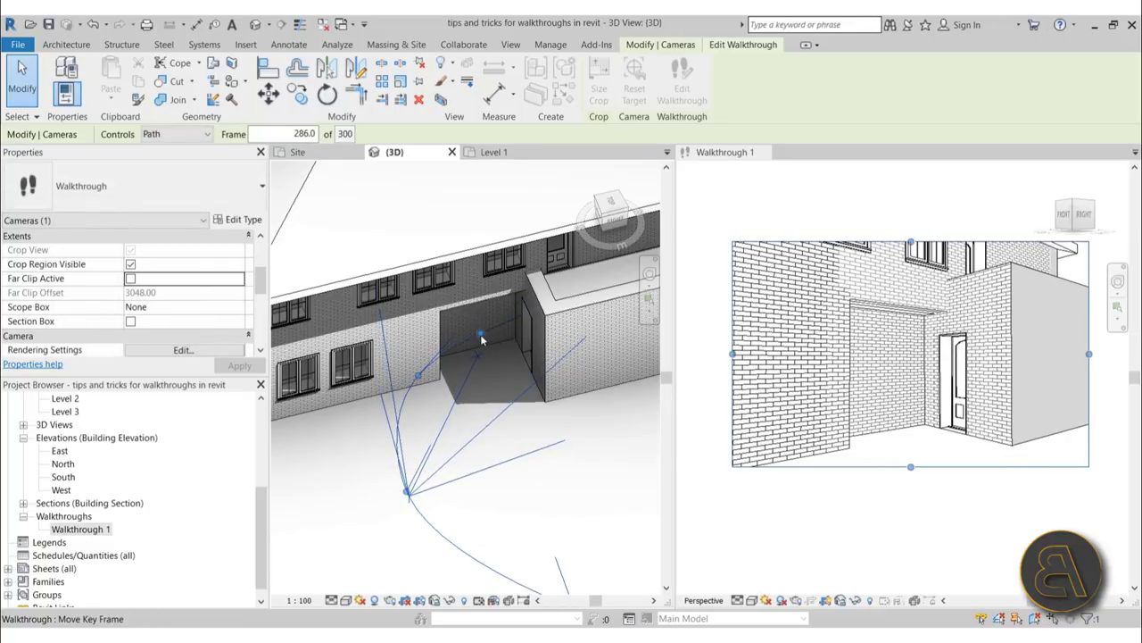
pyautogui.keyDown('shift'); pyautogui.moveTo(469, 416); pyautogui.dragTo(370, 448, button='middle'); pyautogui.keyUp('shift')
pyautogui.scroll(-5, 511, 339)
pyautogui.keyDown('shift'); pyautogui.moveTo(511, 340); pyautogui.dragTo(465, 309, button='middle'); pyautogui.keyUp('shift')
pyautogui.scroll(3, 486, 375)
pyautogui.scroll(4, 465, 310)
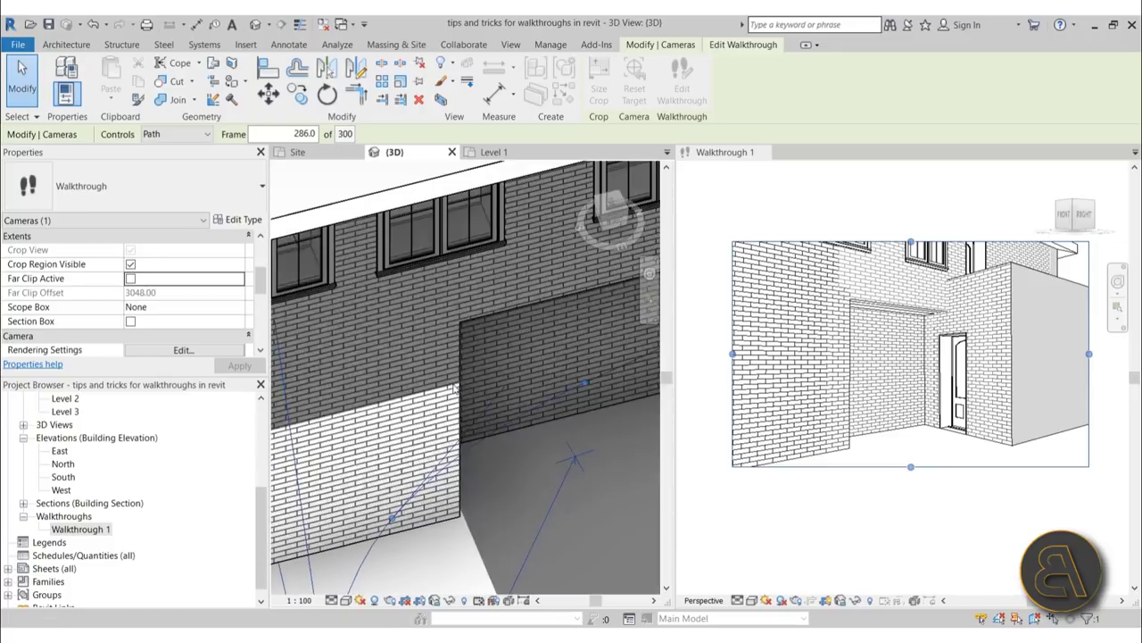
pyautogui.scroll(-5, 437, 330)
pyautogui.scroll(1, 423, 342)
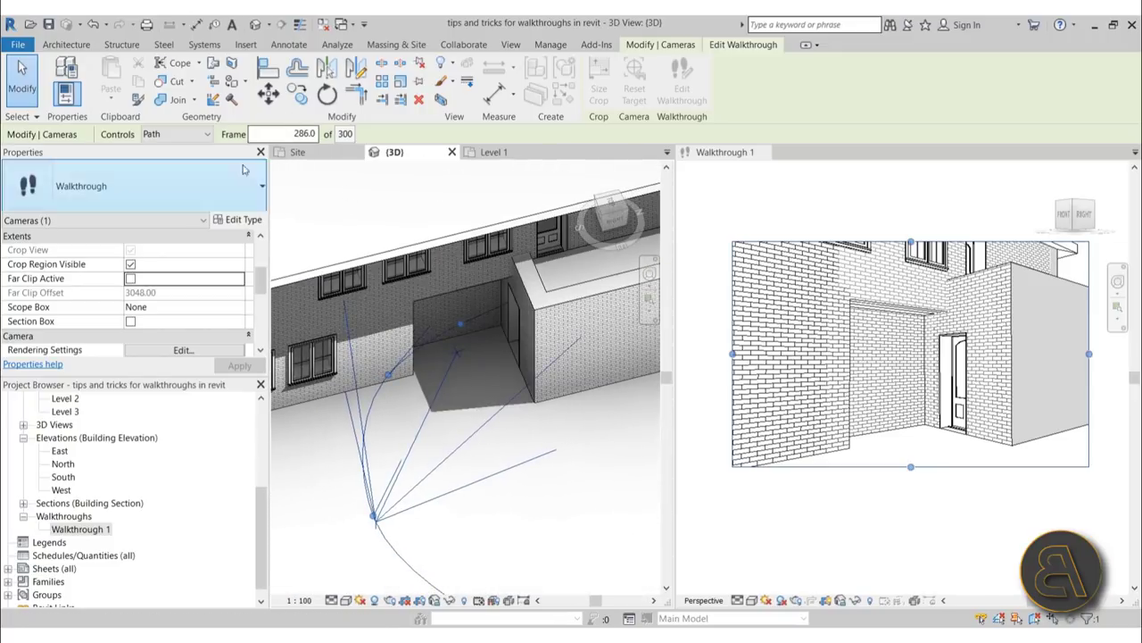
# Step: Set the walkthrough controls back to Active Camera and return to the Edit Walkthrough commands
pyautogui.click(168, 135)
pyautogui.click(163, 153)
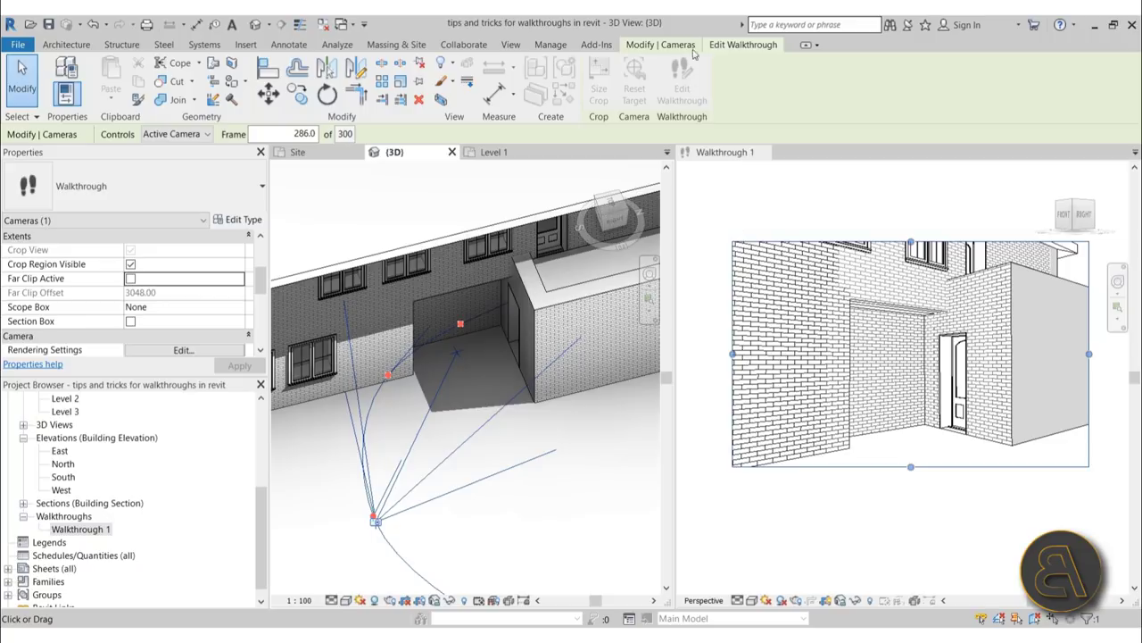
pyautogui.click(739, 47)
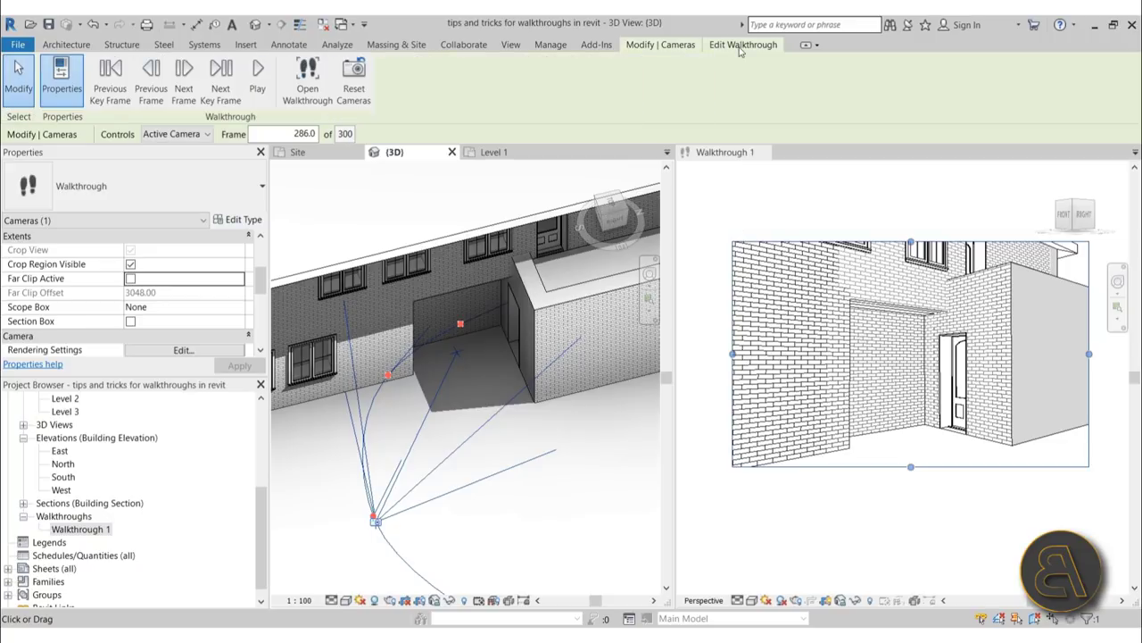
pyautogui.click(674, 46)
pyautogui.click(748, 46)
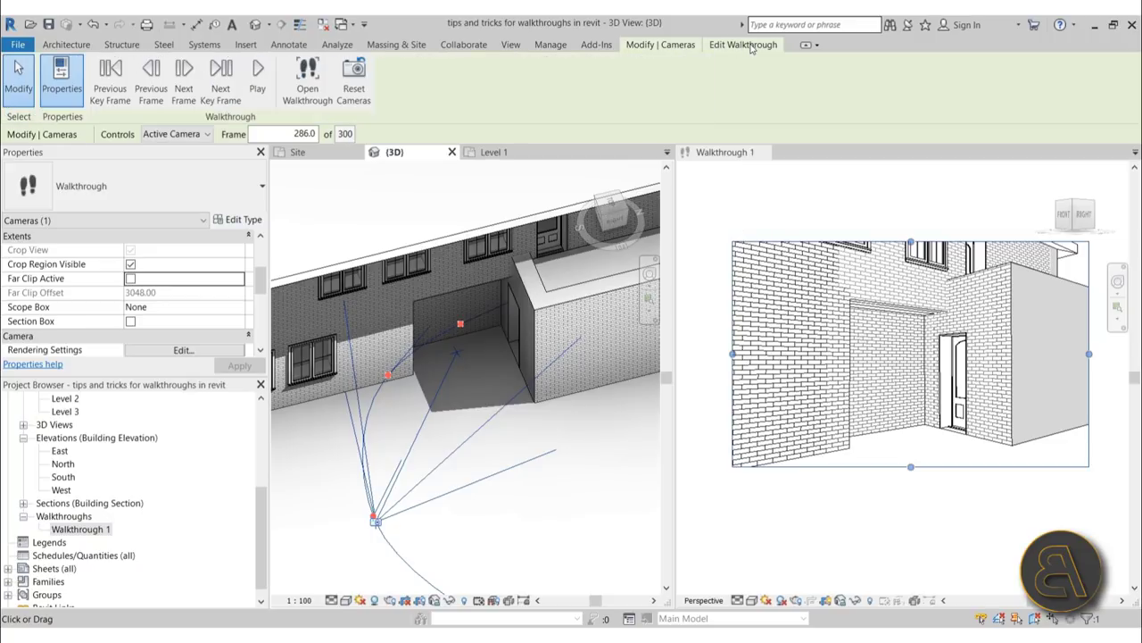
pyautogui.click(663, 46)
pyautogui.click(748, 47)
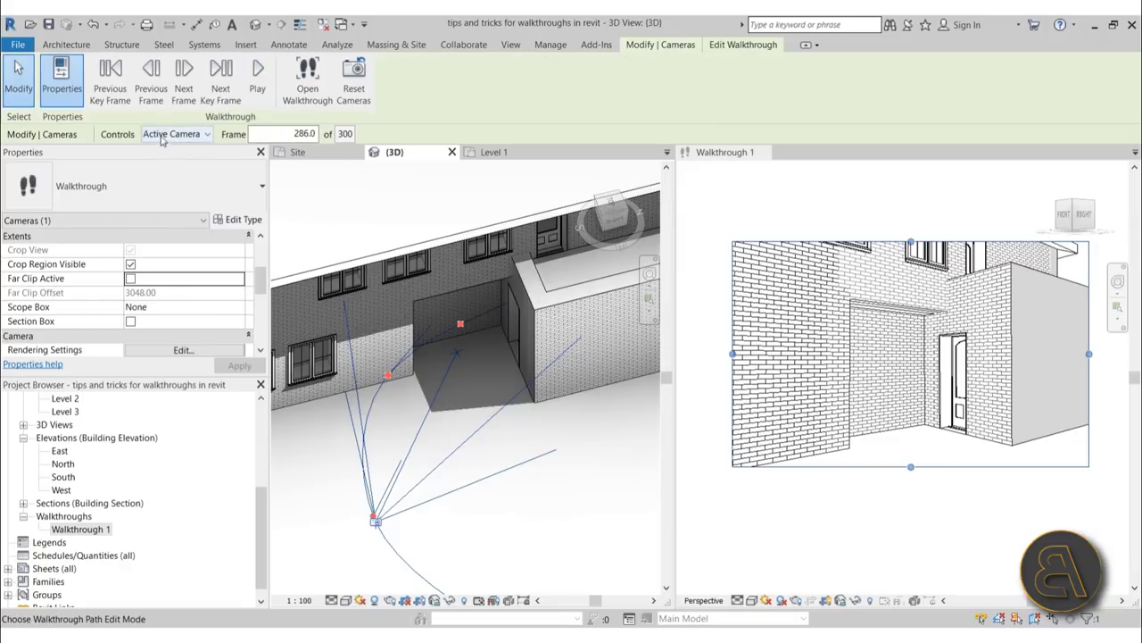
# Step: Advance to the key frame at frame 295, beside the recessed entrance, and aim its target at the entrance door
pyautogui.click(220, 100)
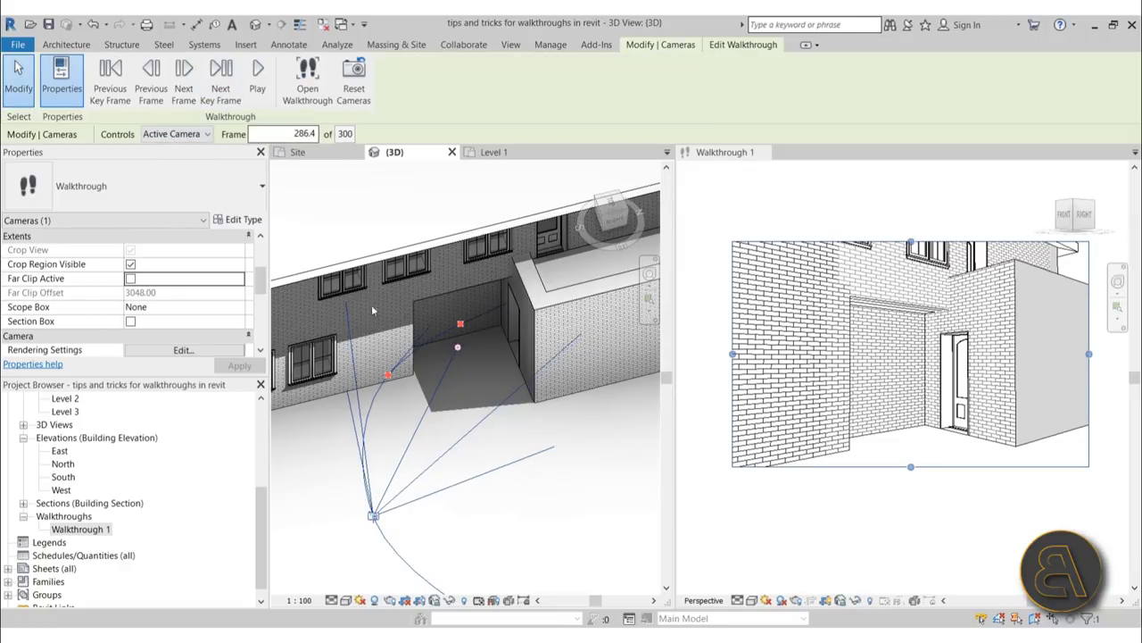
pyautogui.click(223, 95)
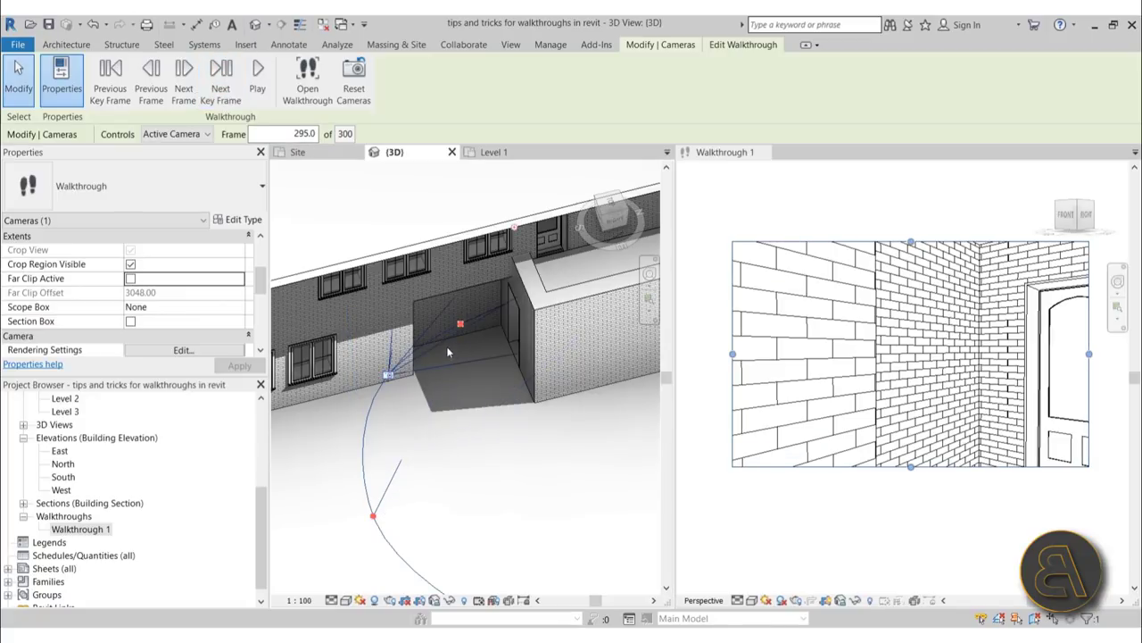
pyautogui.keyDown('shift'); pyautogui.moveTo(448, 353); pyautogui.dragTo(412, 332, button='middle'); pyautogui.keyUp('shift')
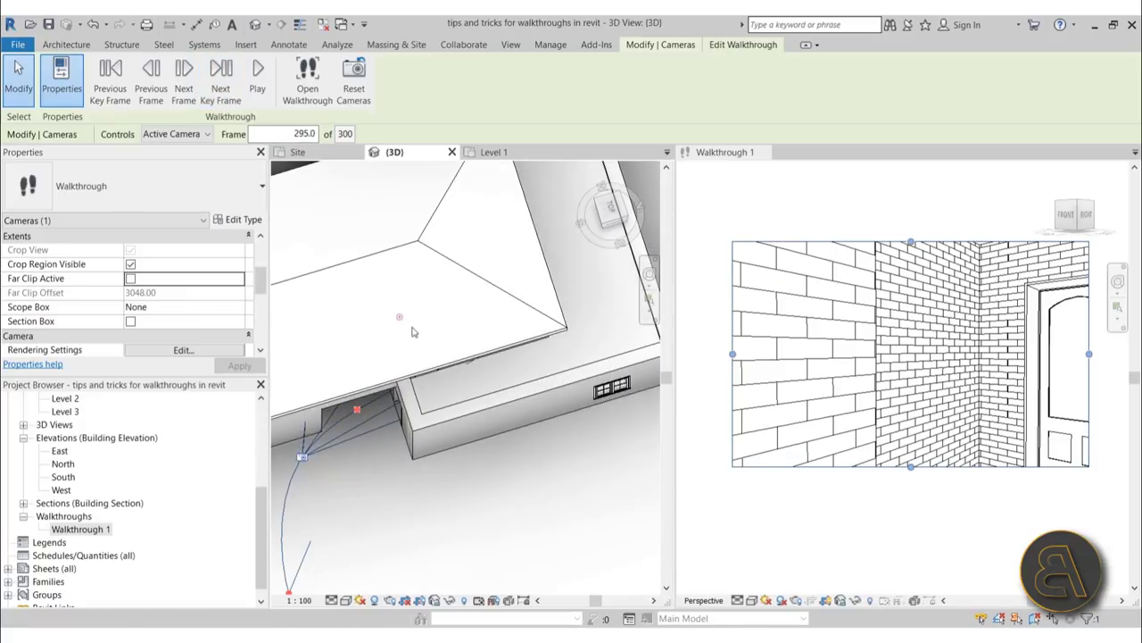
pyautogui.moveTo(399, 317); pyautogui.dragTo(436, 352)
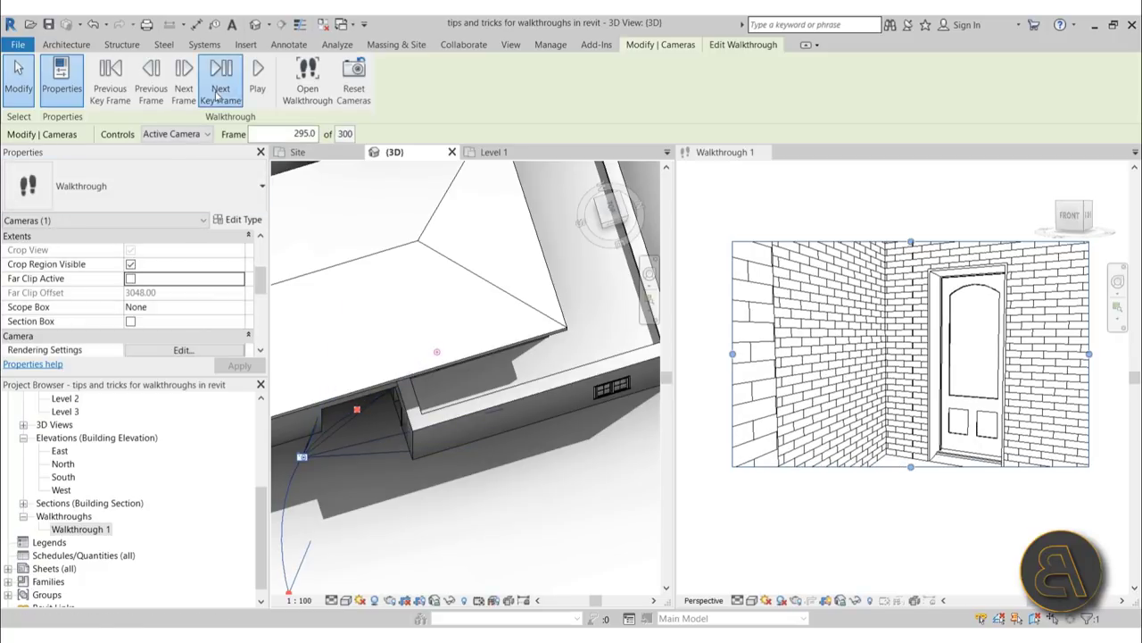
# Step: Advance to the final key frame at frame 300 and aim its target straight at the entrance door
pyautogui.click(218, 94)
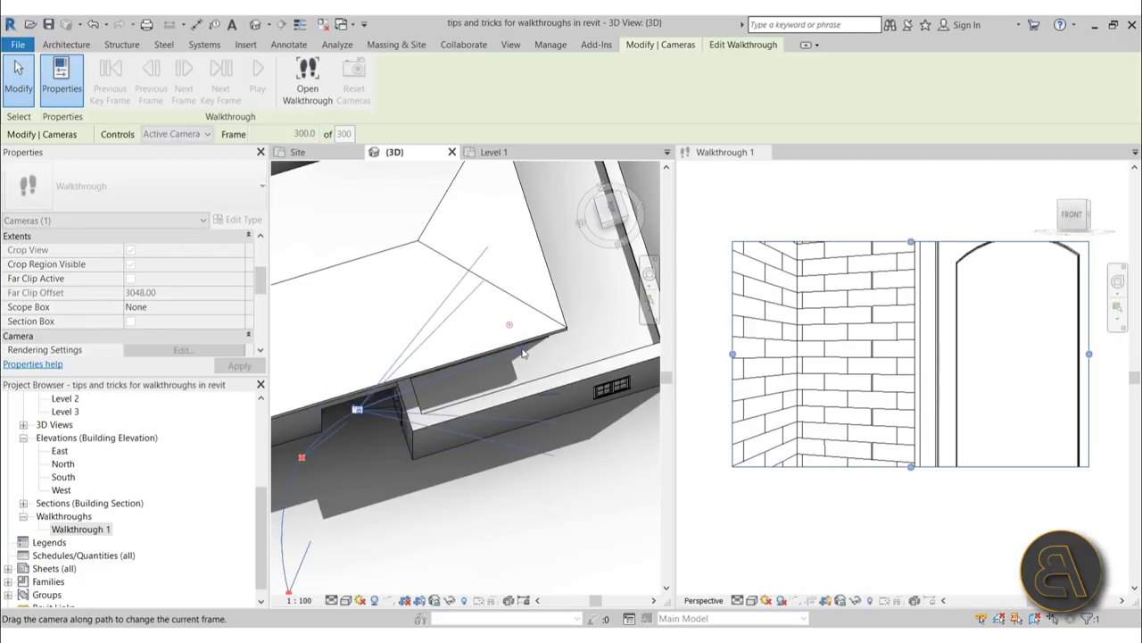
pyautogui.moveTo(513, 332); pyautogui.dragTo(524, 352)
pyautogui.scroll(-6, 477, 390)
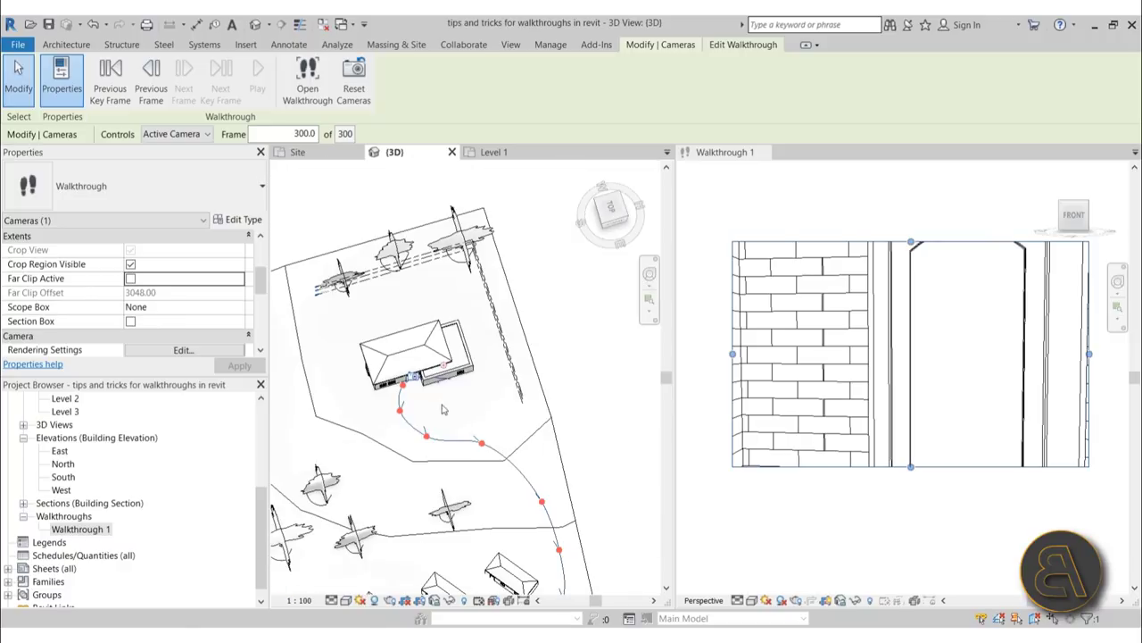
pyautogui.keyDown('shift'); pyautogui.moveTo(443, 403); pyautogui.dragTo(451, 359, button='middle'); pyautogui.keyUp('shift')
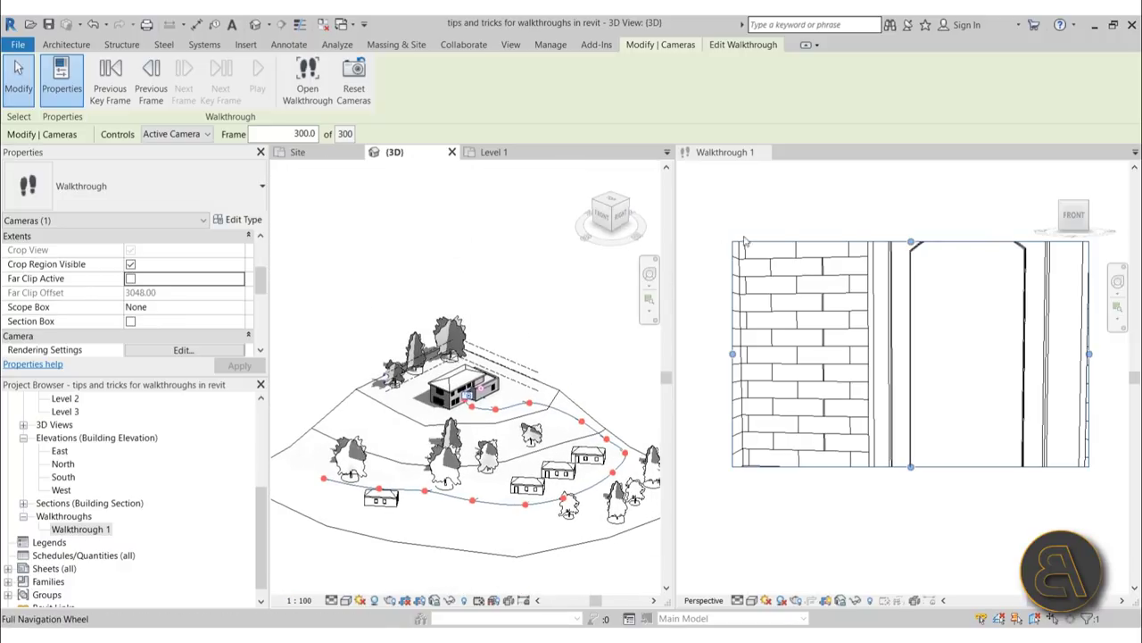
# Step: Quit editing the walkthrough from the 3D view and resume Edit Walkthrough from the Walkthrough 1 view
pyautogui.click(757, 235)
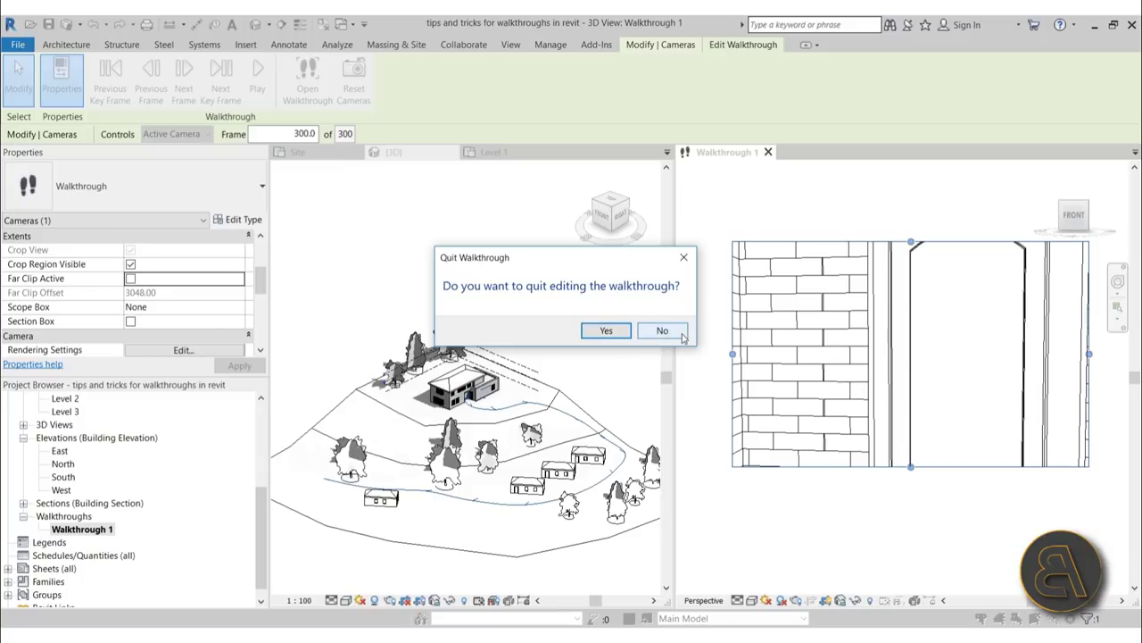
pyautogui.click(606, 331)
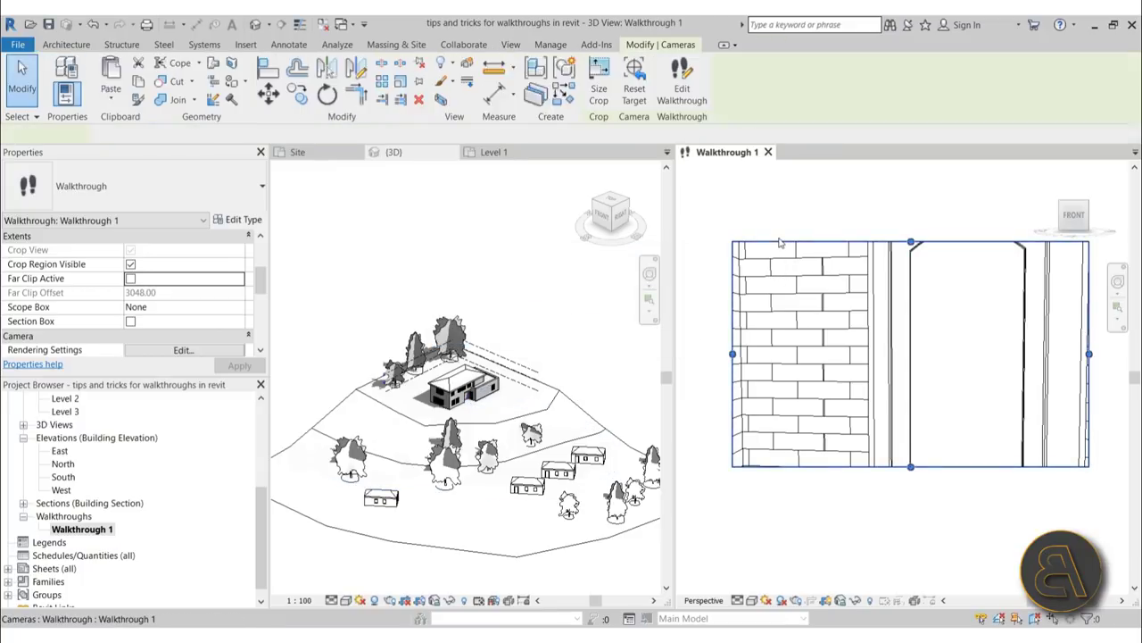
pyautogui.click(678, 80)
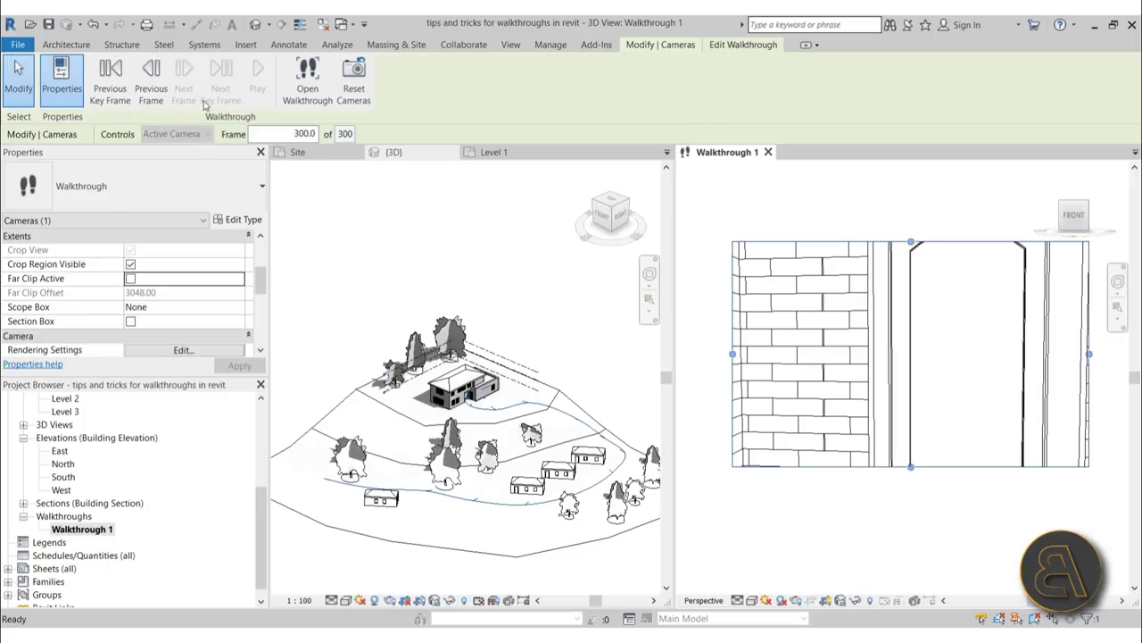
# Step: Step back through the key frames to frame 1 and play the walkthrough
pyautogui.click(104, 94)
pyautogui.click(104, 94)
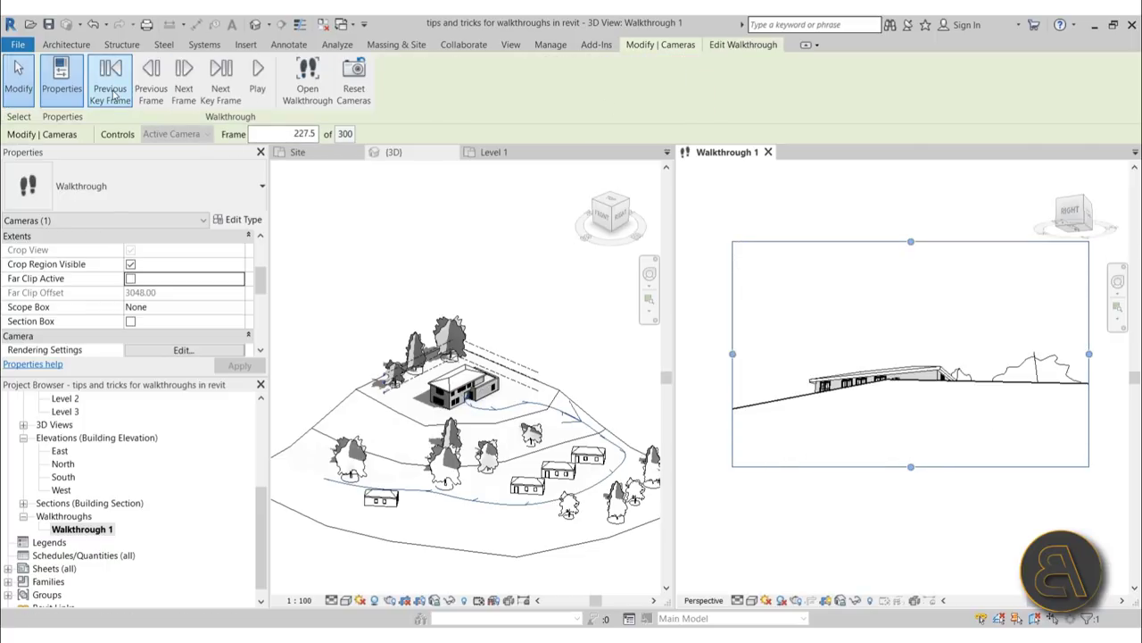
pyautogui.click(103, 94)
pyautogui.click(103, 95)
pyautogui.click(103, 94)
pyautogui.click(105, 94)
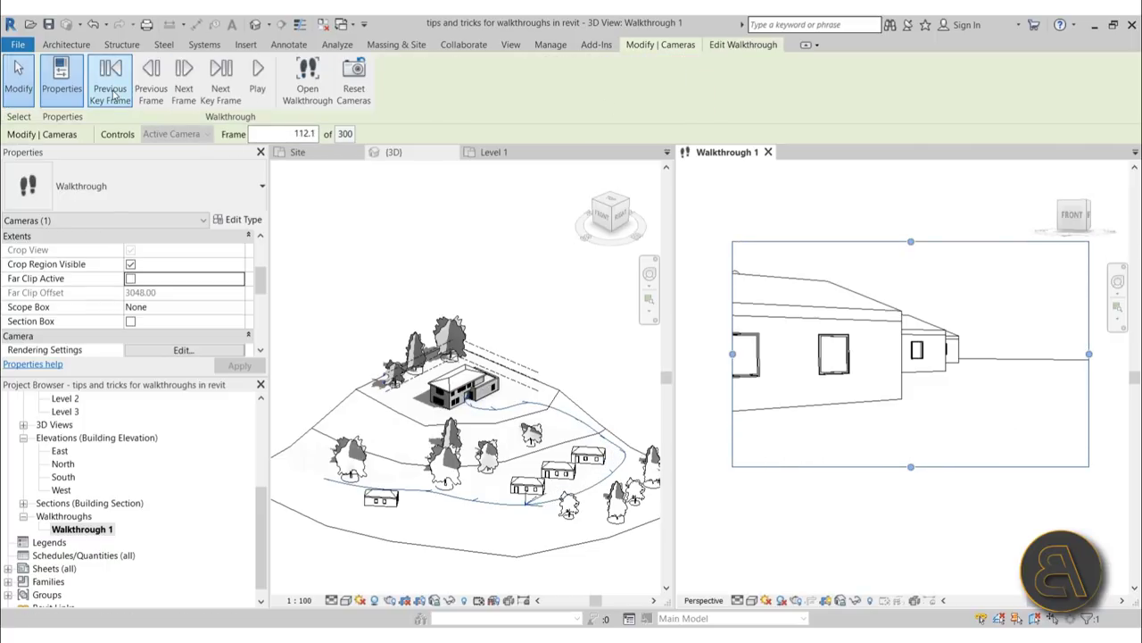
pyautogui.click(108, 94)
pyautogui.click(111, 96)
pyautogui.click(111, 95)
pyautogui.click(112, 95)
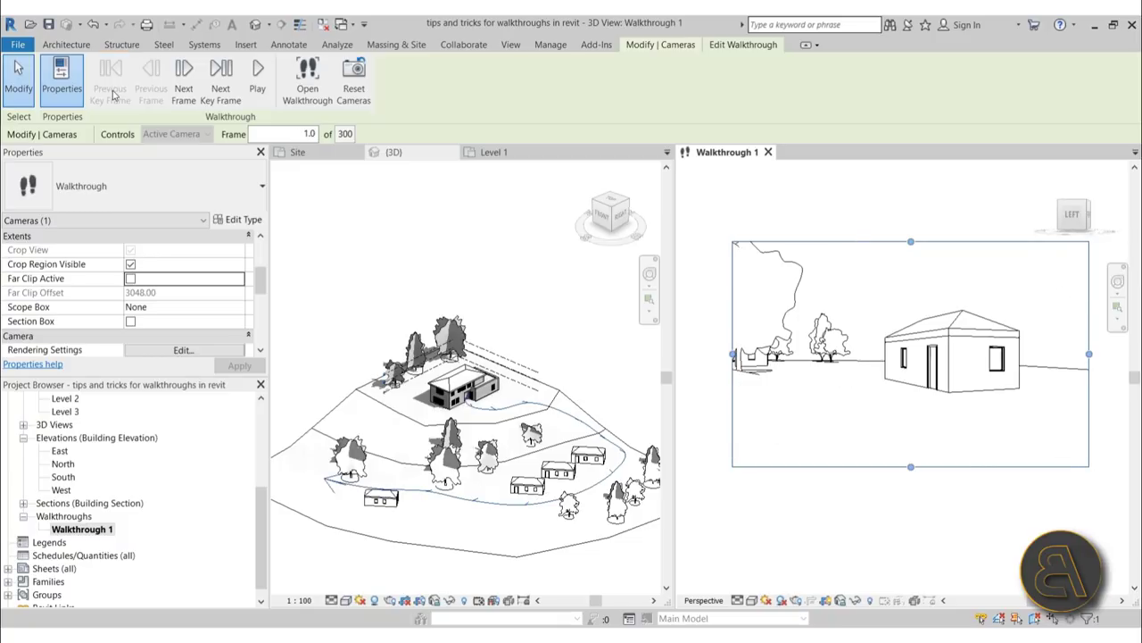
pyautogui.click(257, 98)
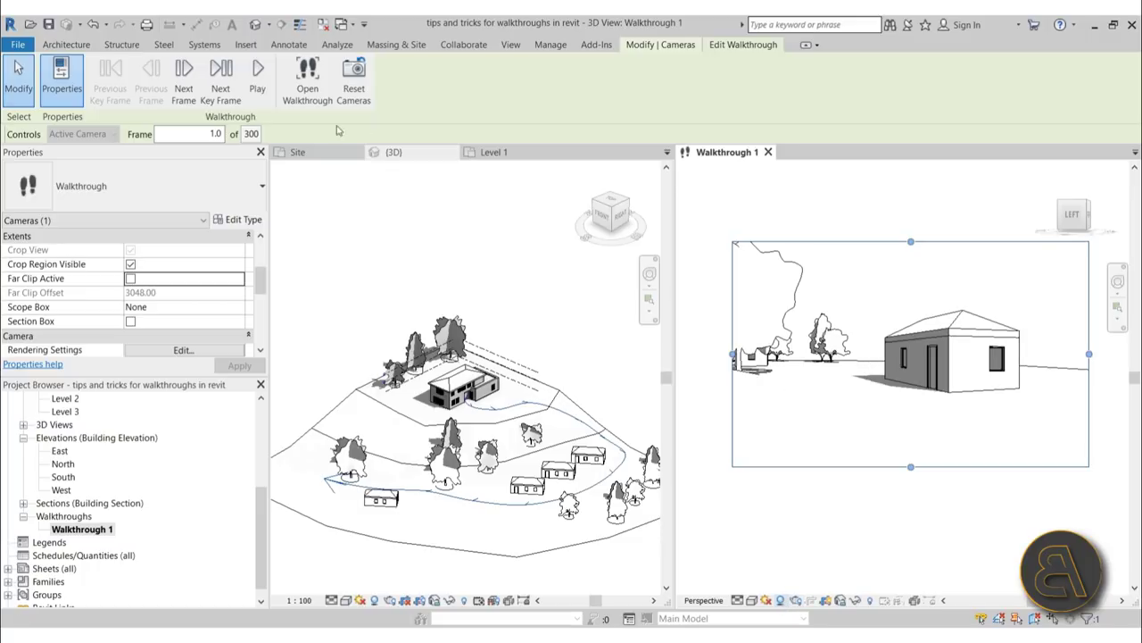
pyautogui.click(257, 76)
# Step: Set the Walkthrough 1 view's sun settings to a Still solar study with the Summer Solstice preset
pyautogui.click(765, 600)
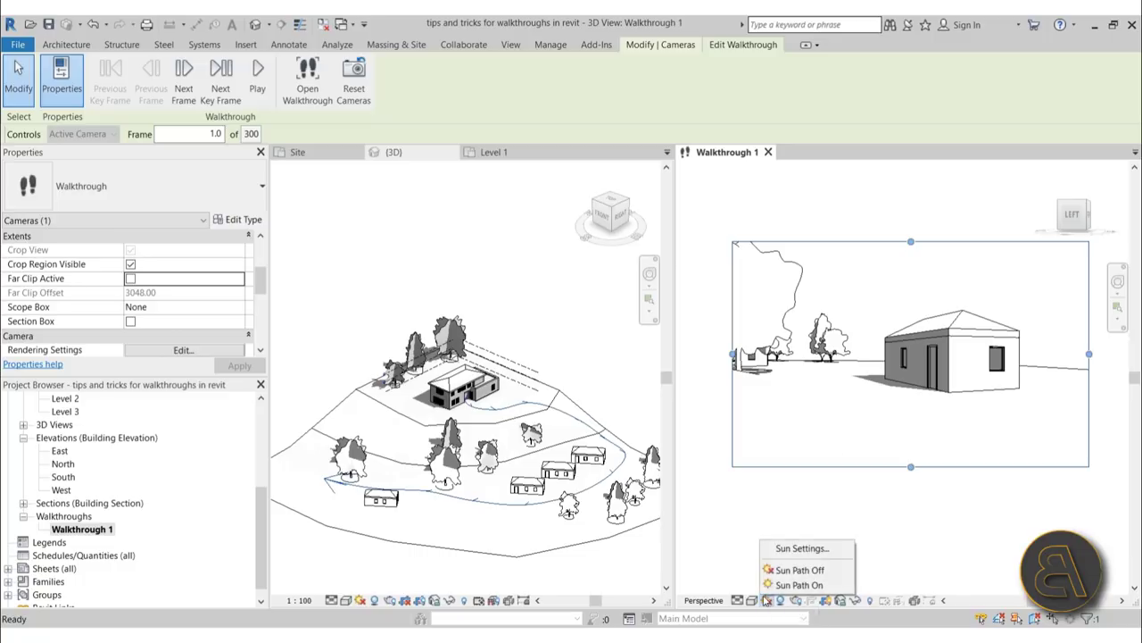
pyautogui.click(786, 549)
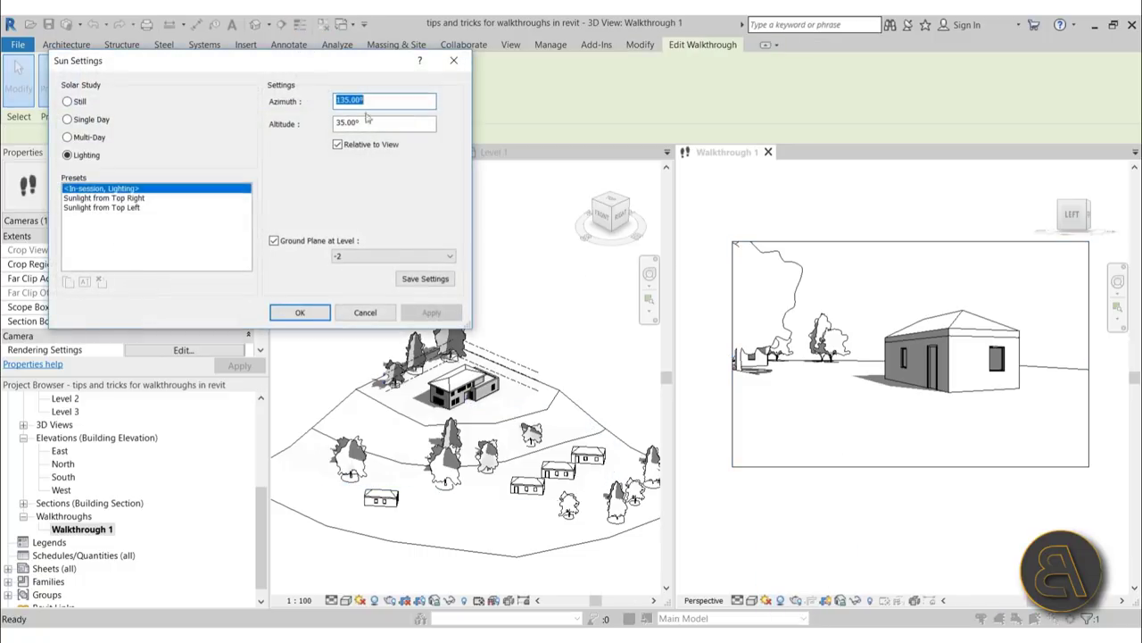
pyautogui.moveTo(303, 66); pyautogui.dragTo(454, 153)
pyautogui.click(238, 191)
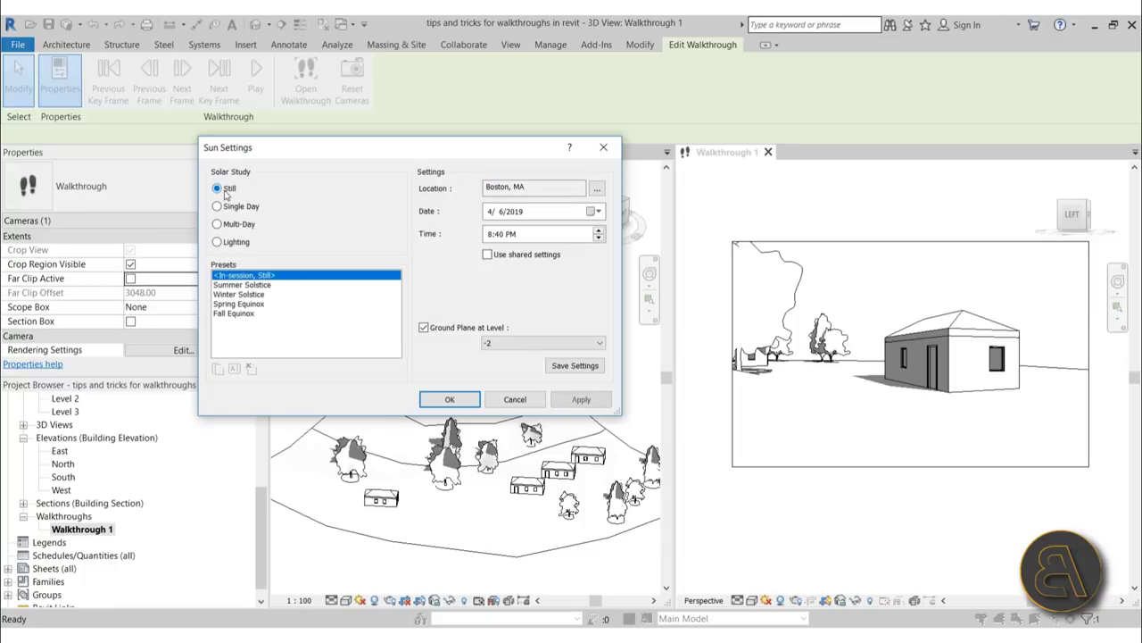
pyautogui.click(243, 284)
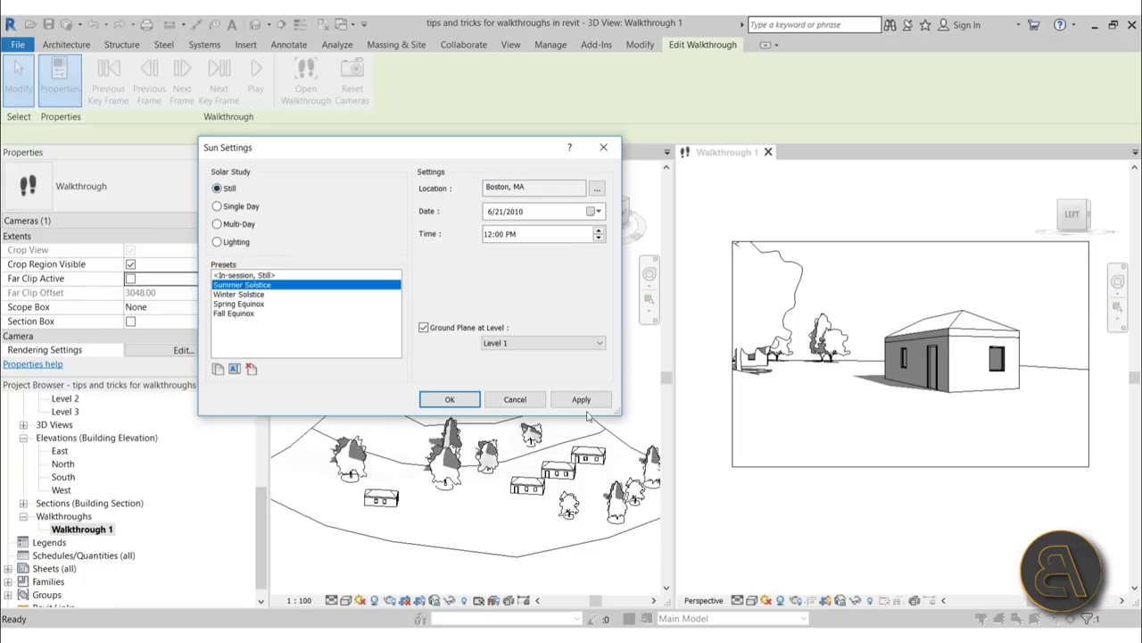
pyautogui.click(446, 399)
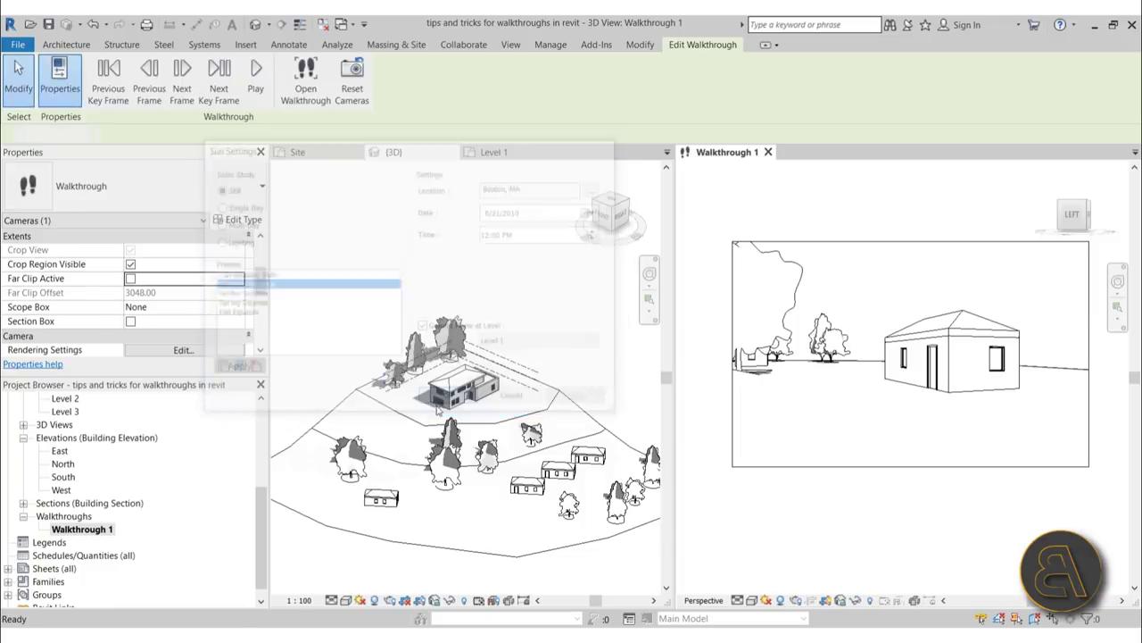
# Step: Reopen Edit Walkthrough from the Walkthrough 1 view's crop boundary and play the walkthrough
pyautogui.click(790, 242)
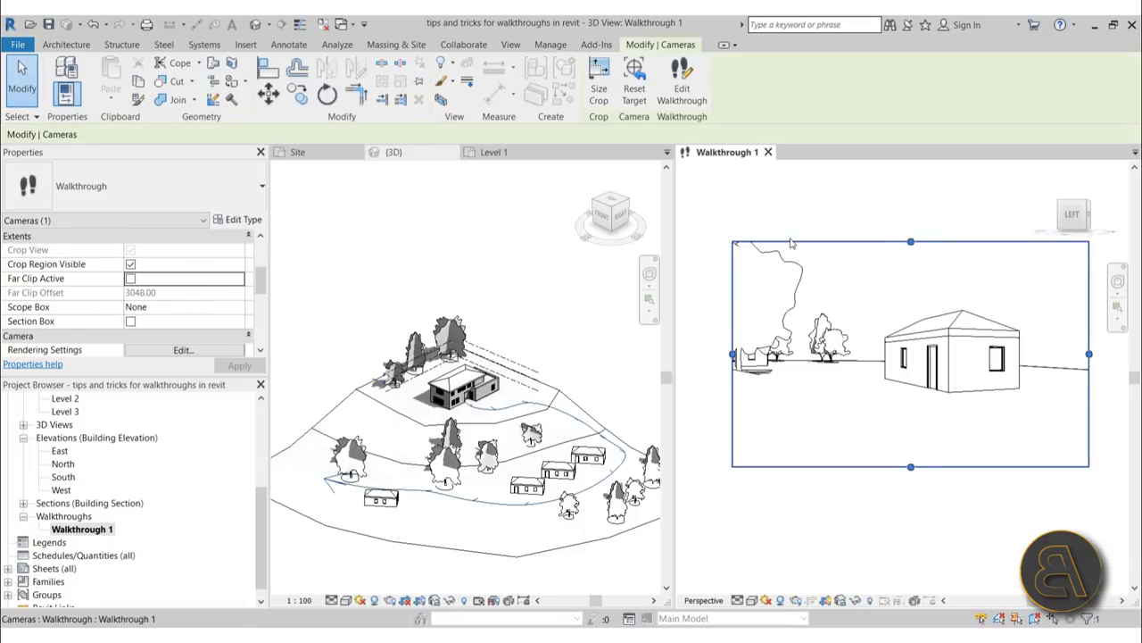
pyautogui.click(701, 105)
pyautogui.click(255, 98)
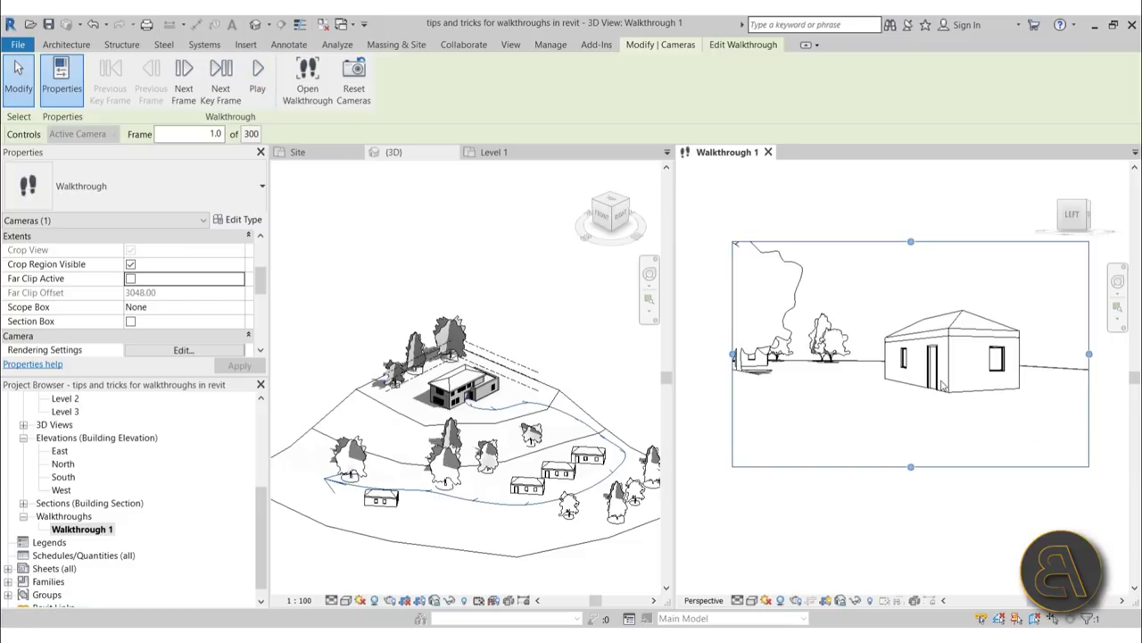
# Step: Turn on Show Ambient Shadows in the Walkthrough 1 view's Graphic Display Options
pyautogui.click(754, 600)
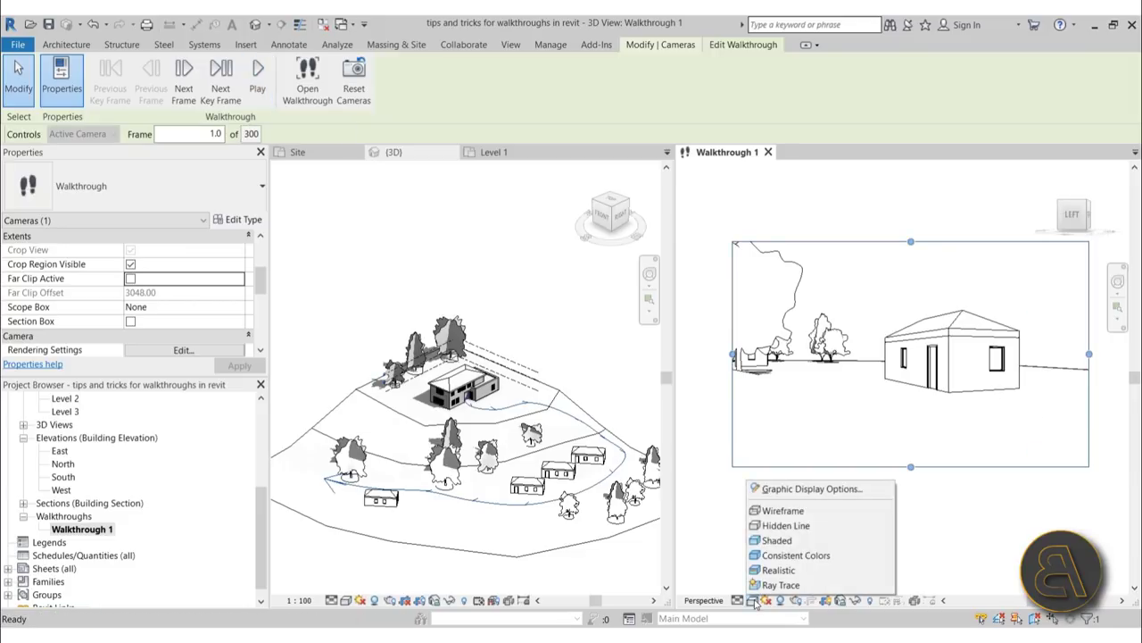
pyautogui.click(767, 489)
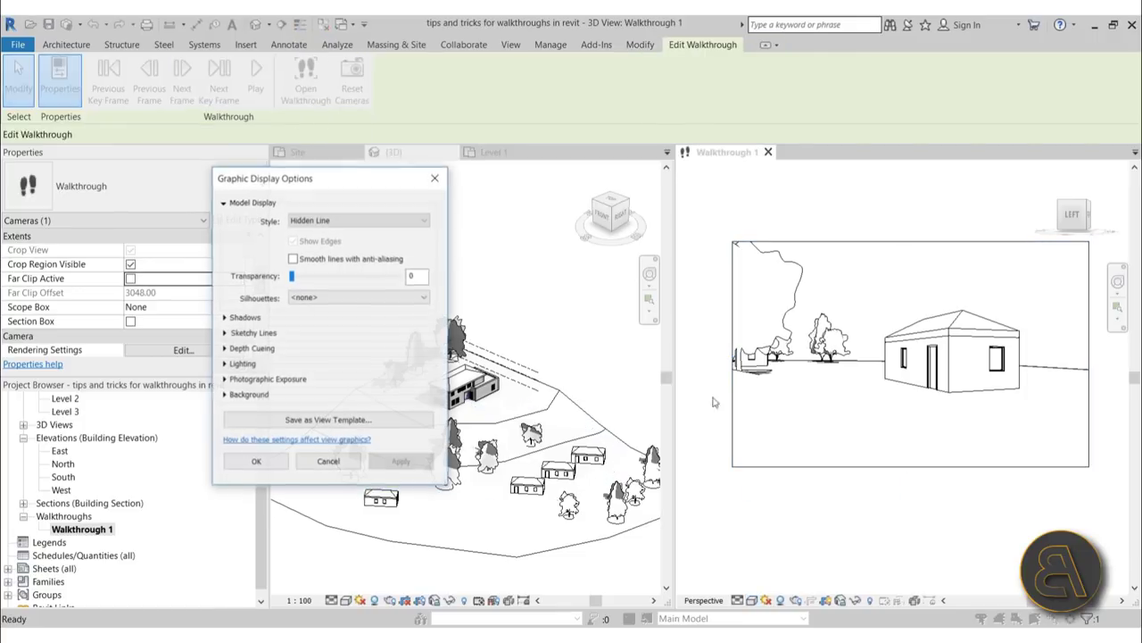
pyautogui.click(225, 318)
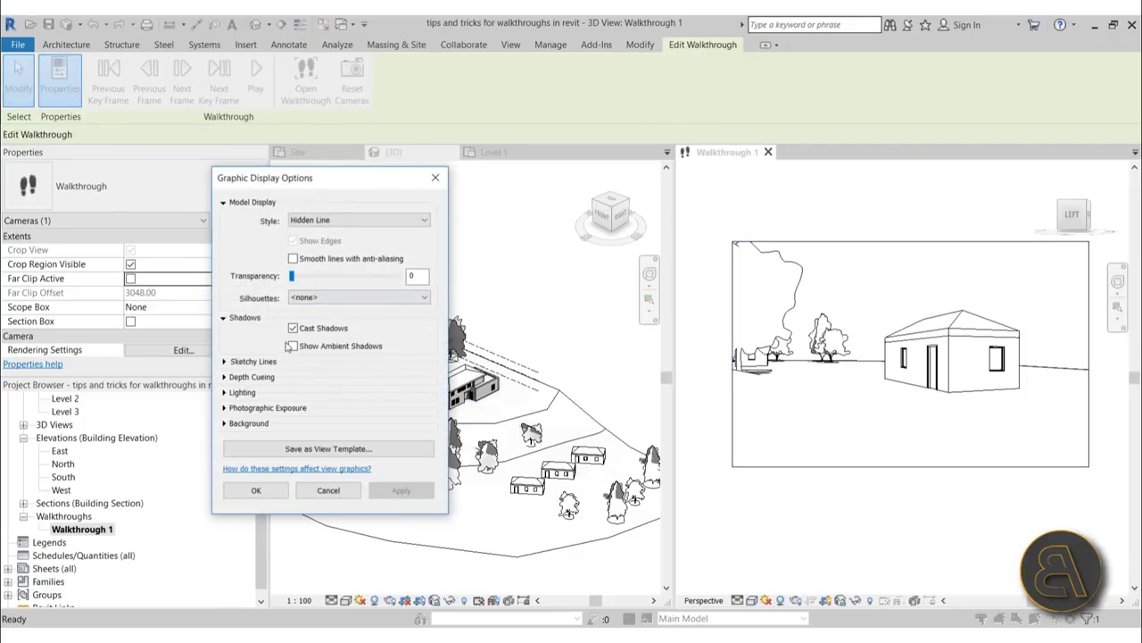
pyautogui.click(293, 345)
pyautogui.click(376, 491)
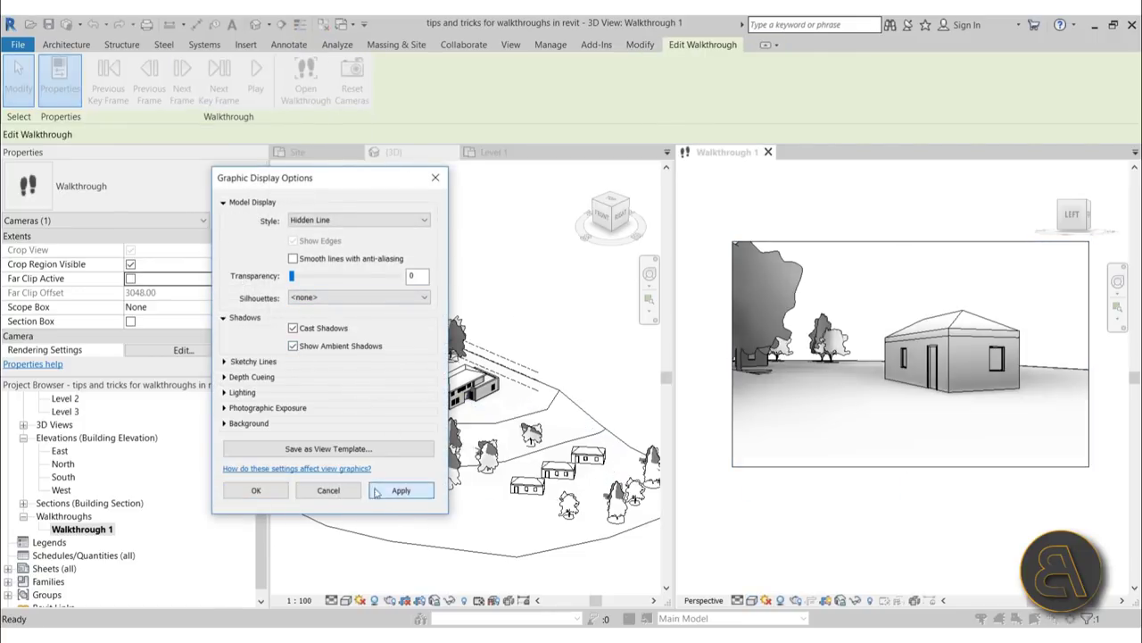
pyautogui.click(278, 489)
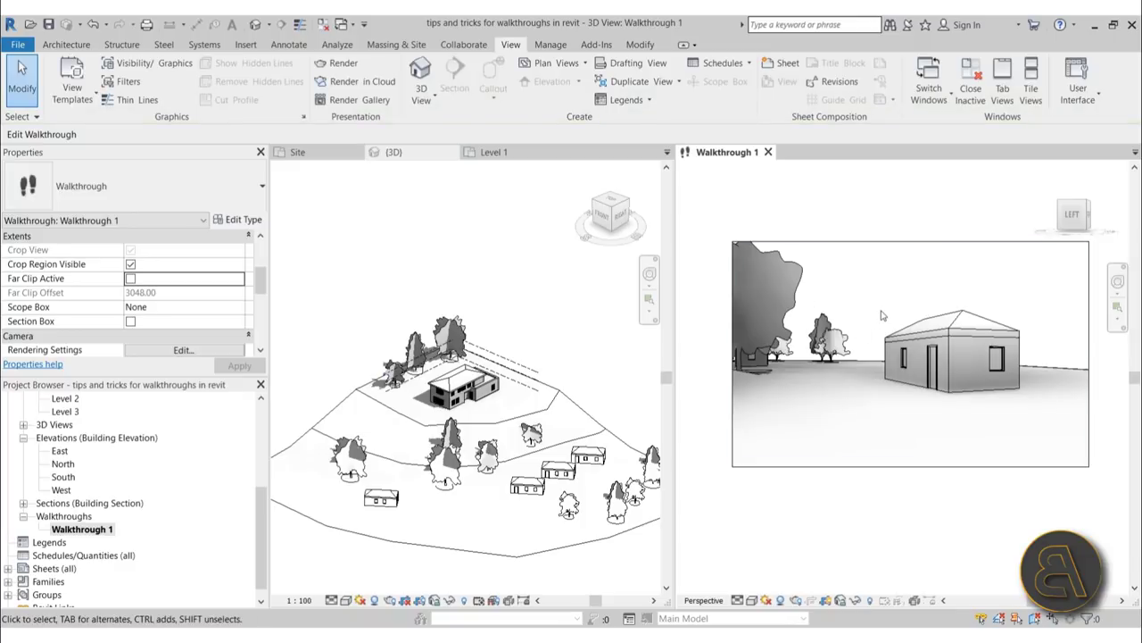
pyautogui.scroll(1, 882, 315)
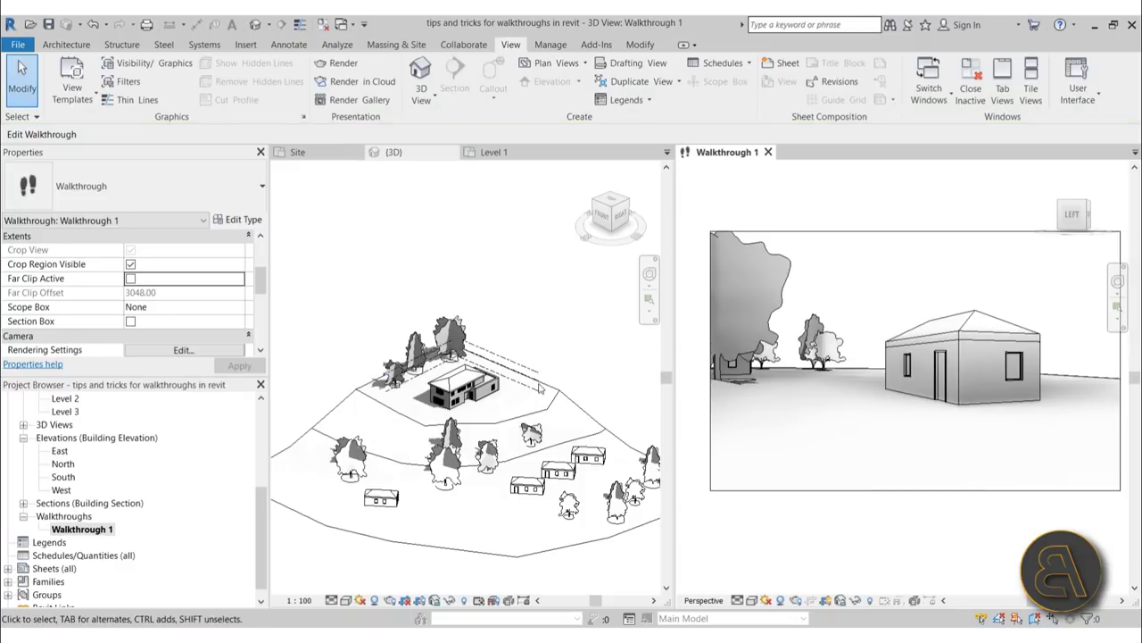
# Step: Resume editing the walkthrough and orbit the 3D view to see the camera path from above
pyautogui.click(764, 233)
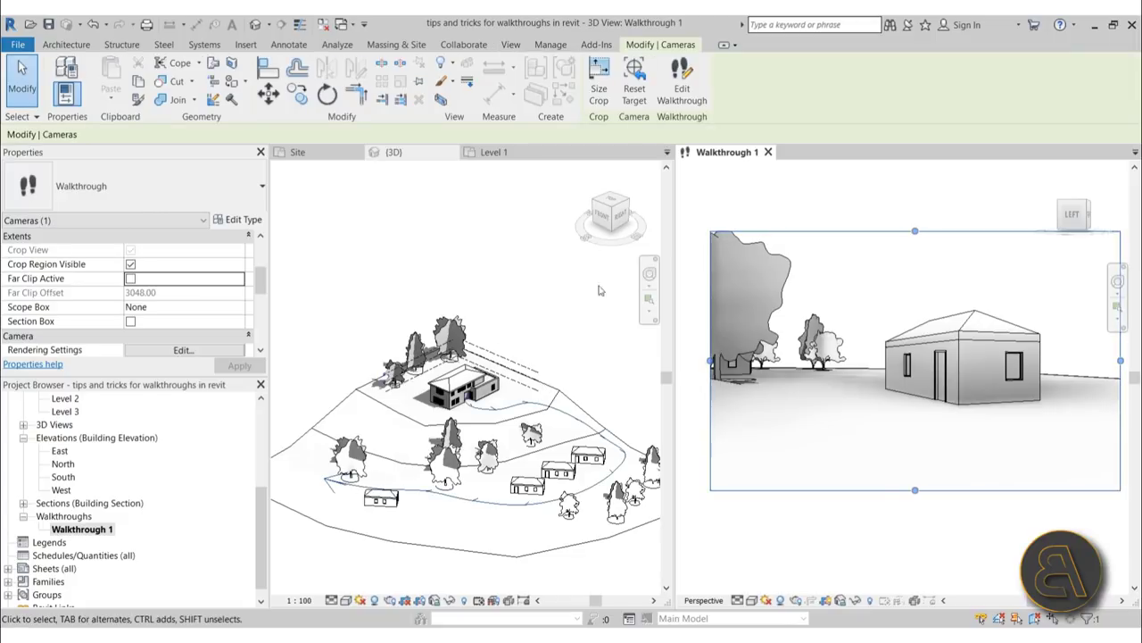
pyautogui.click(681, 90)
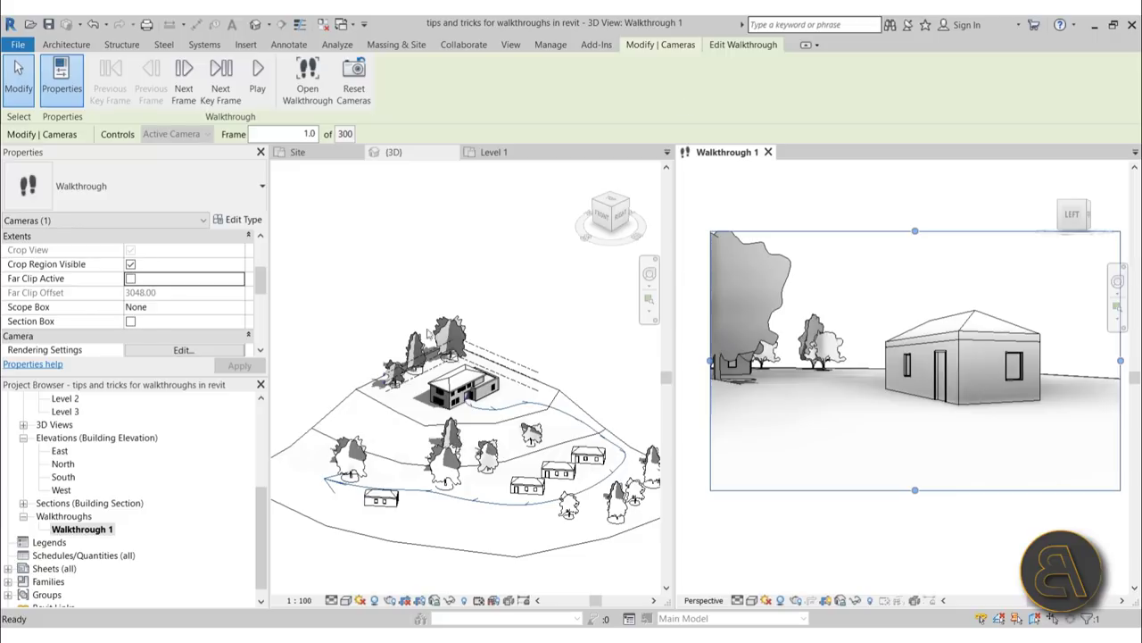
pyautogui.click(430, 497)
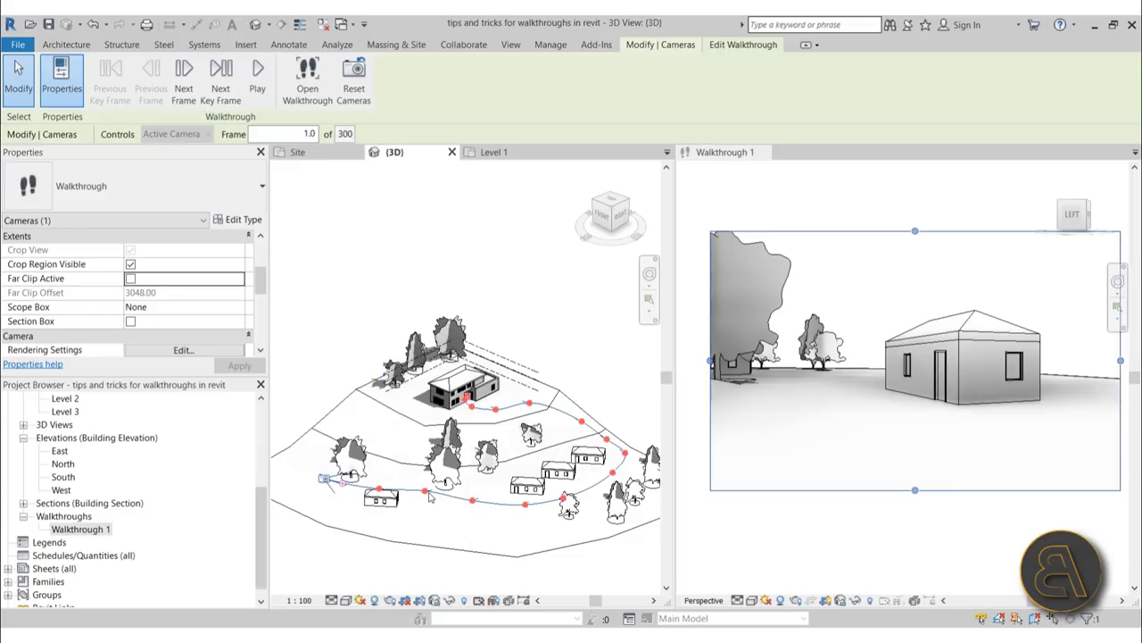
pyautogui.keyDown('shift'); pyautogui.moveTo(416, 262); pyautogui.dragTo(425, 332, button='middle'); pyautogui.keyUp('shift')
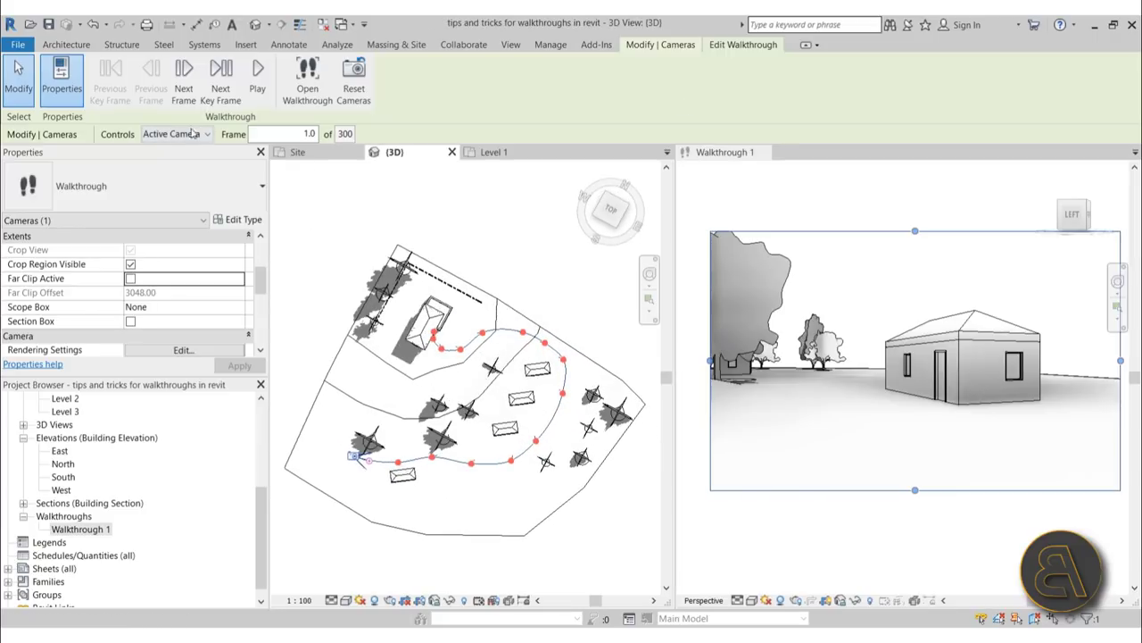
pyautogui.scroll(2, 462, 450)
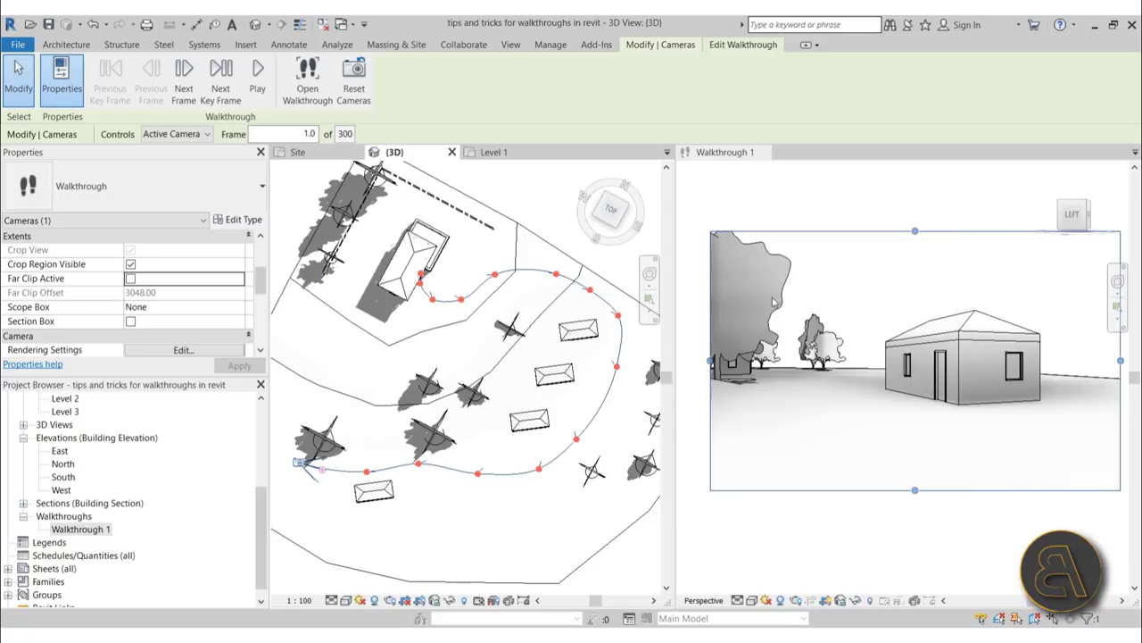
# Step: Set the walkthrough to 500 total frames at 20 frames per second in the Walkthrough Frames settings
pyautogui.click(769, 209)
pyautogui.scroll(-5, 183, 290)
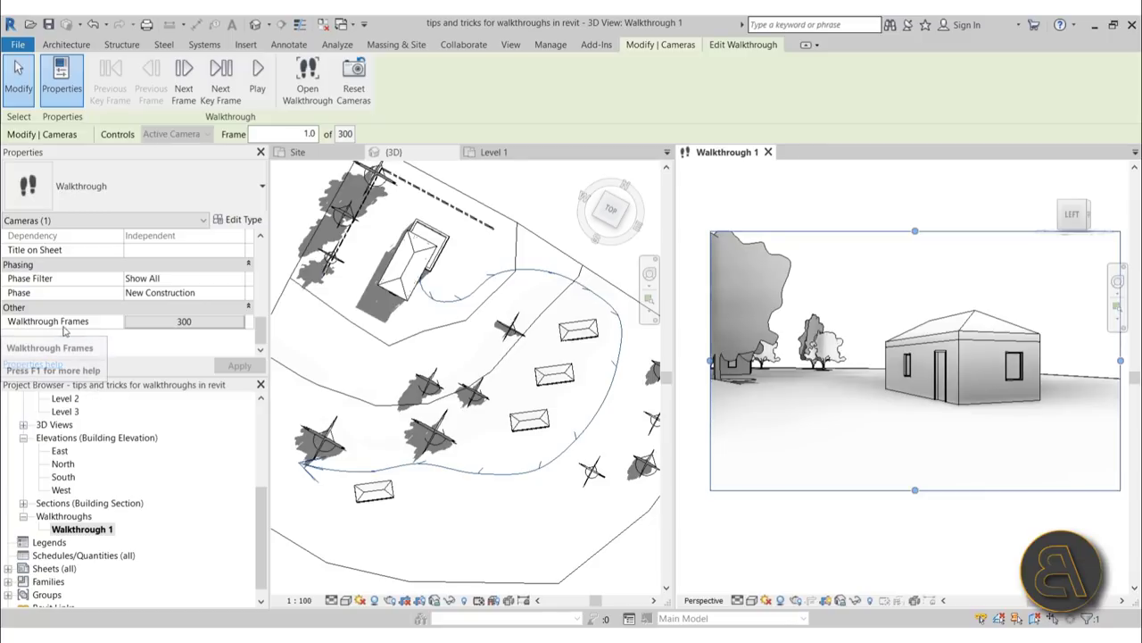
pyautogui.click(164, 329)
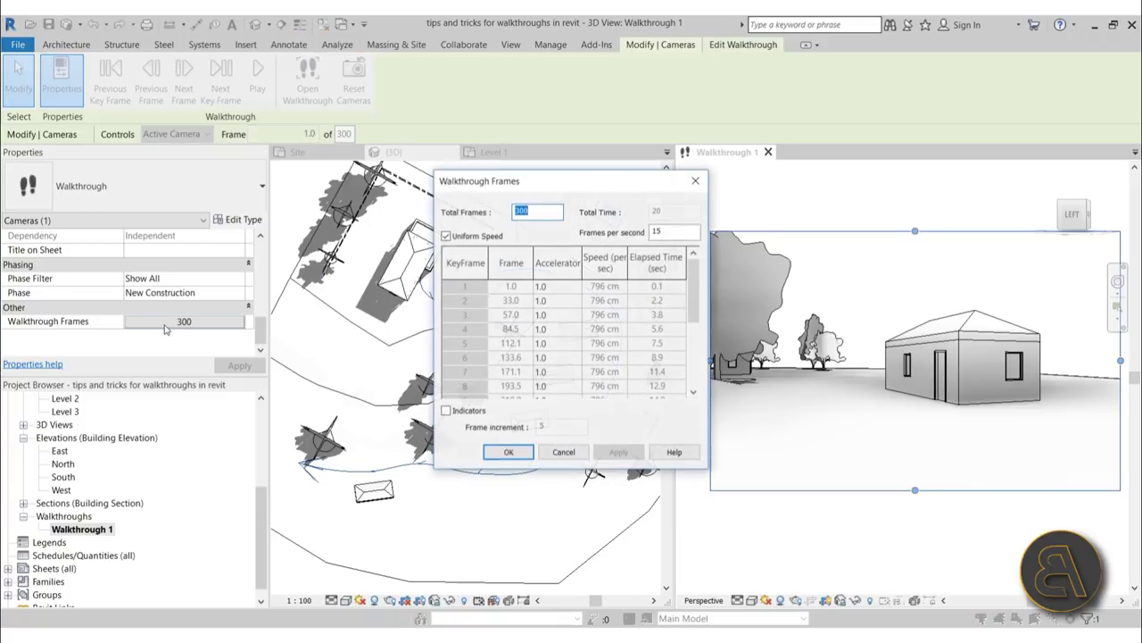
pyautogui.doubleClick(658, 232)
pyautogui.write('20')
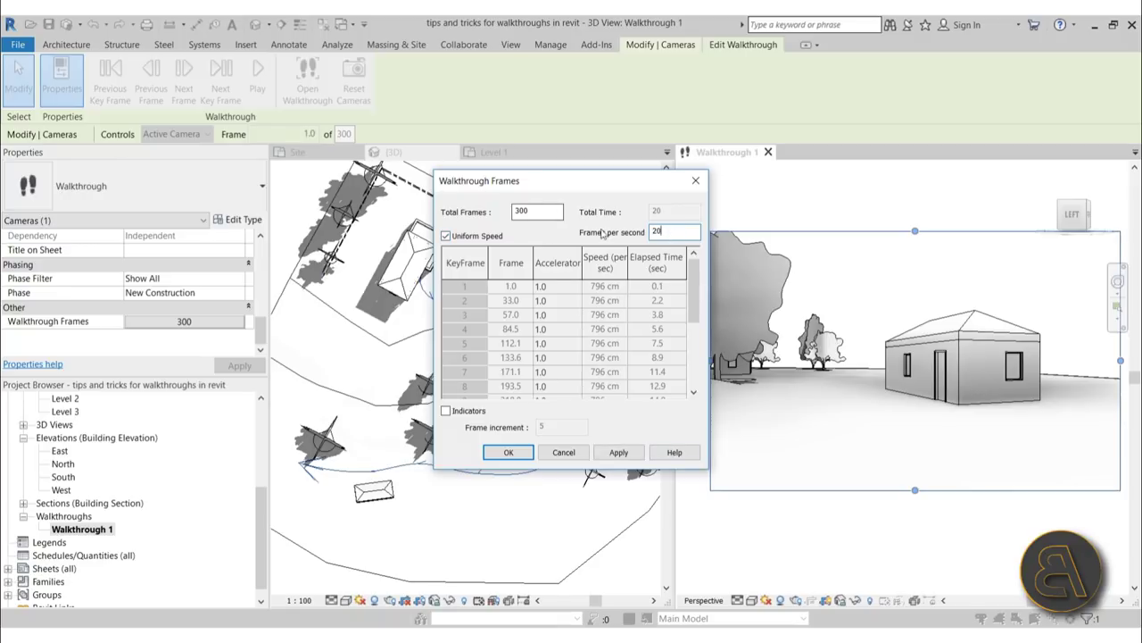
pyautogui.doubleClick(548, 210)
pyautogui.write('500')
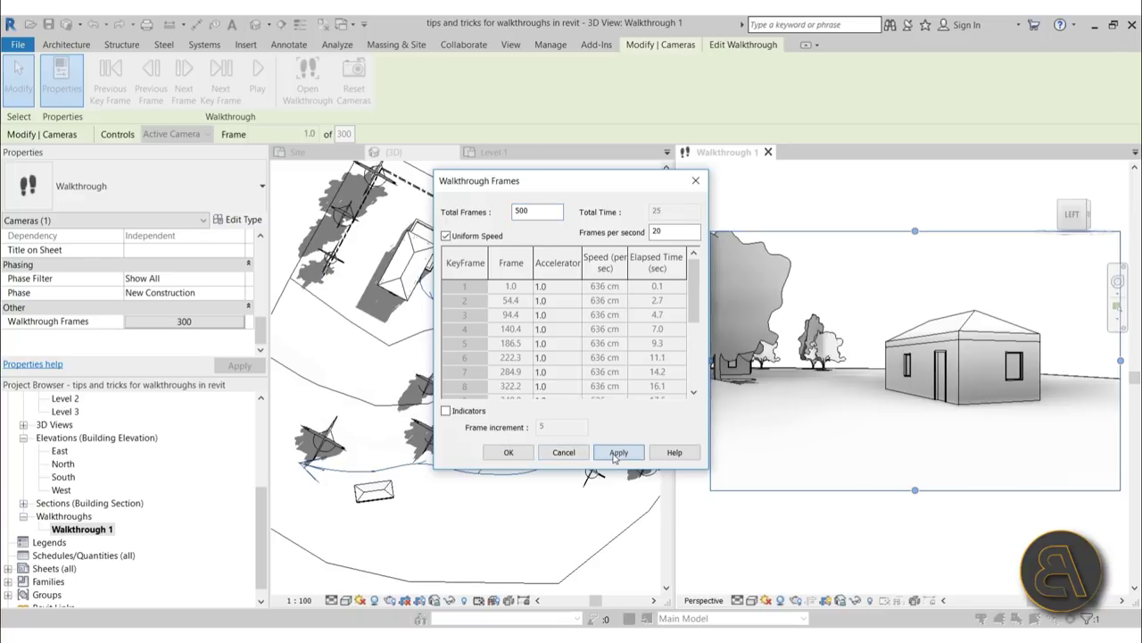
pyautogui.click(618, 451)
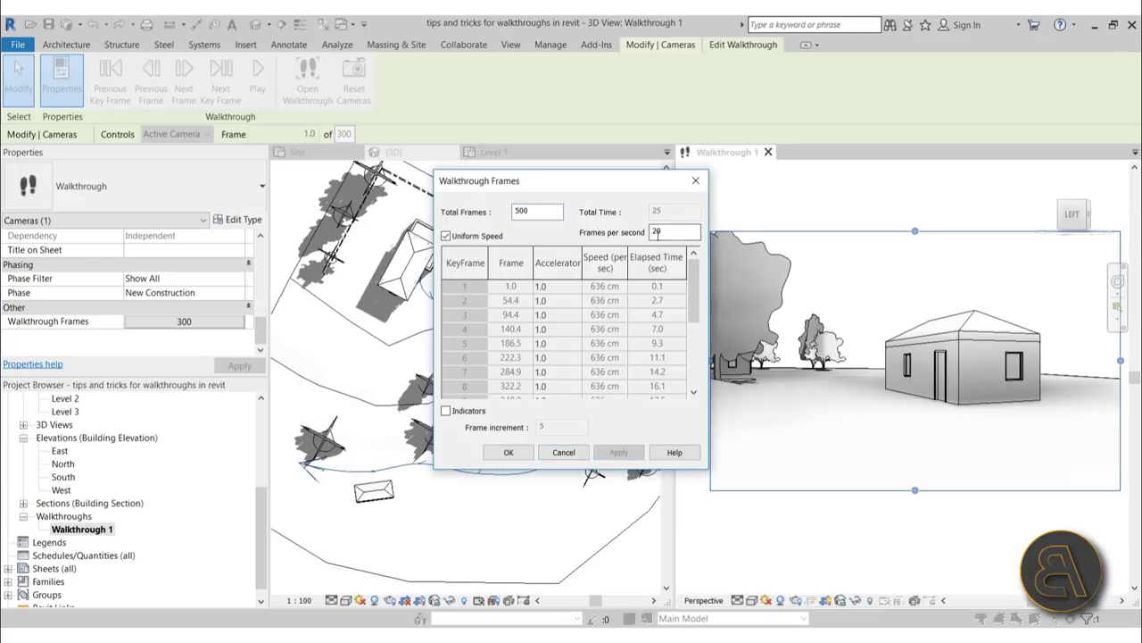
# Step: Turn off Uniform Speed and set the accelerator of key frames 9, 10 and 11 to 2
pyautogui.click(483, 239)
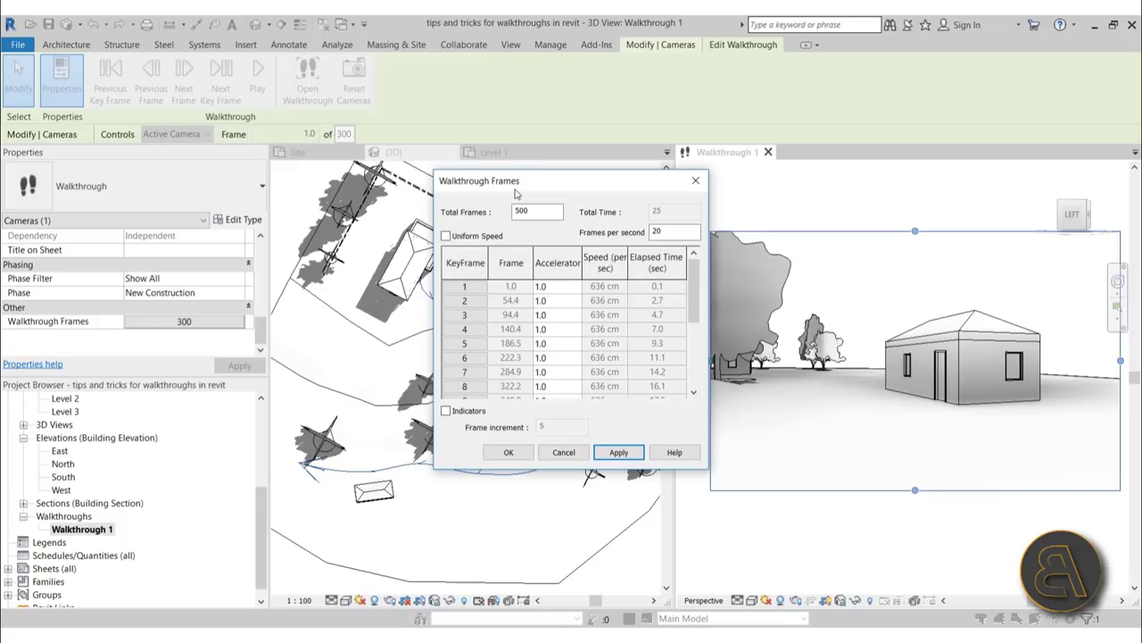
pyautogui.moveTo(523, 191); pyautogui.dragTo(765, 208)
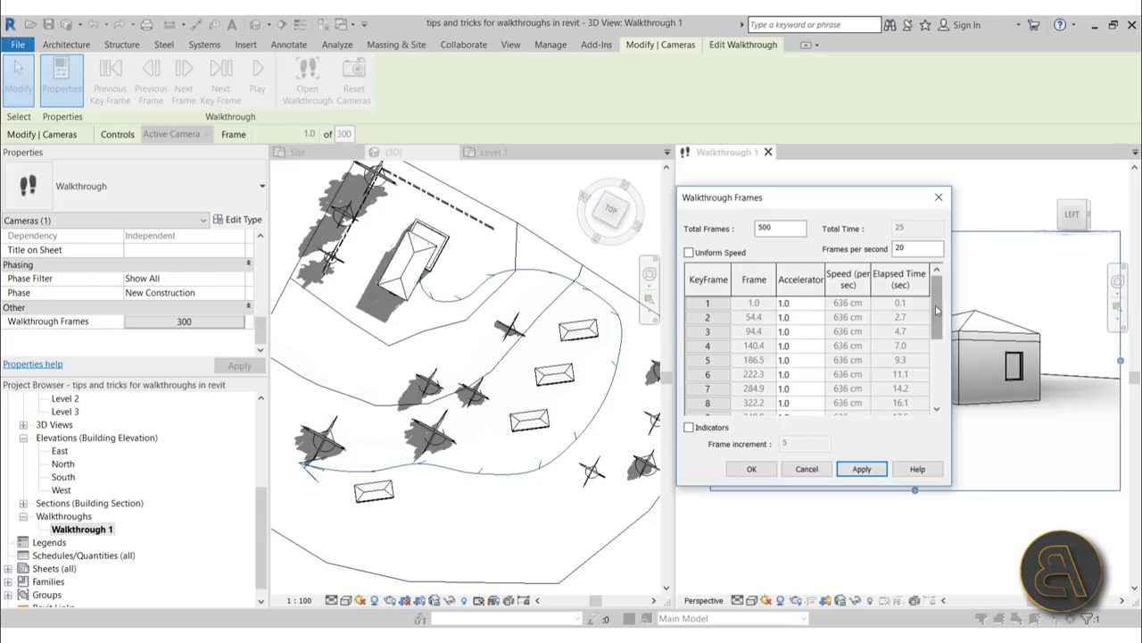
pyautogui.scroll(-1, 938, 310)
pyautogui.scroll(-1, 721, 358)
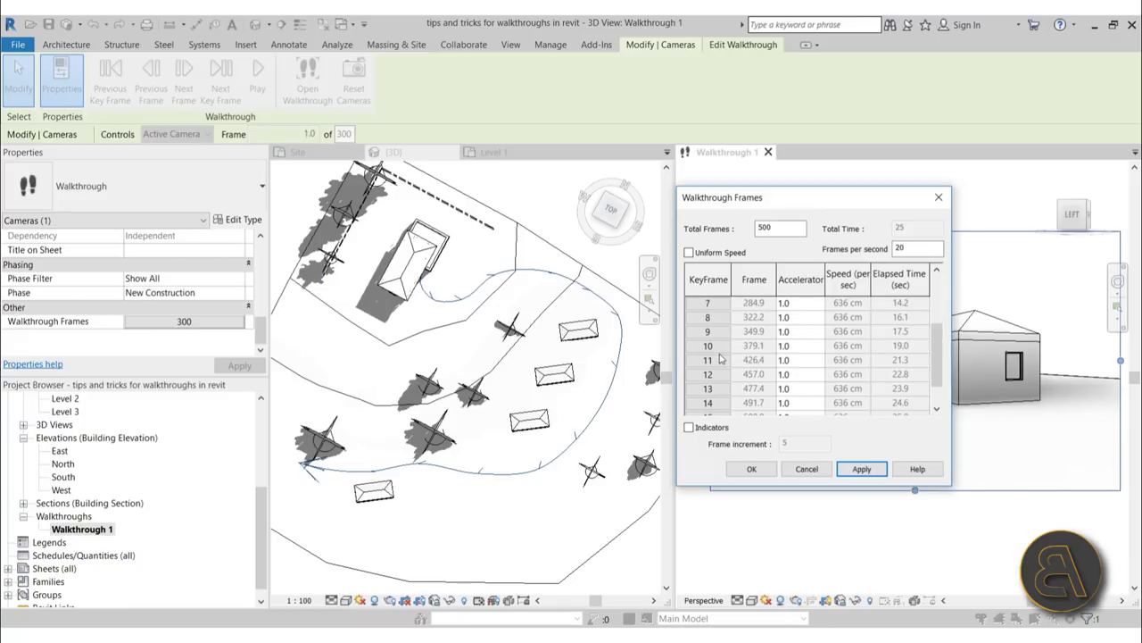
pyautogui.scroll(1, 704, 340)
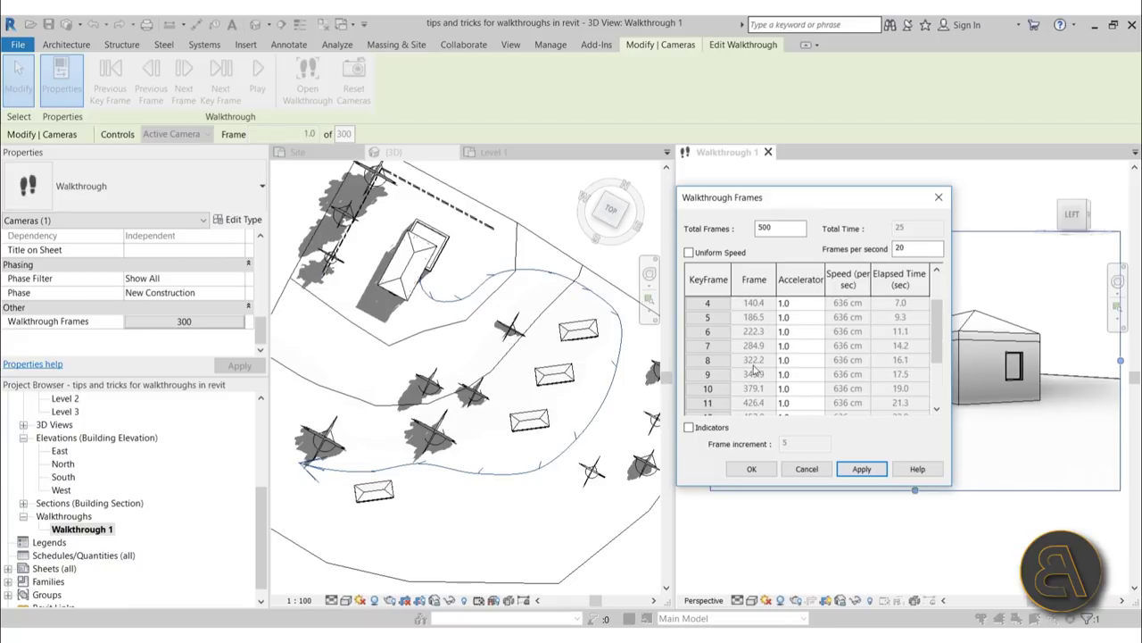
pyautogui.click(797, 376)
pyautogui.write('2')
pyautogui.click(813, 393)
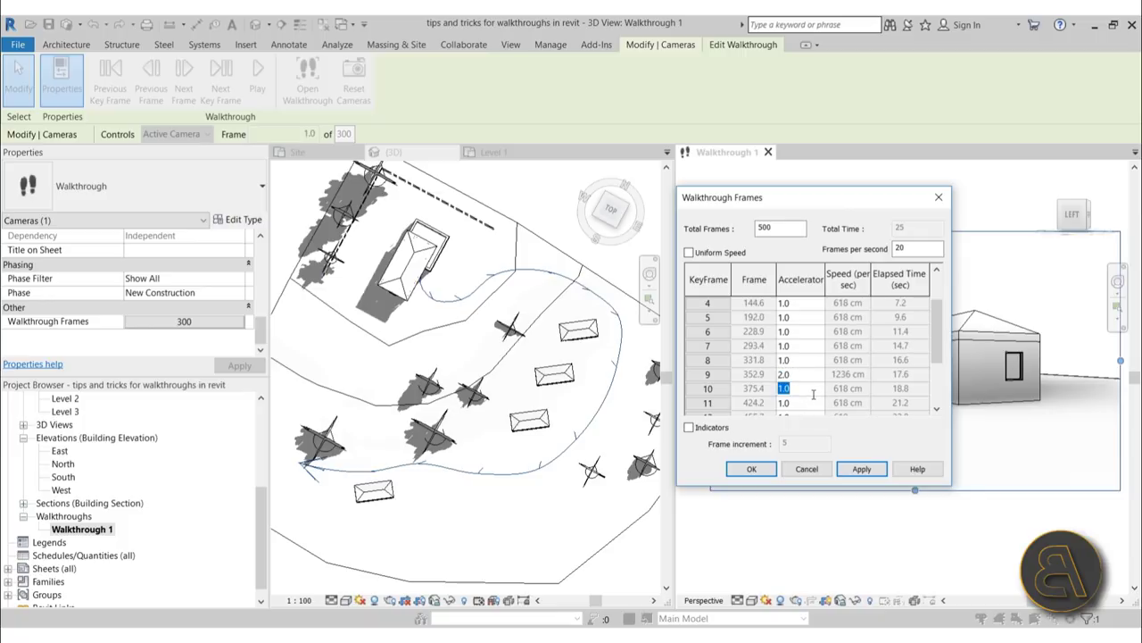
pyautogui.write('2')
pyautogui.scroll(-1, 815, 385)
pyautogui.click(802, 360)
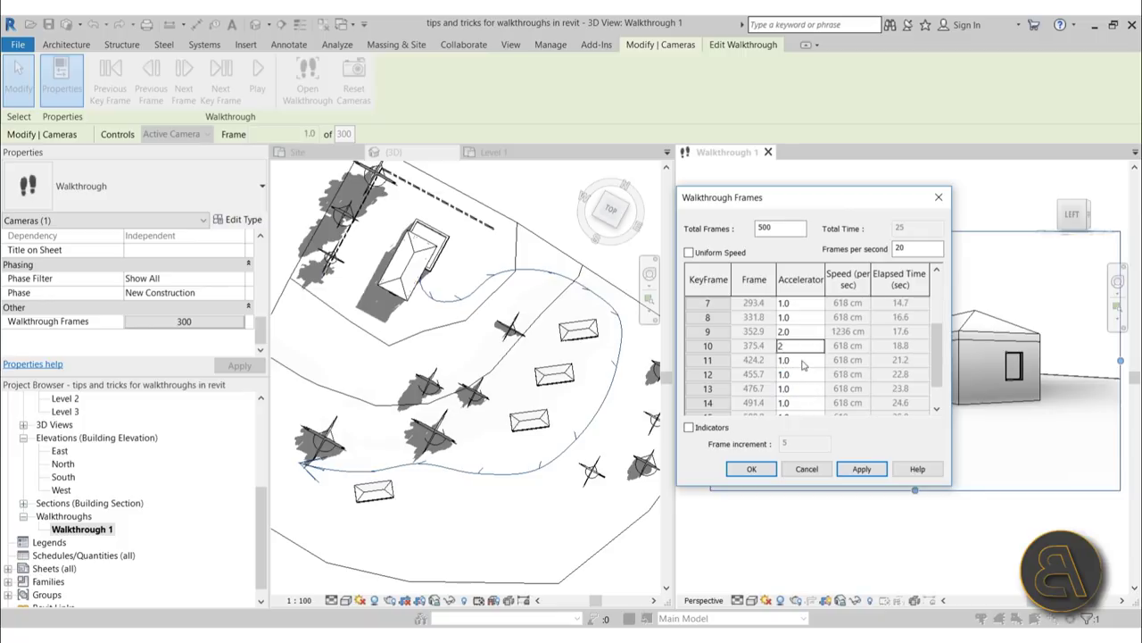
pyautogui.write('2')
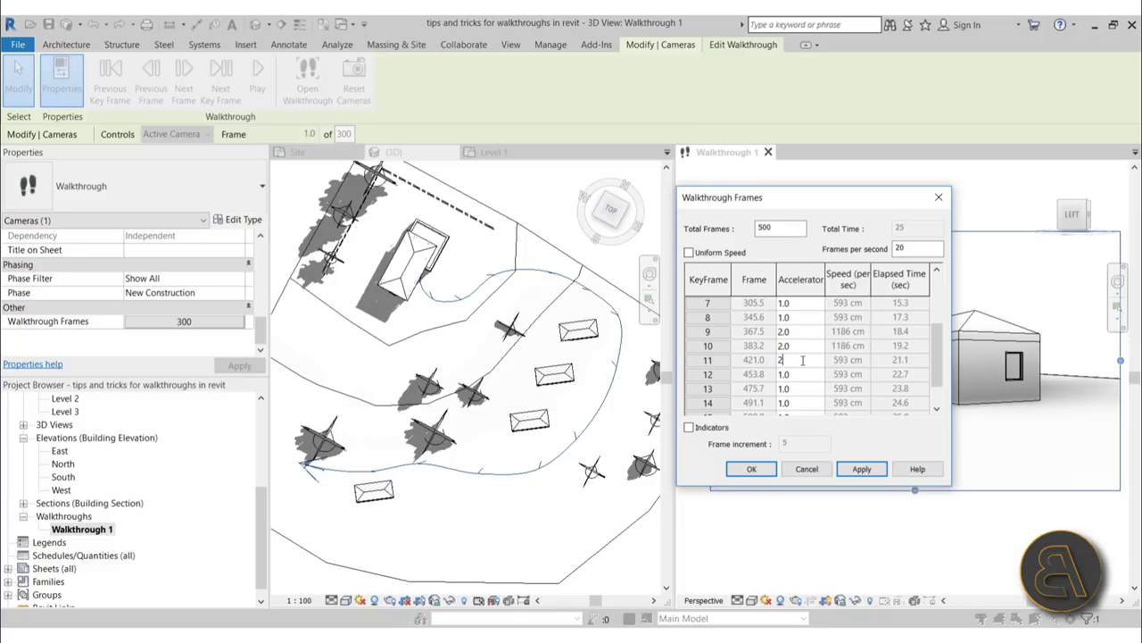
# Step: Set the accelerator of key frames 15, 14 and 13 to 0.3 and apply the changes
pyautogui.scroll(-1, 937, 357)
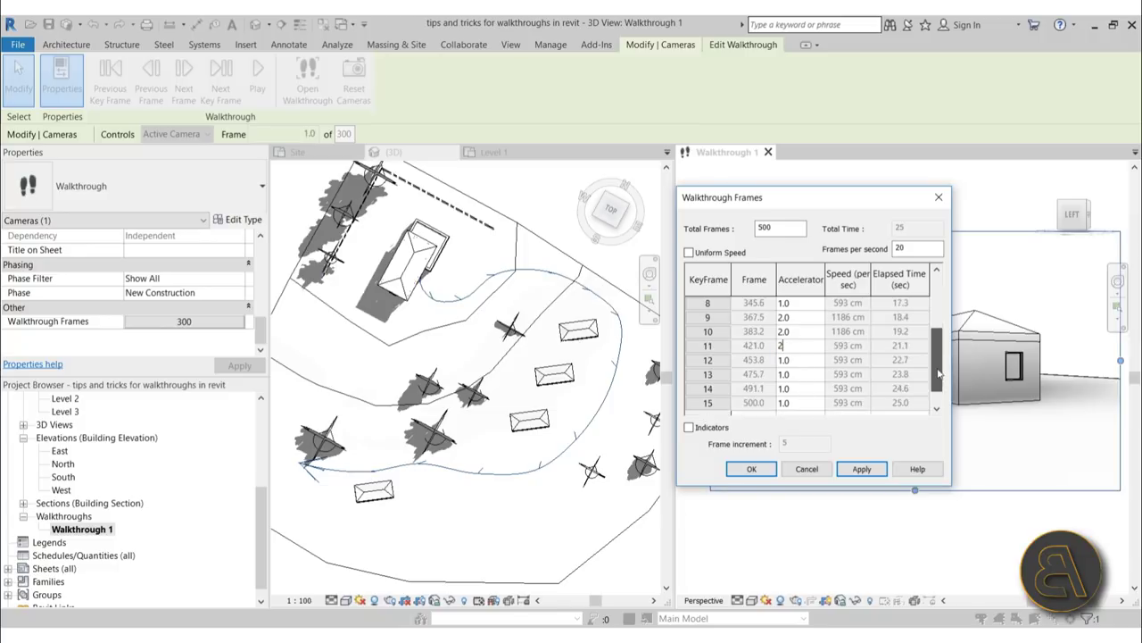
pyautogui.click(808, 389)
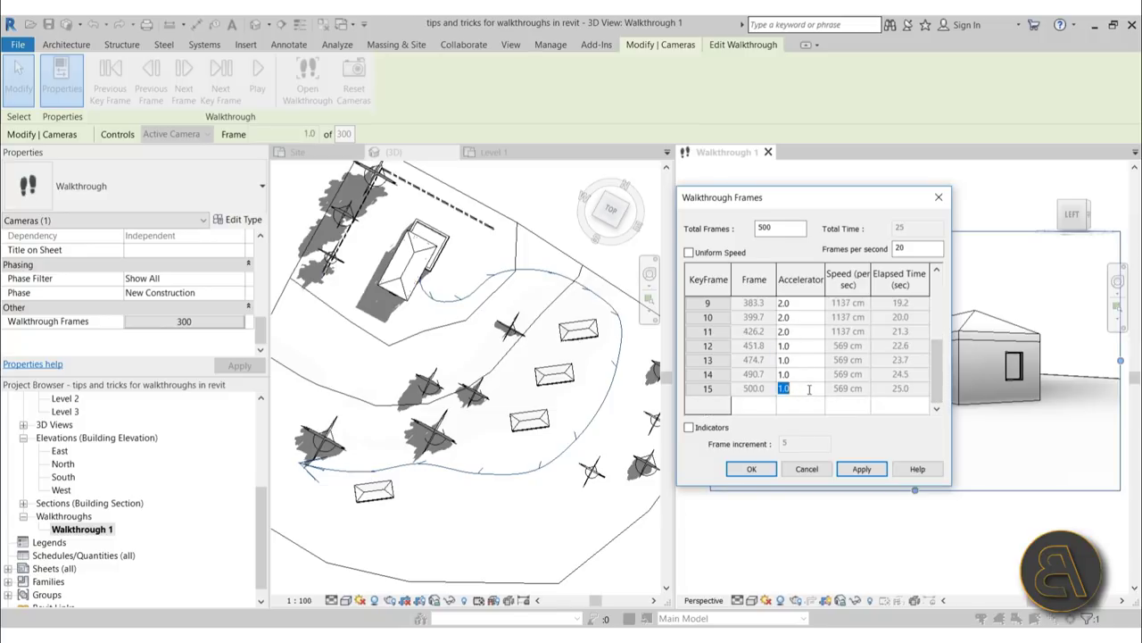
pyautogui.press('BackSpace')
pyautogui.click(807, 378)
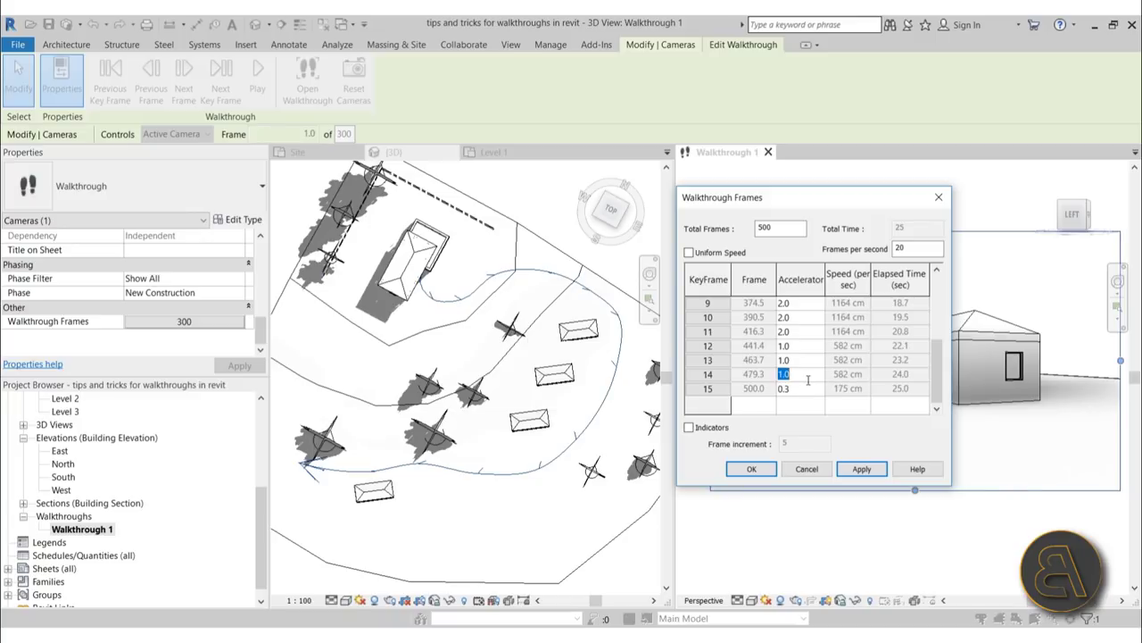
pyautogui.write('.3')
pyautogui.click(806, 361)
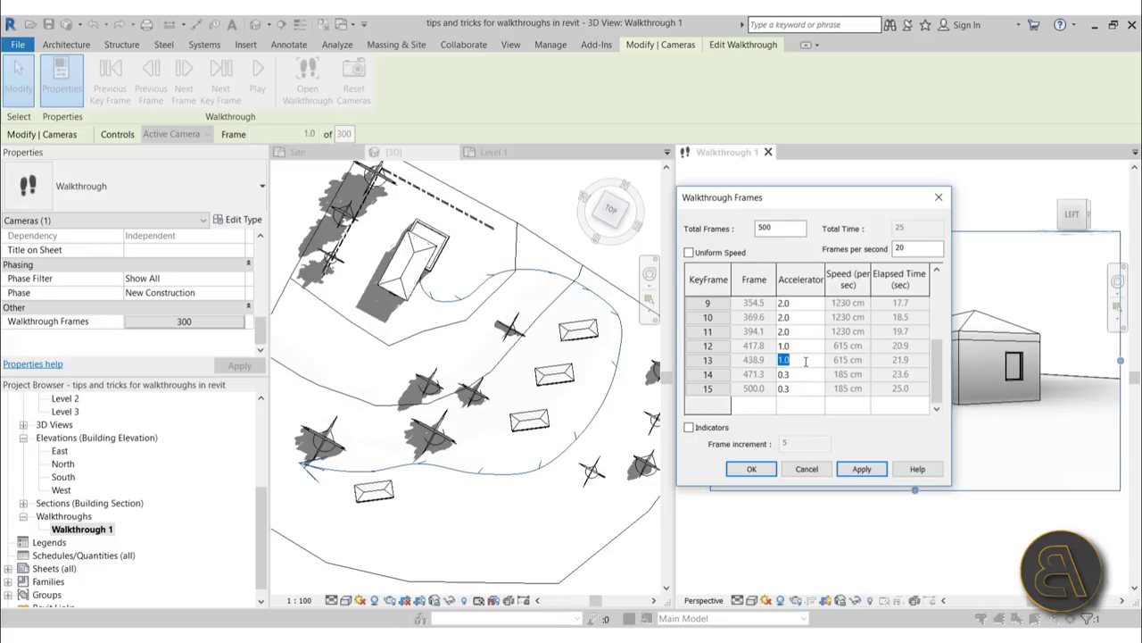
pyautogui.press('BackSpace')
pyautogui.click(861, 469)
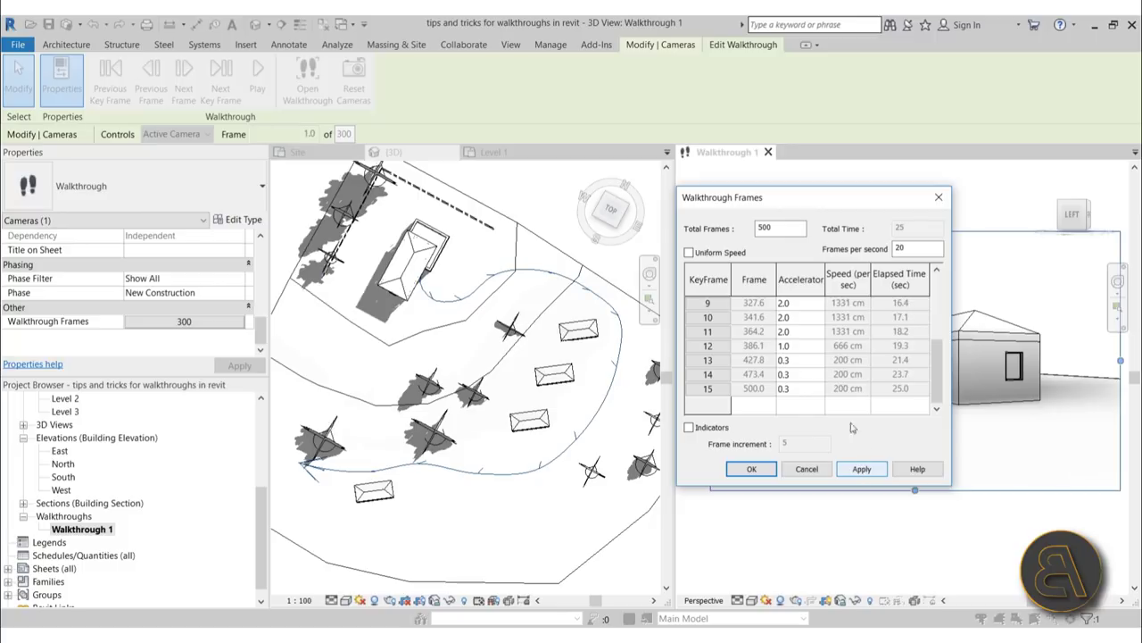
# Step: Accept the walkthrough frame settings and quit editing the walkthrough
pyautogui.scroll(3, 793, 370)
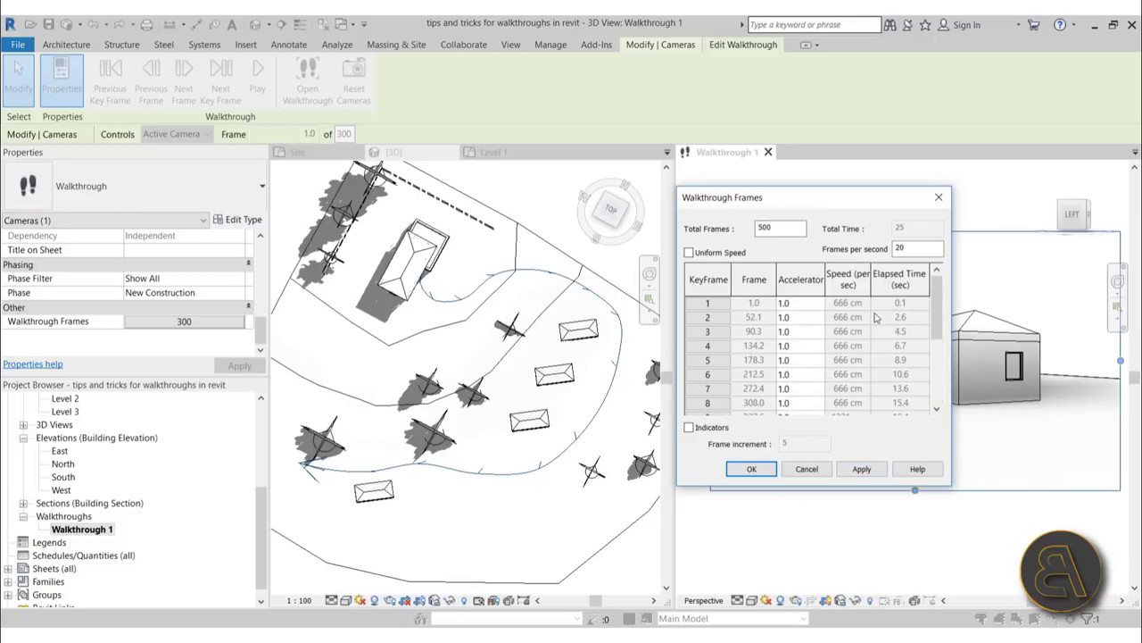
pyautogui.click(878, 473)
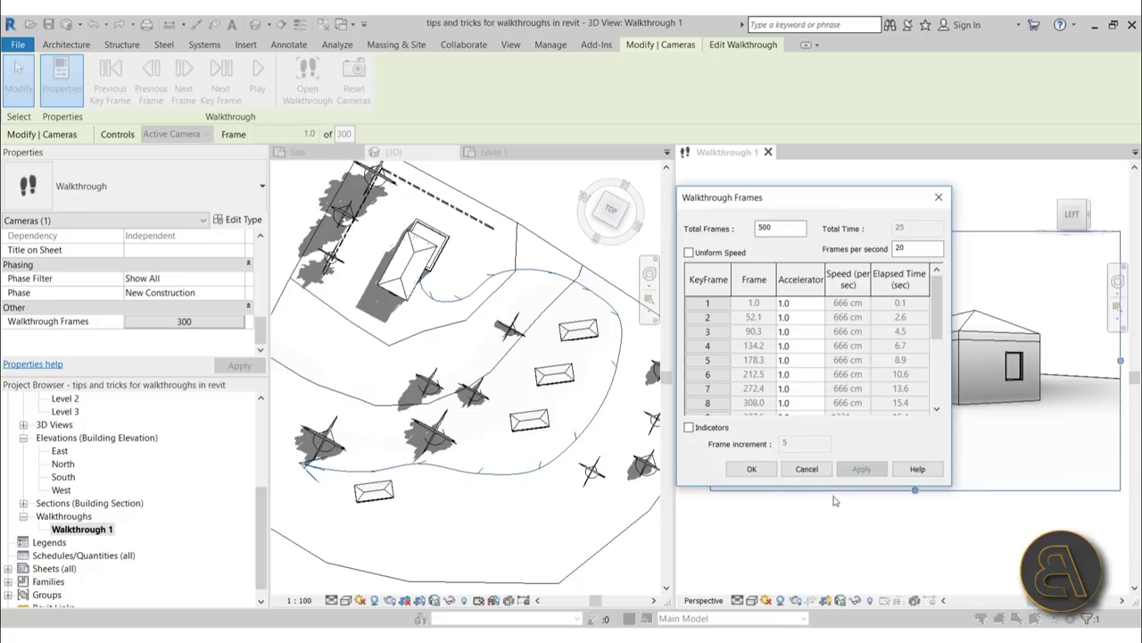
pyautogui.click(752, 470)
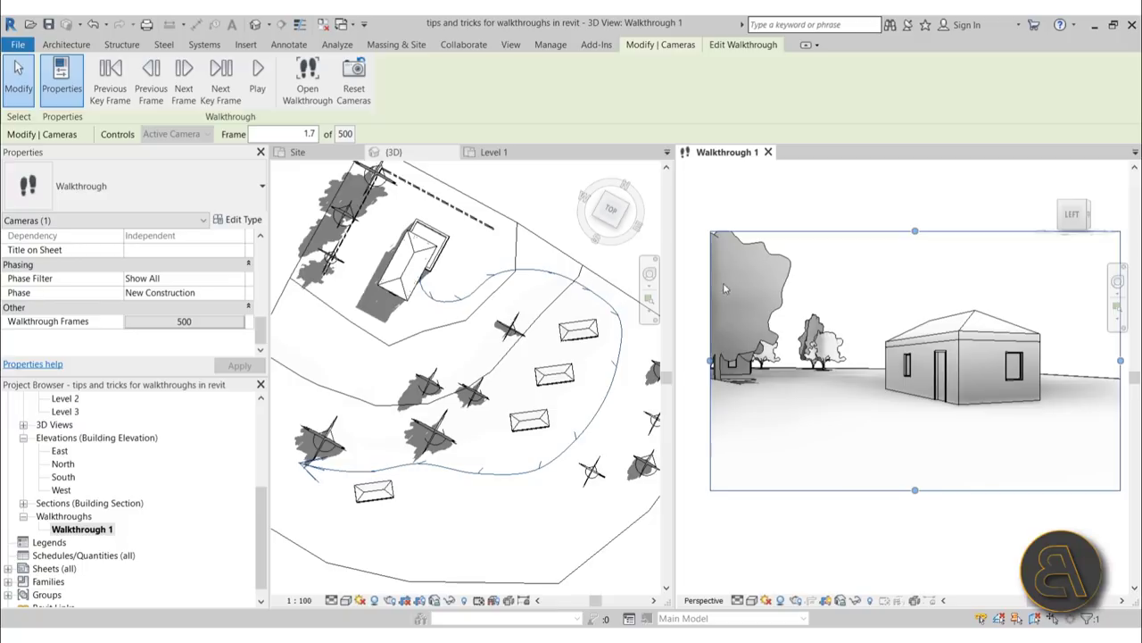
pyautogui.click(810, 242)
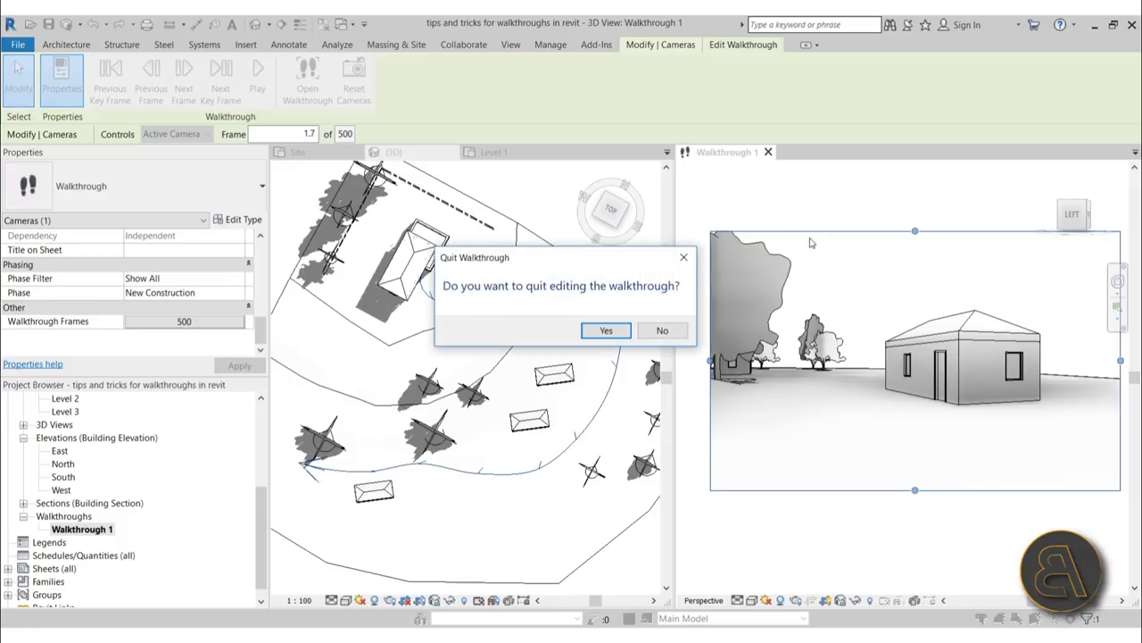
pyautogui.click(607, 331)
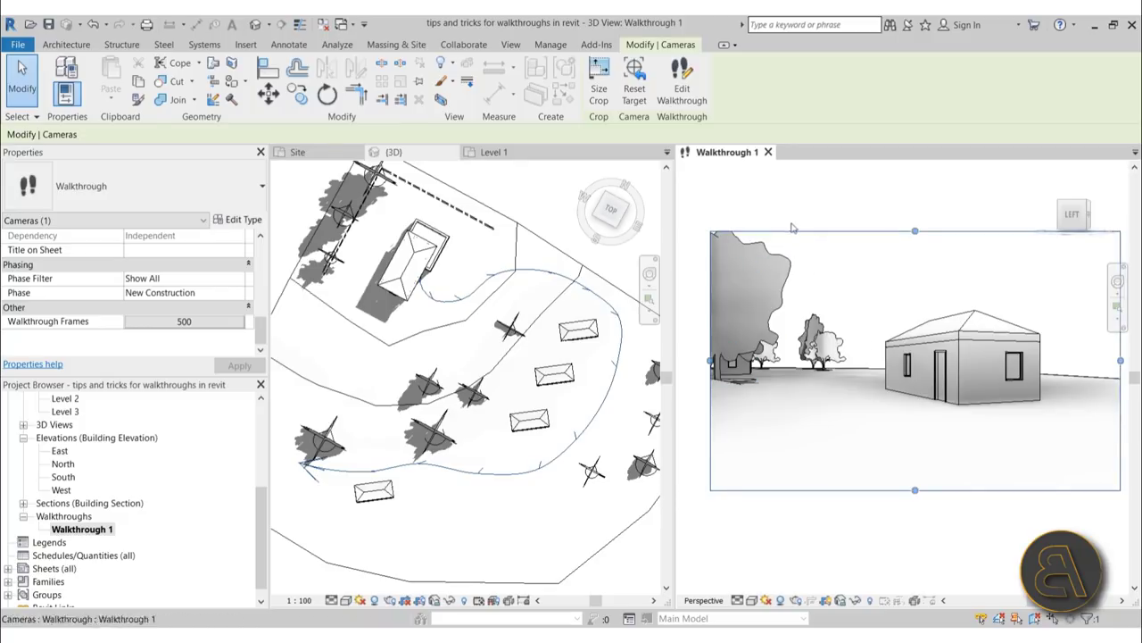
# Step: Resize the walkthrough's crop region to a width of 250 mm using the Scale (locked proportions) option
pyautogui.scroll(-2, 790, 228)
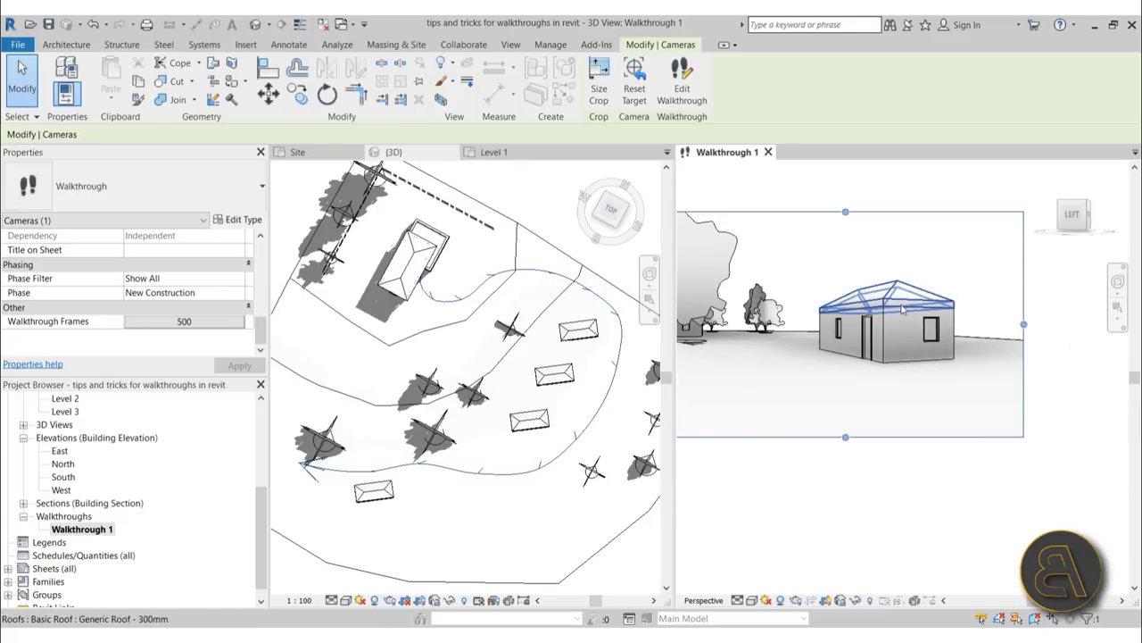
pyautogui.scroll(2, 843, 269)
pyautogui.click(599, 79)
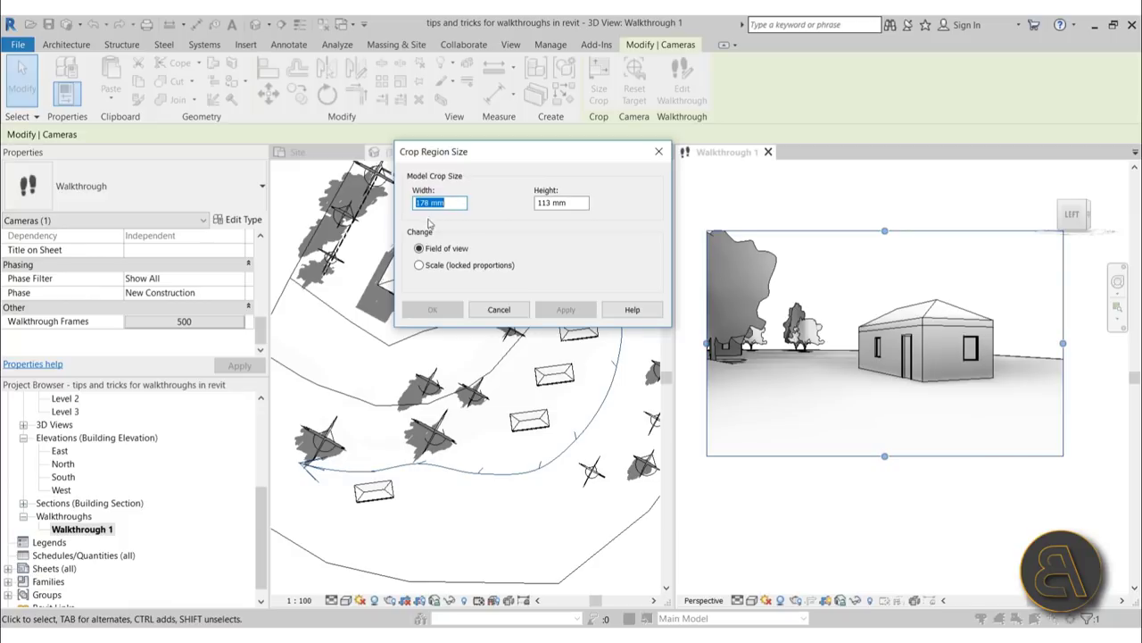
pyautogui.click(430, 267)
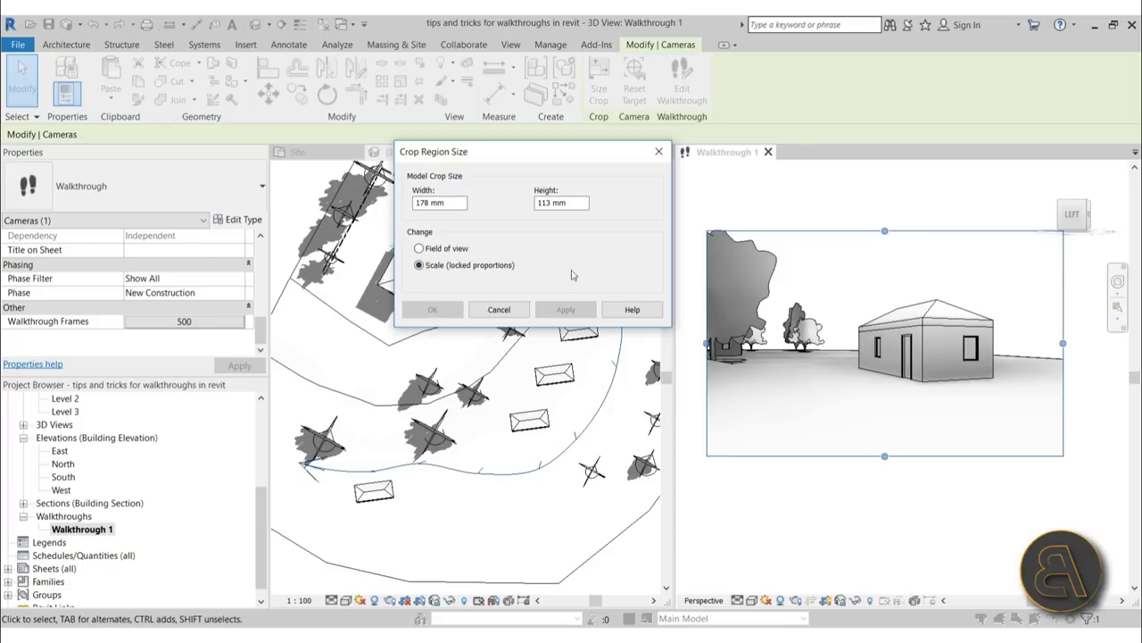
pyautogui.click(430, 203)
pyautogui.write('250')
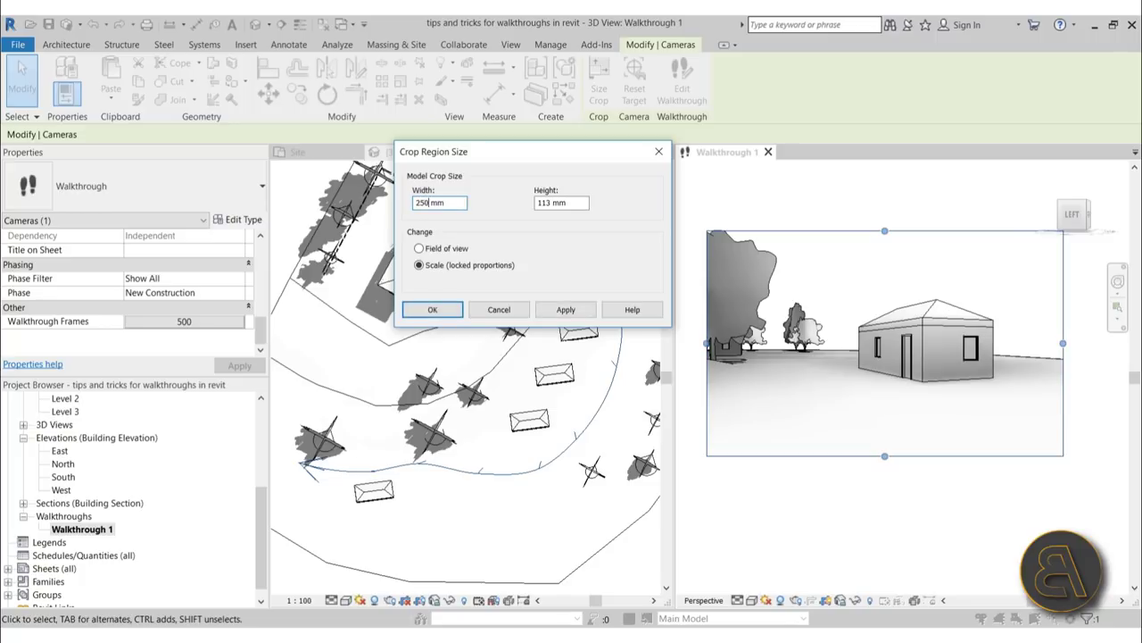
pyautogui.click(566, 310)
pyautogui.click(432, 309)
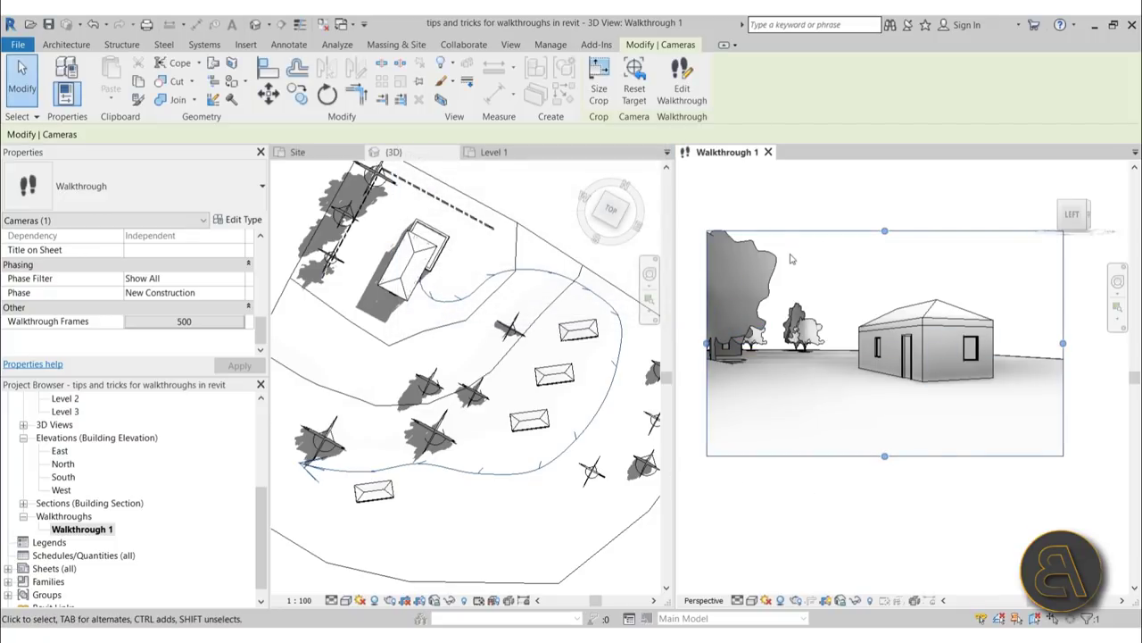
# Step: Start a walkthrough animation export and accept its length and format with all frames and the Hidden Line visual style
pyautogui.click(18, 44)
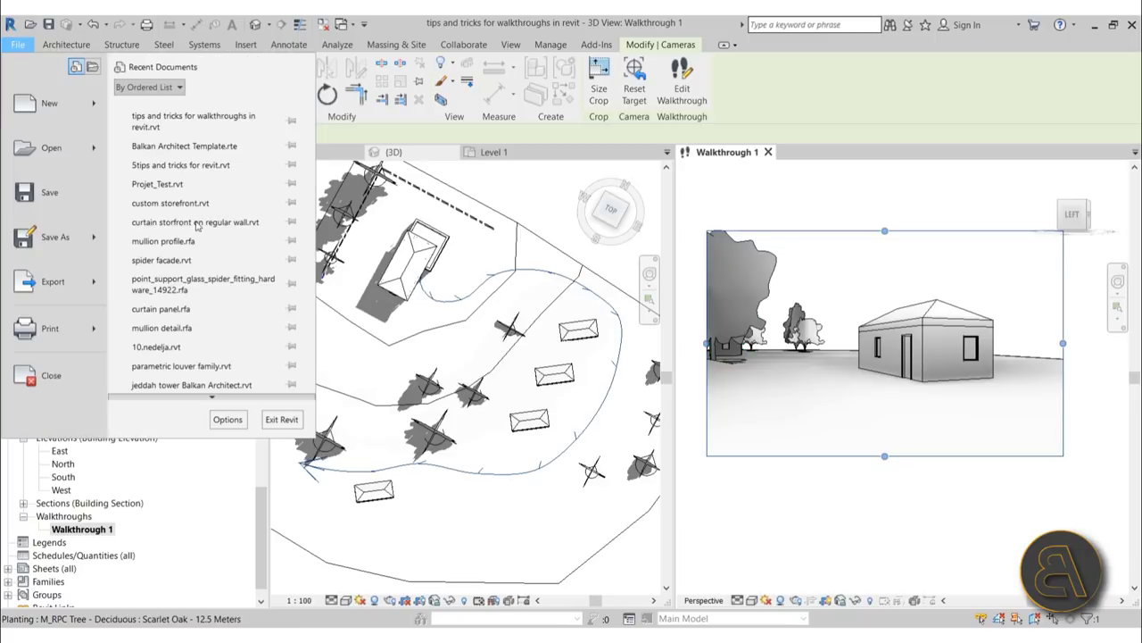
pyautogui.moveTo(35, 293)
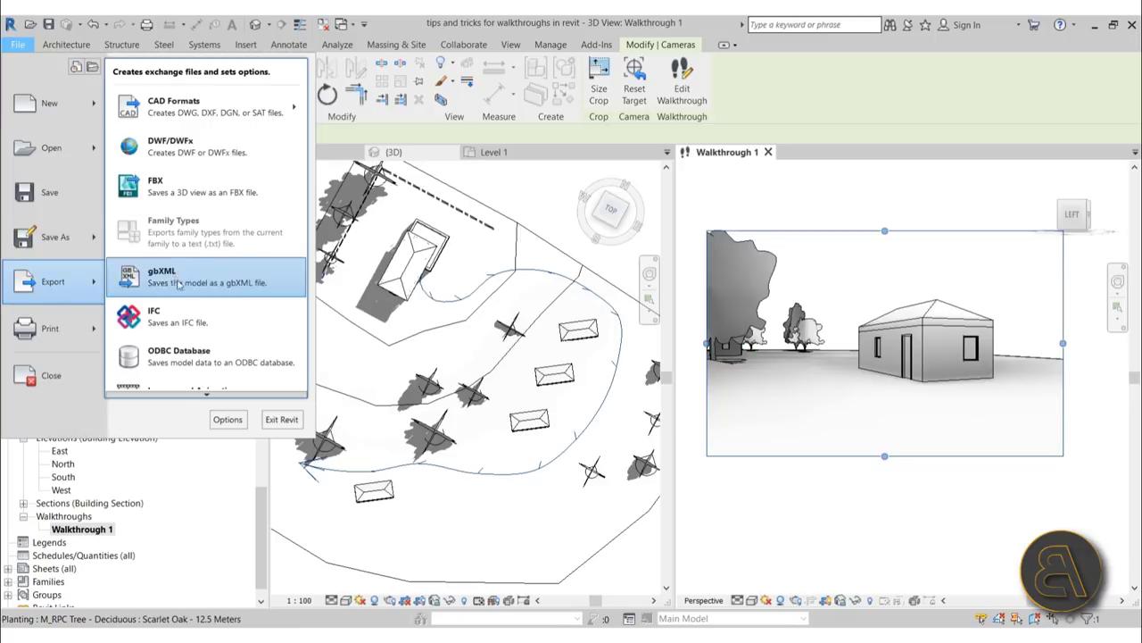
pyautogui.scroll(-3, 205, 357)
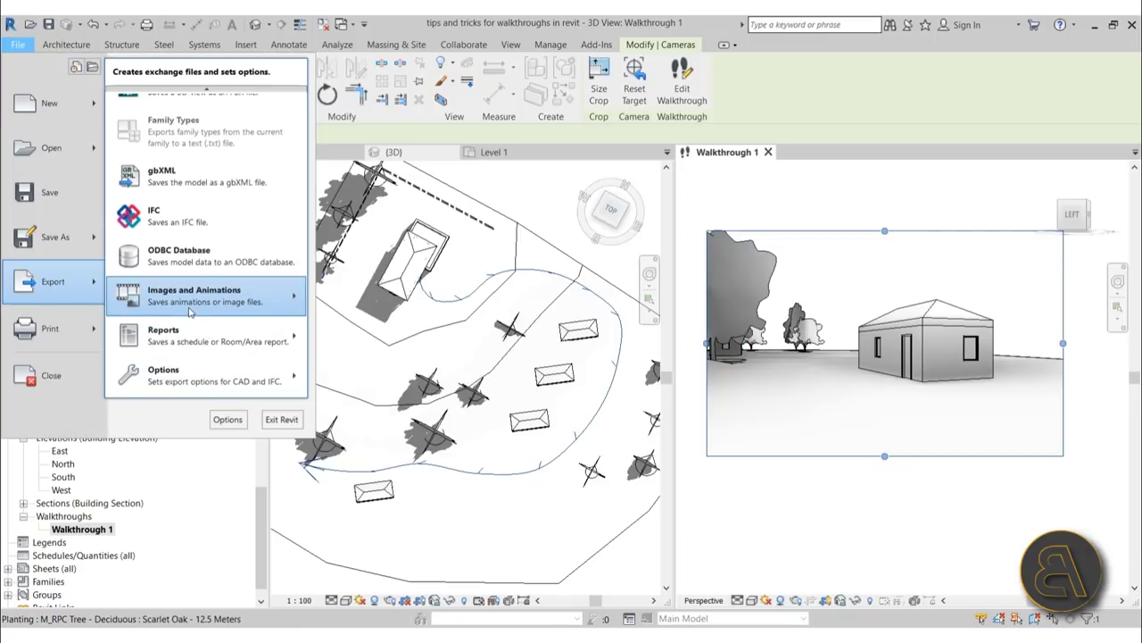
pyautogui.moveTo(190, 310)
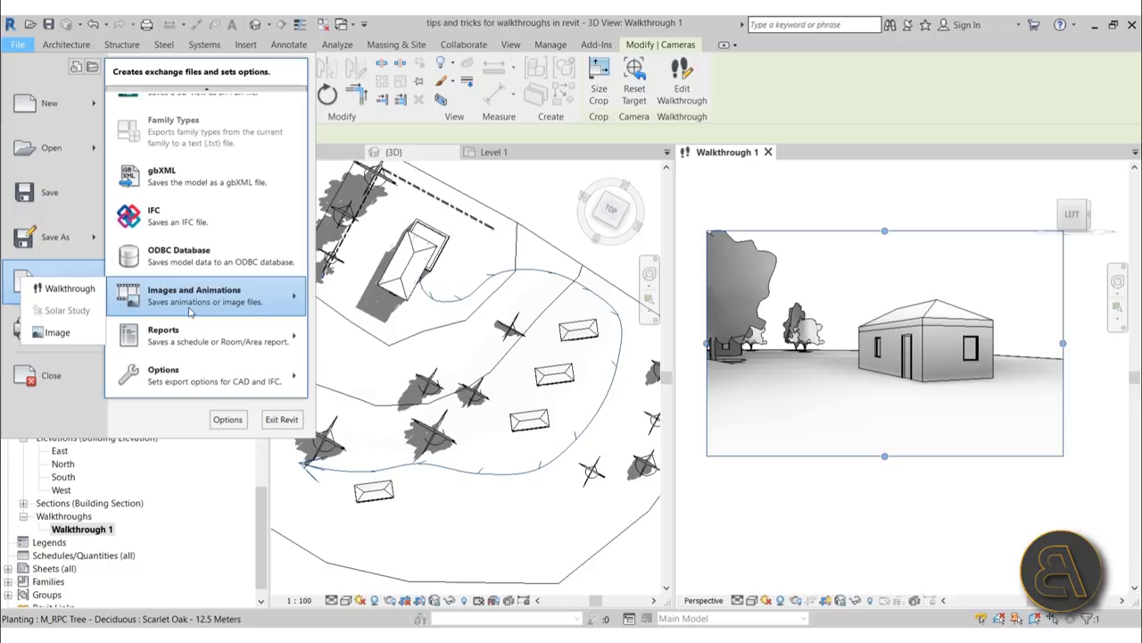
pyautogui.click(51, 291)
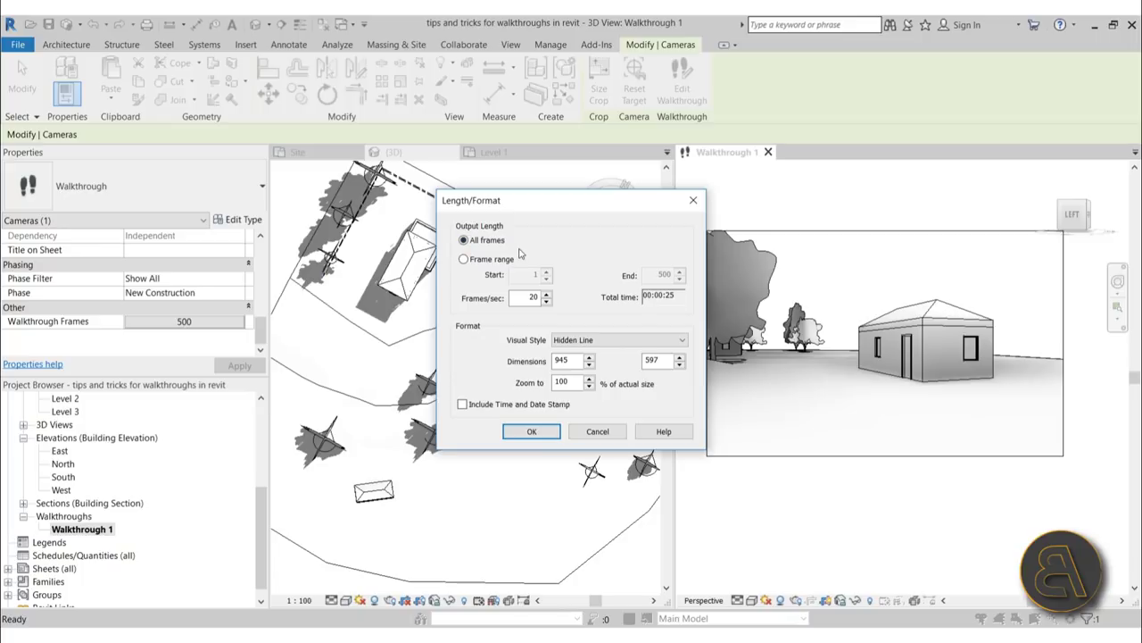
pyautogui.click(465, 260)
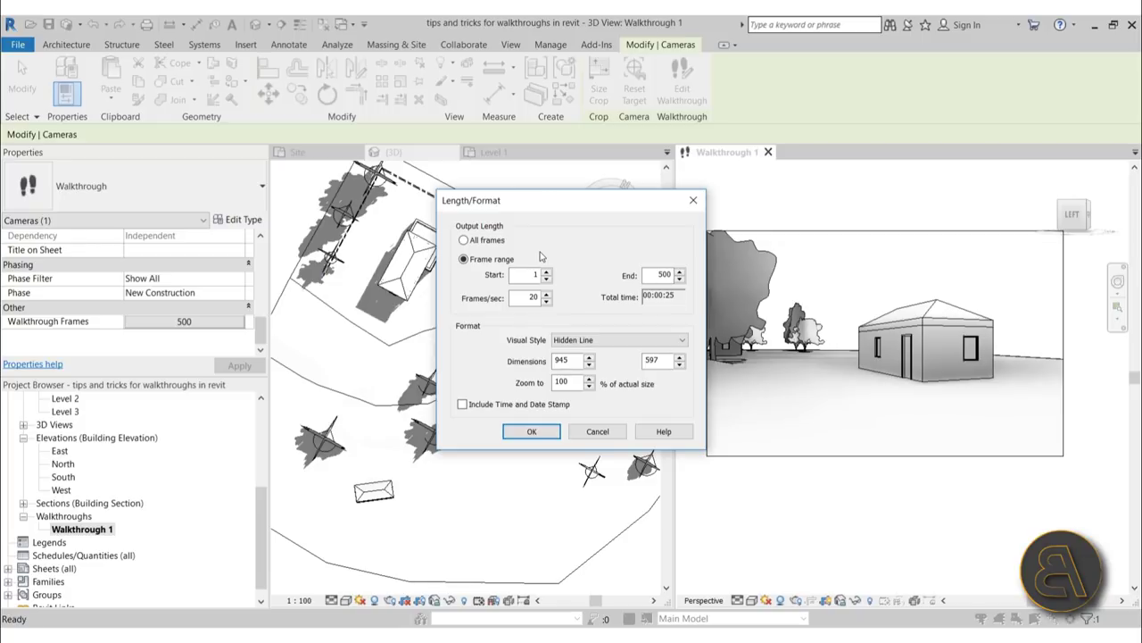
pyautogui.click(581, 340)
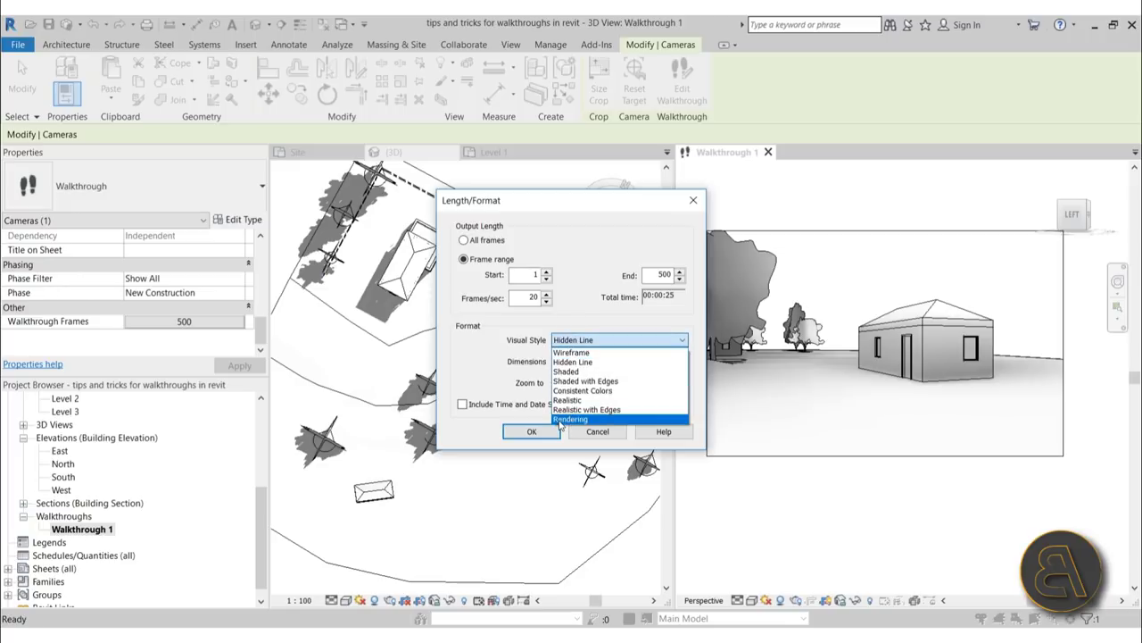
pyautogui.click(598, 362)
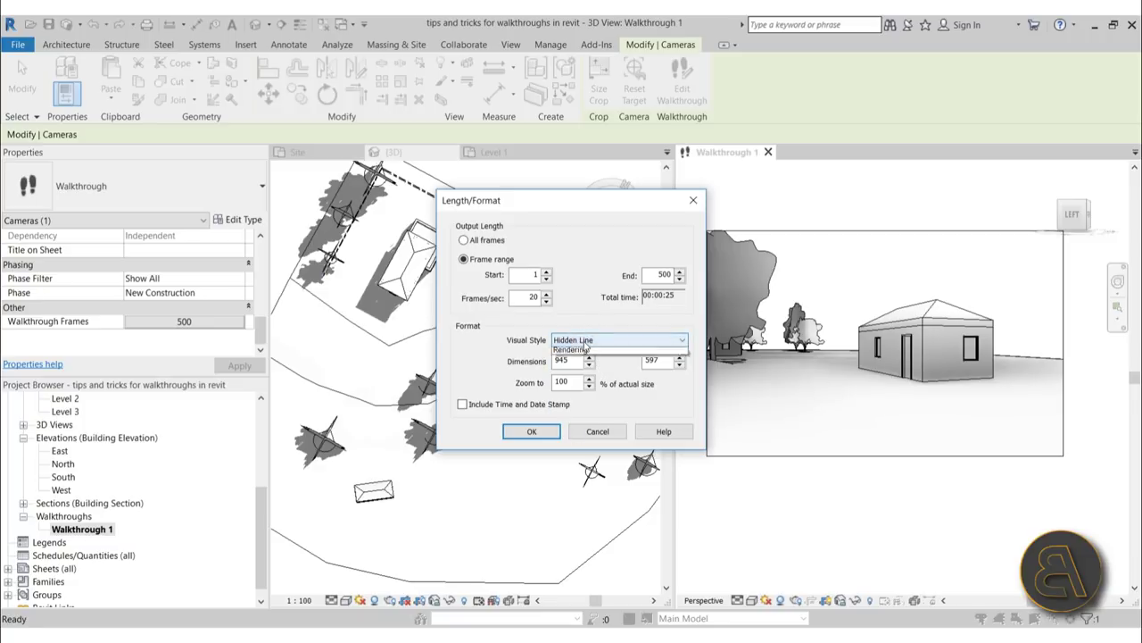
pyautogui.click(579, 343)
pyautogui.click(576, 361)
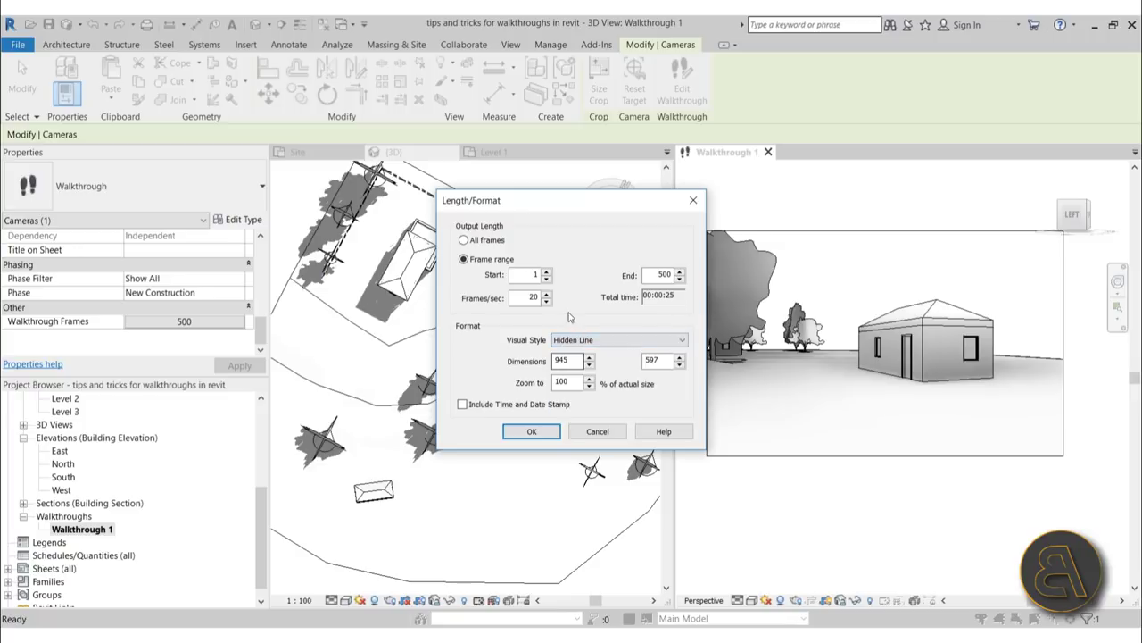
pyautogui.click(465, 241)
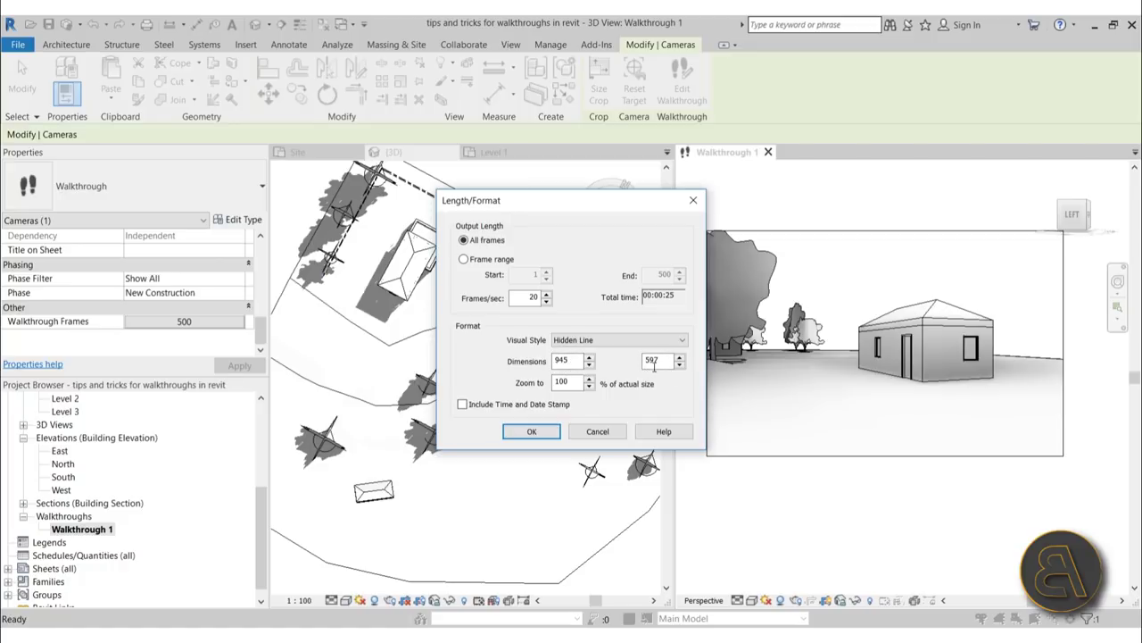
pyautogui.click(531, 431)
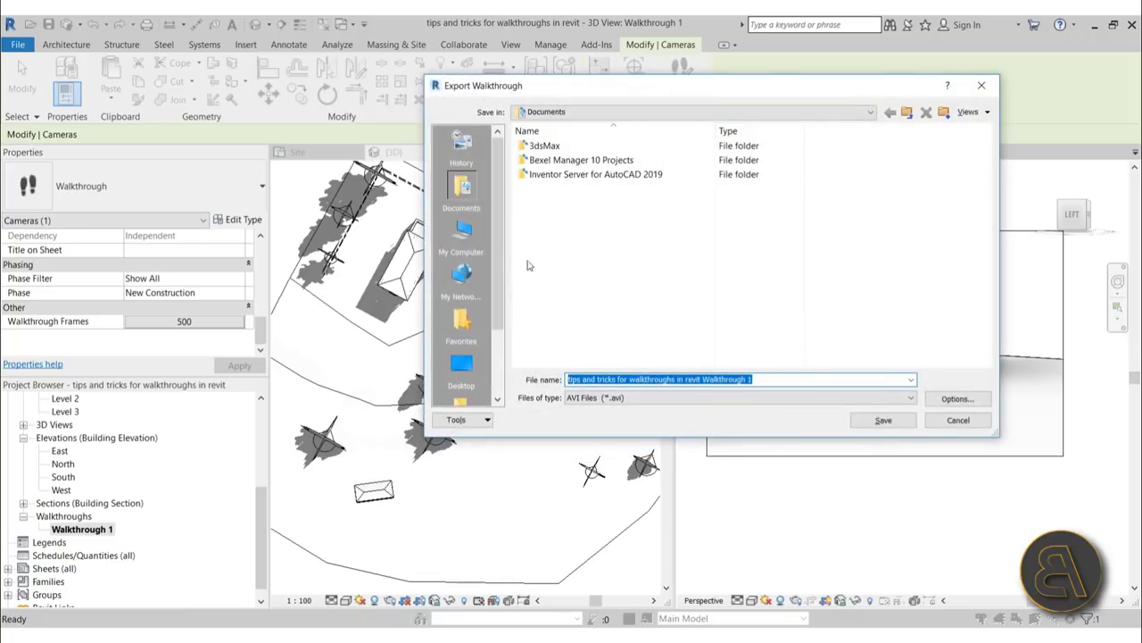
# Step: Save the exported walkthrough to the Desktop as an AVI file named "my first Walkthrough"
pyautogui.click(461, 370)
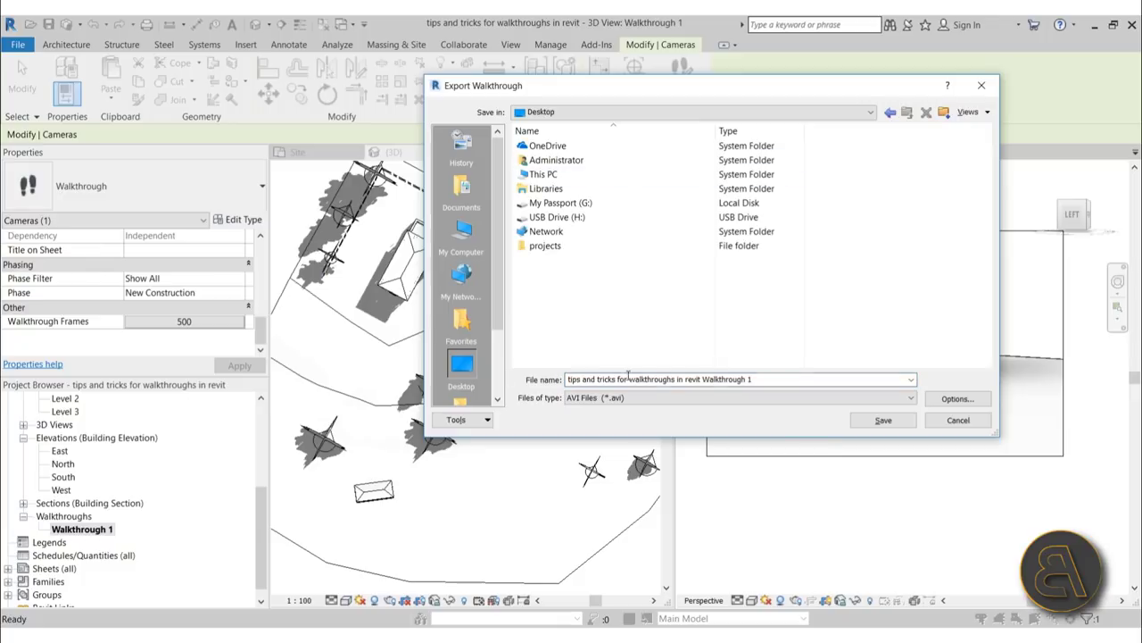
pyautogui.click(776, 380)
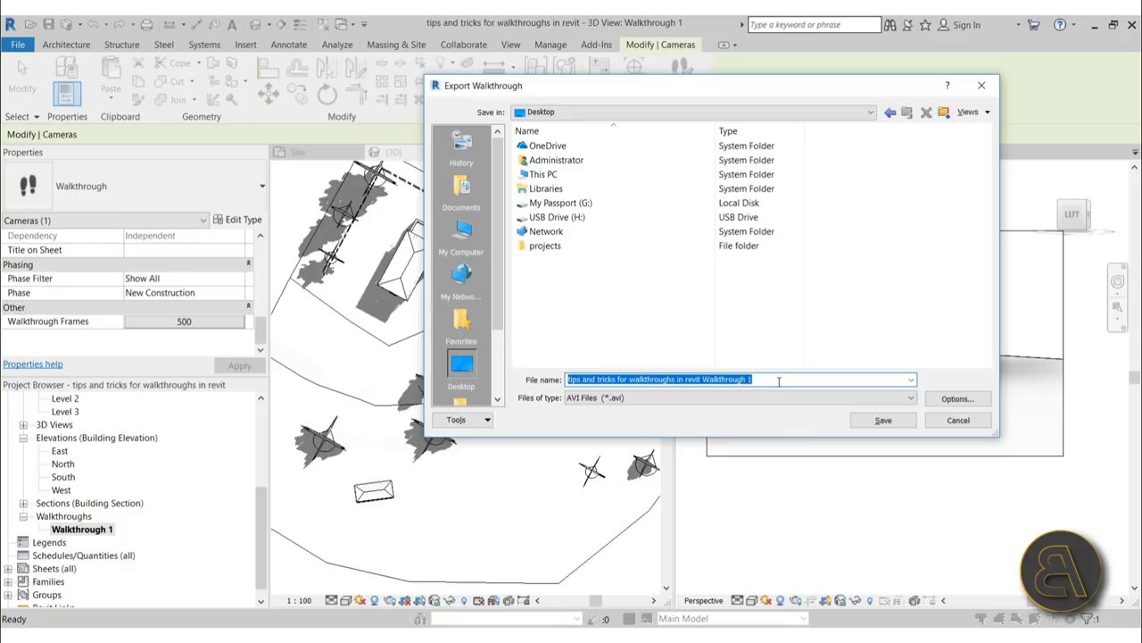
pyautogui.click(779, 380)
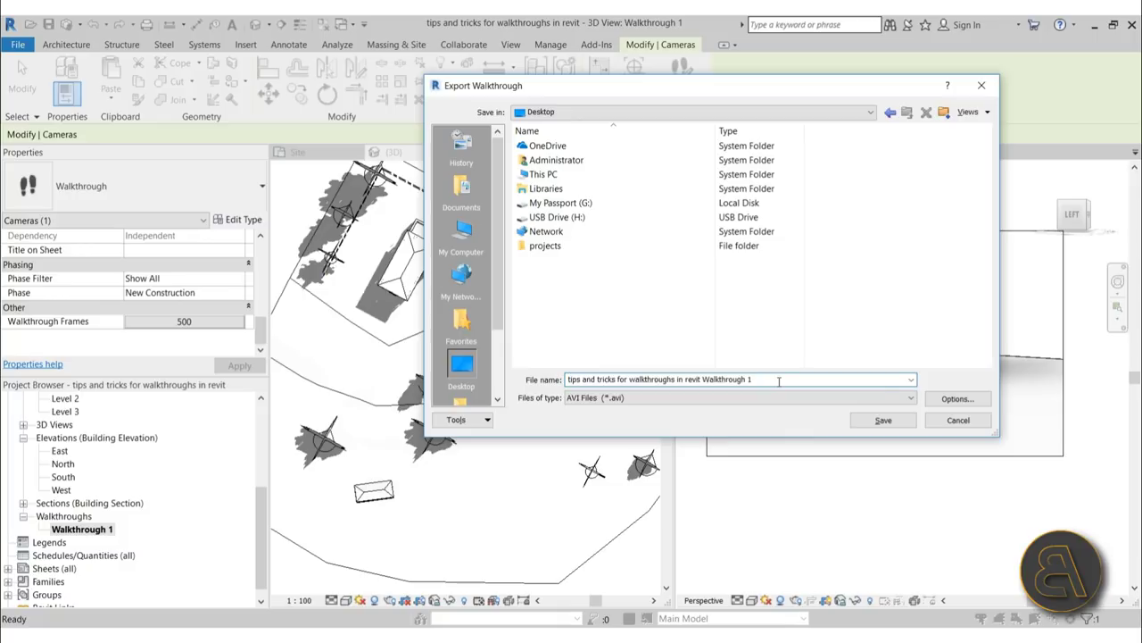
pyautogui.moveTo(702, 379); pyautogui.dragTo(416, 372)
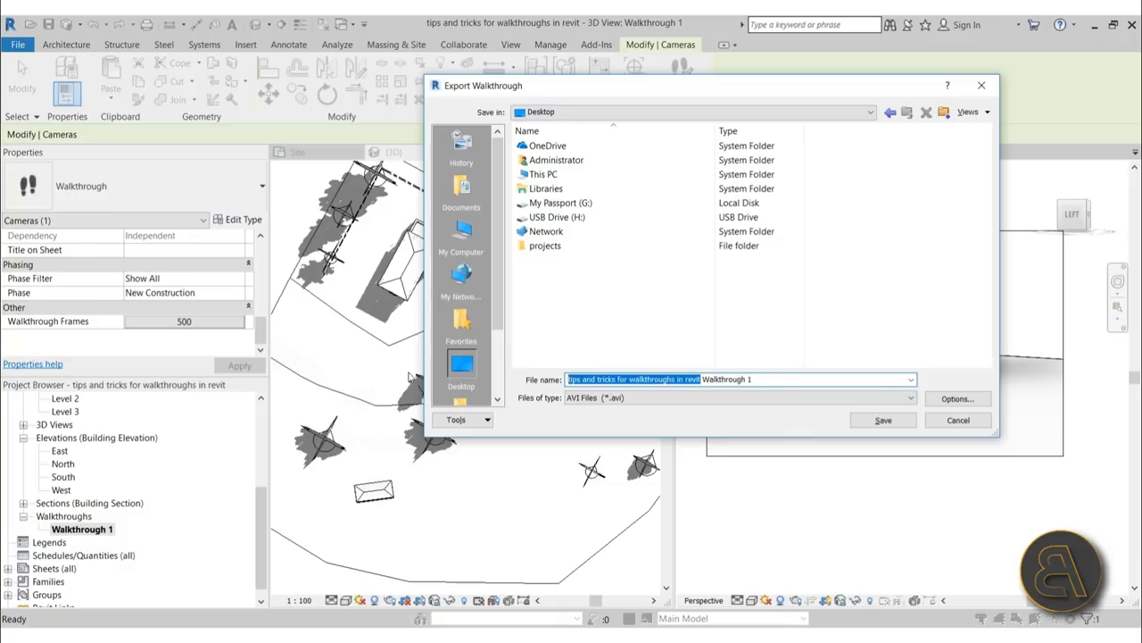
pyautogui.write('my firs')
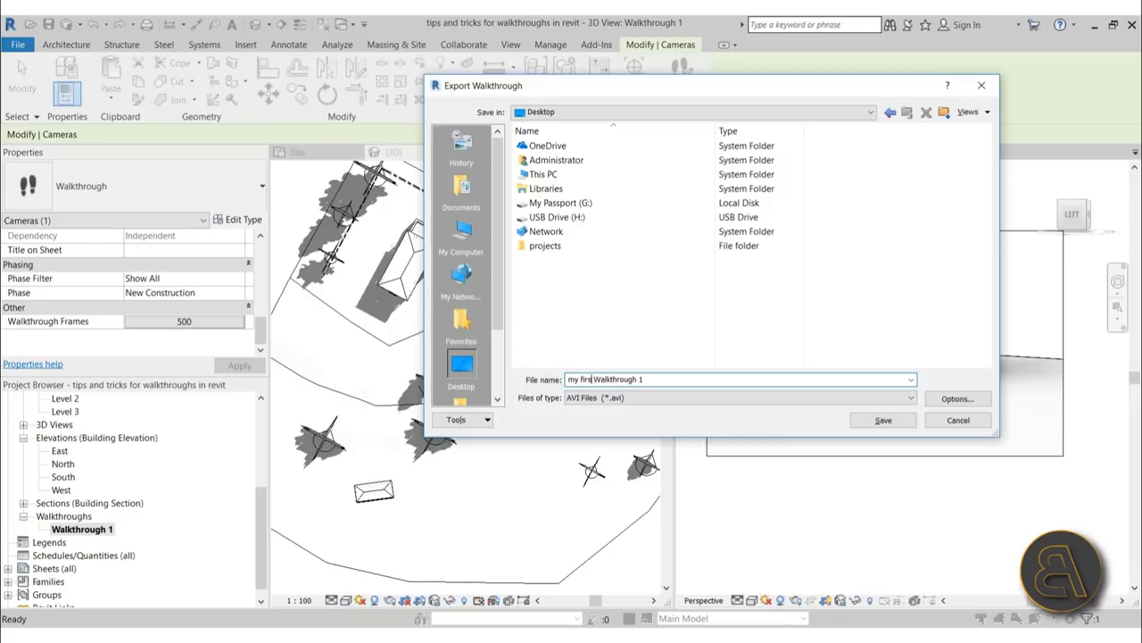
pyautogui.write('t')
pyautogui.press('BackSpace')
pyautogui.click(604, 397)
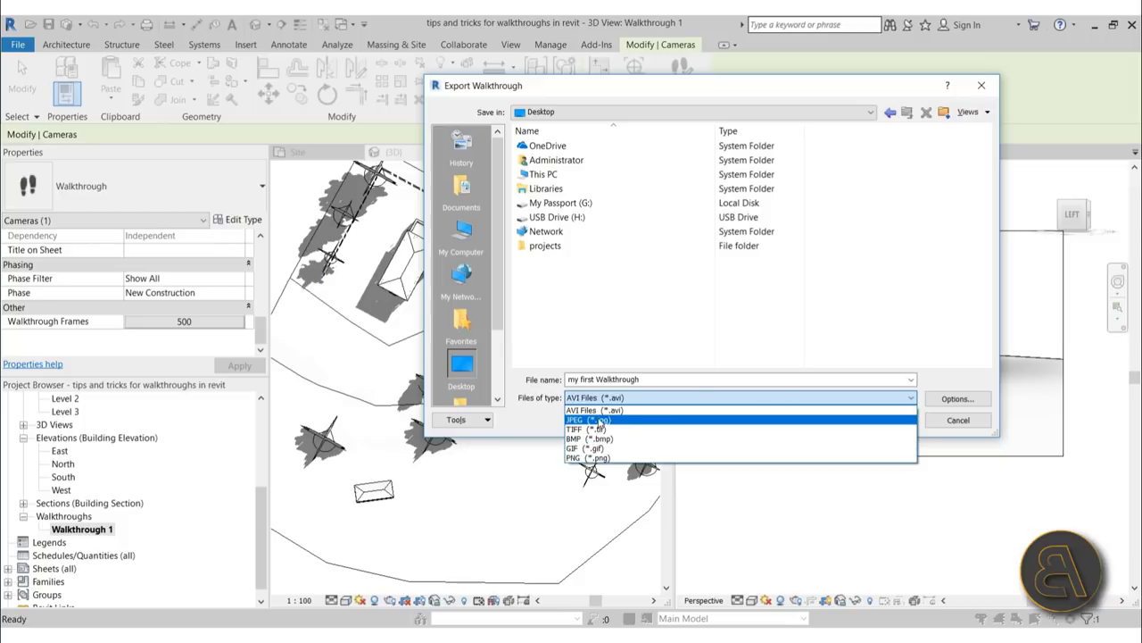
pyautogui.click(592, 409)
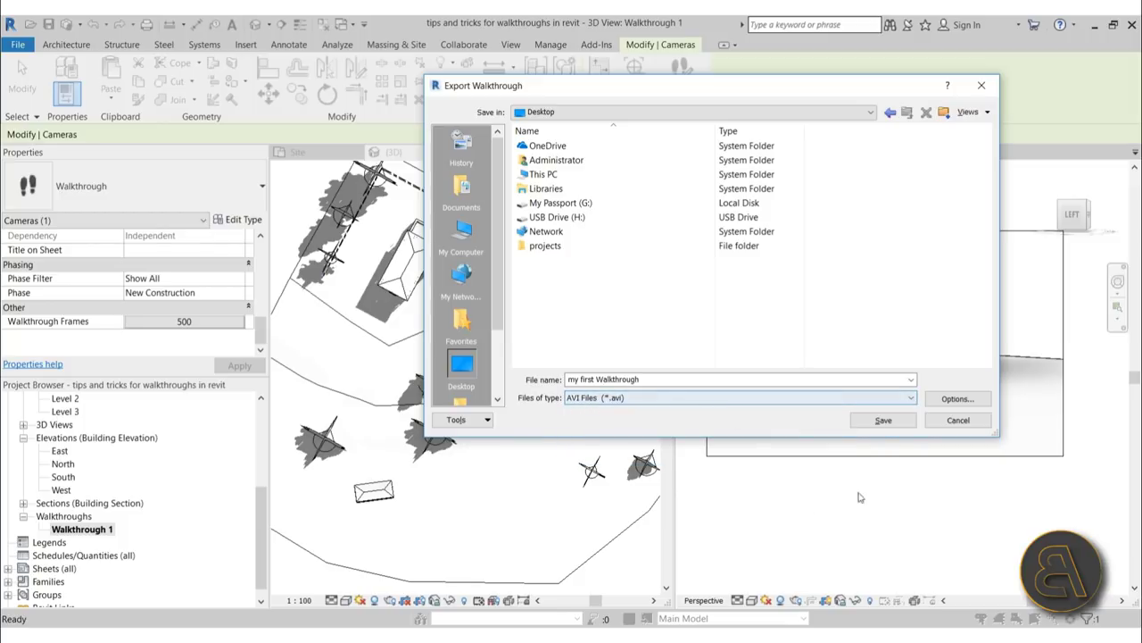
pyautogui.click(883, 420)
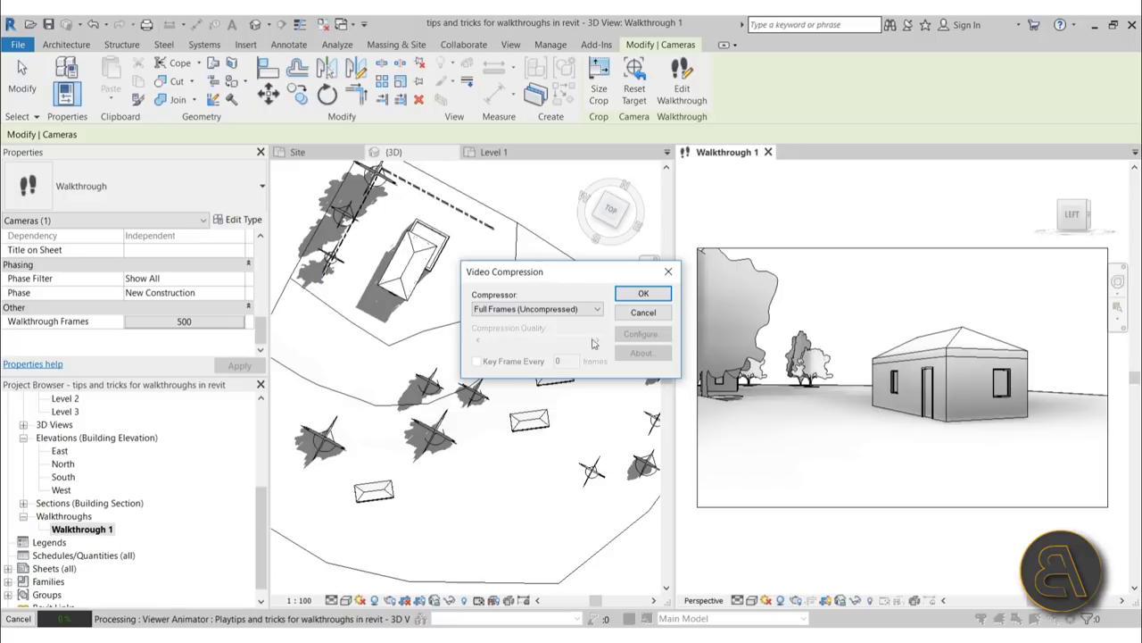
# Step: Choose the Full Frames (Uncompressed) compressor and run the video export
pyautogui.click(589, 309)
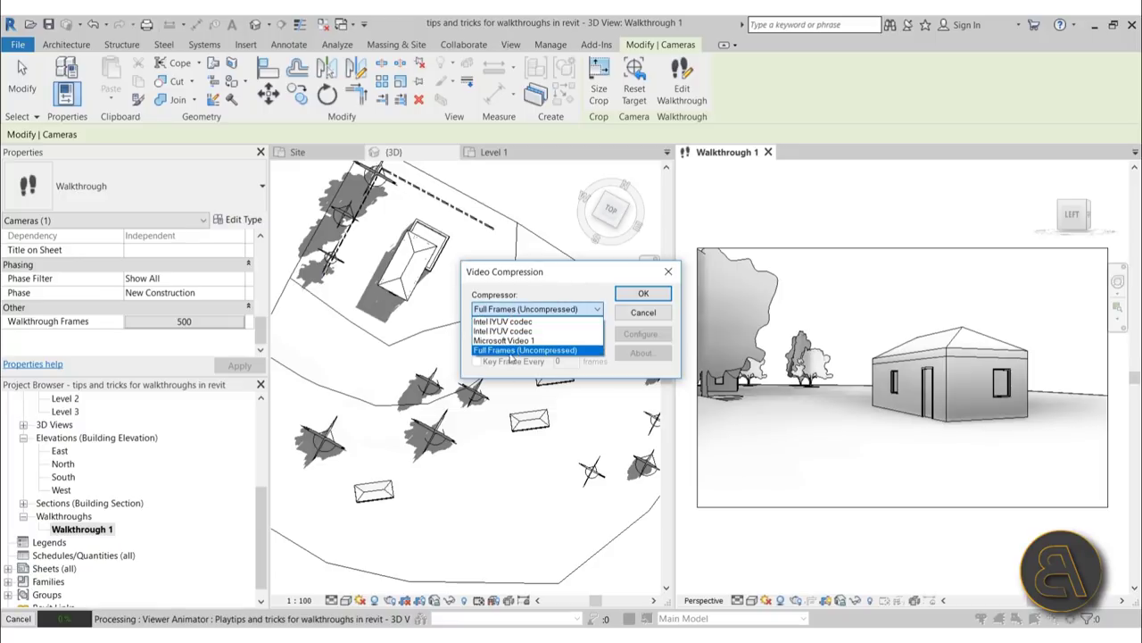
pyautogui.click(495, 351)
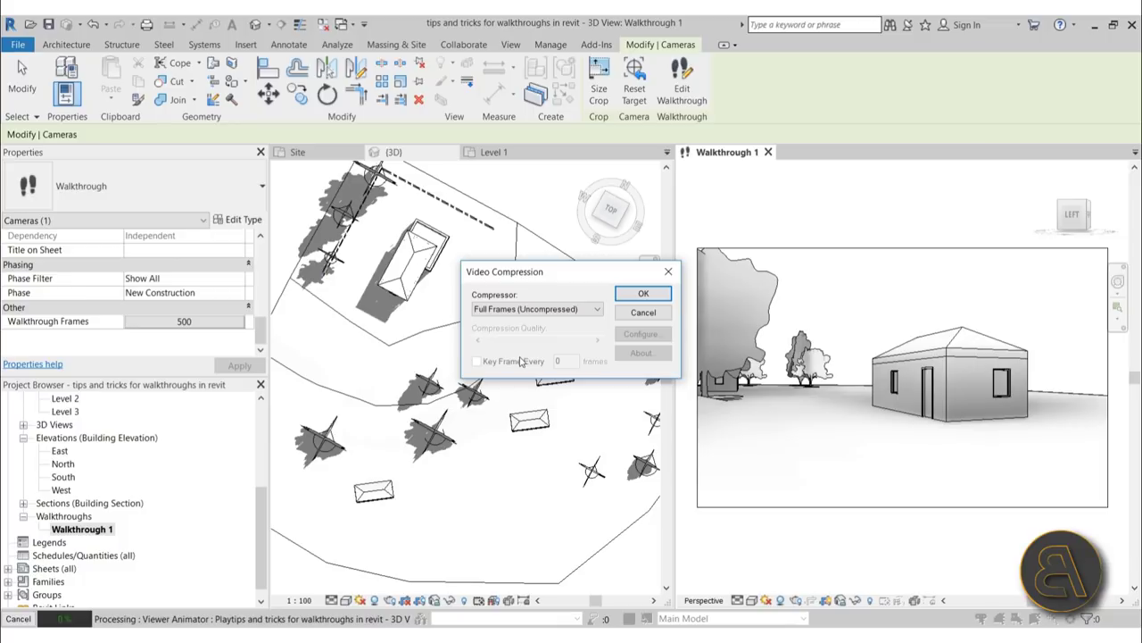
pyautogui.click(642, 294)
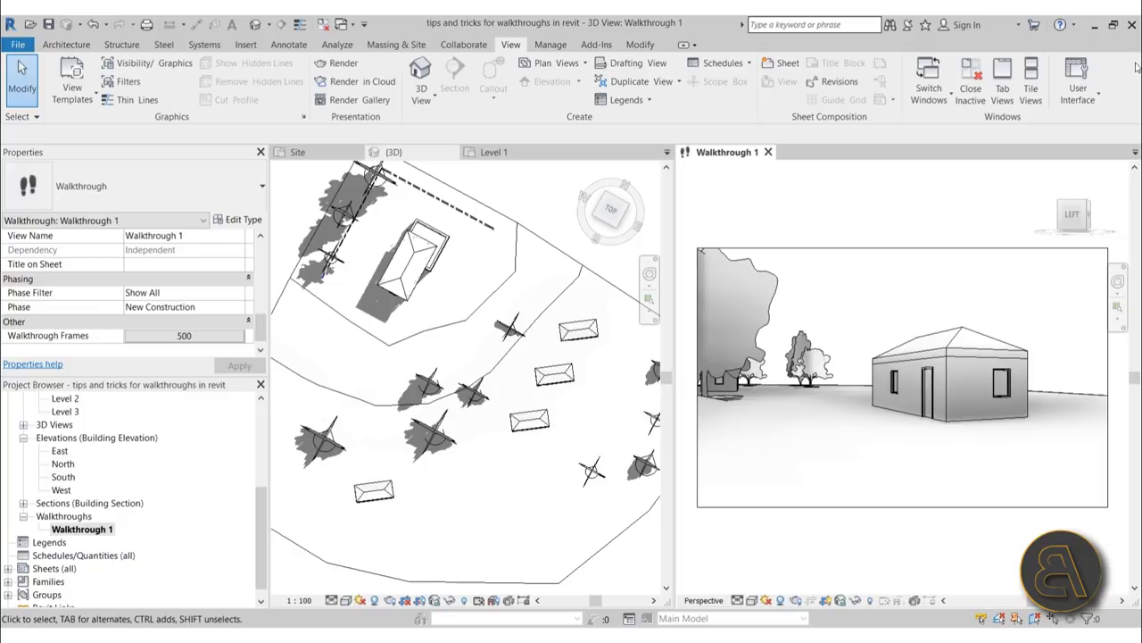
# Step: Minimize Revit, open the "my first Walkthrough" video from the desktop and replay it in the video player
pyautogui.click(1094, 24)
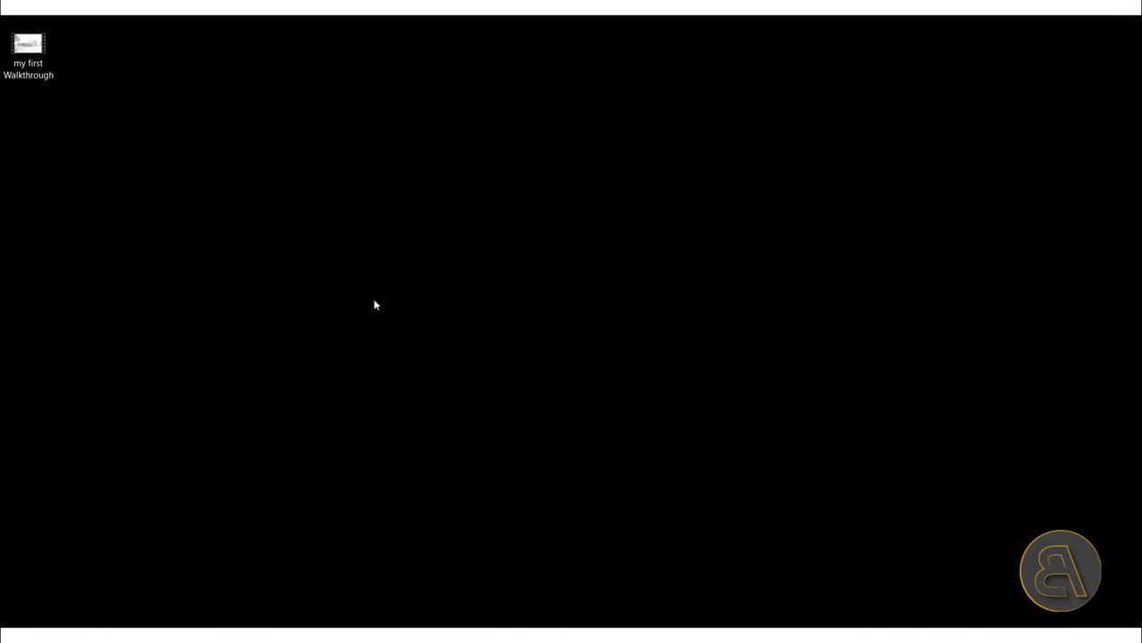
pyautogui.doubleClick(40, 75)
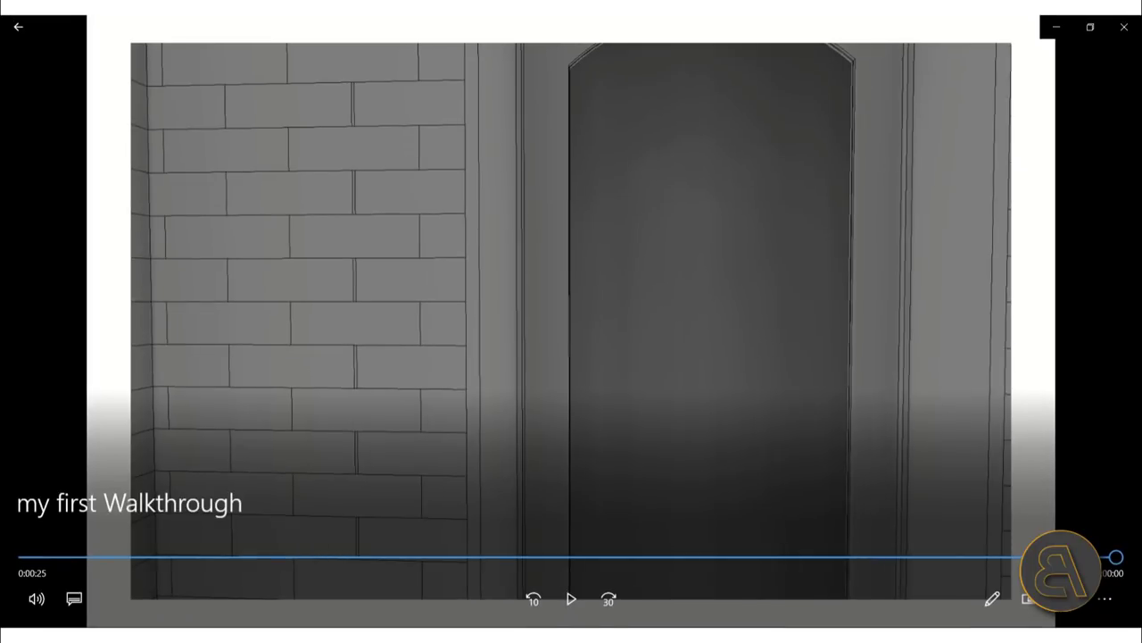
pyautogui.click(572, 599)
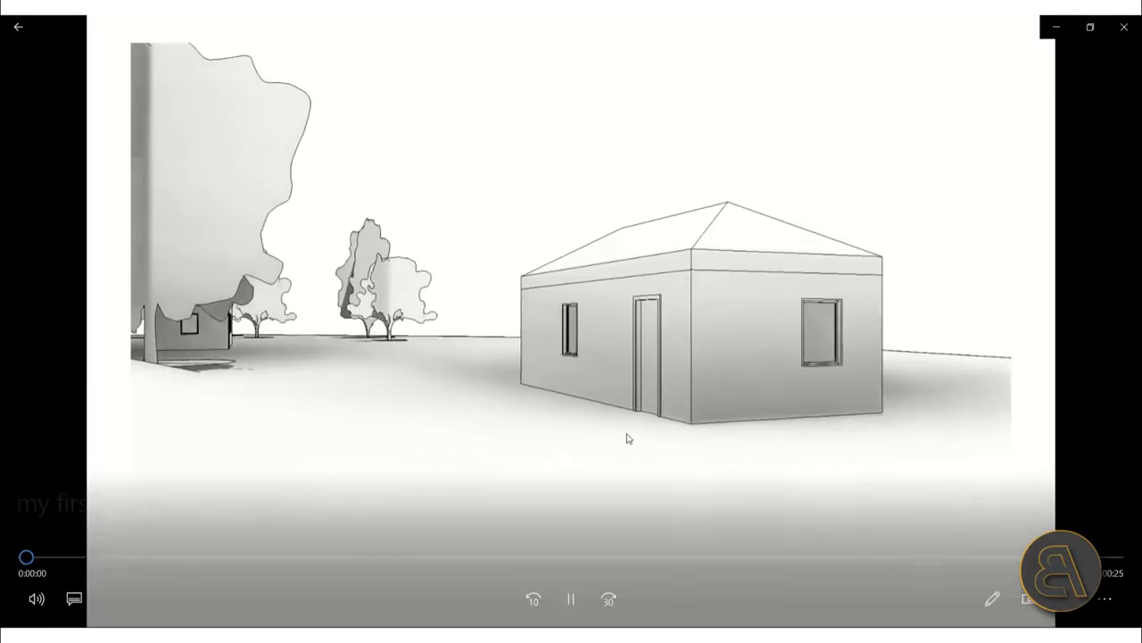